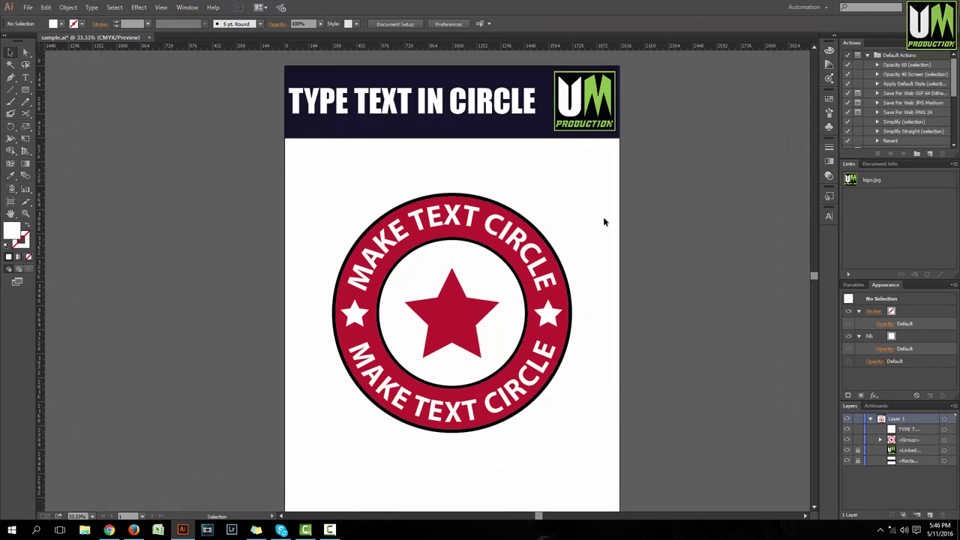
# - Examine the finished round badge with curved text and stars on the artboard
pyautogui.scroll(-1, 605, 222)
pyautogui.scroll(-1, 607, 218)
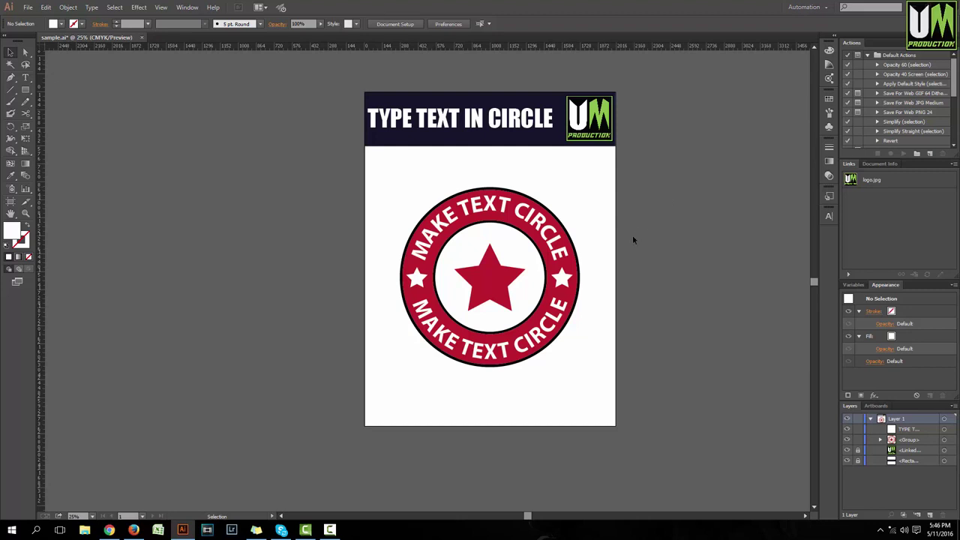
pyautogui.scroll(1, 613, 230)
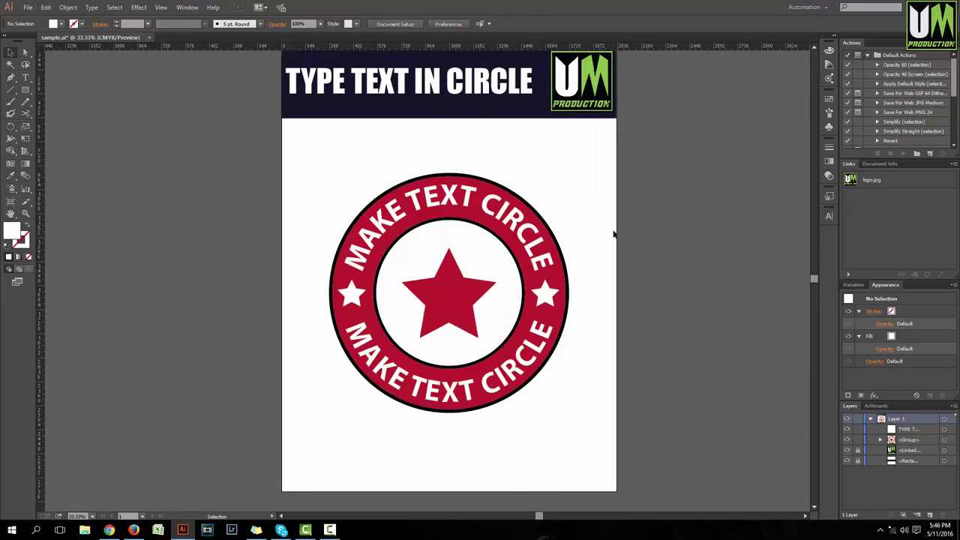
pyautogui.scroll(1, 613, 235)
pyautogui.scroll(-2, 613, 235)
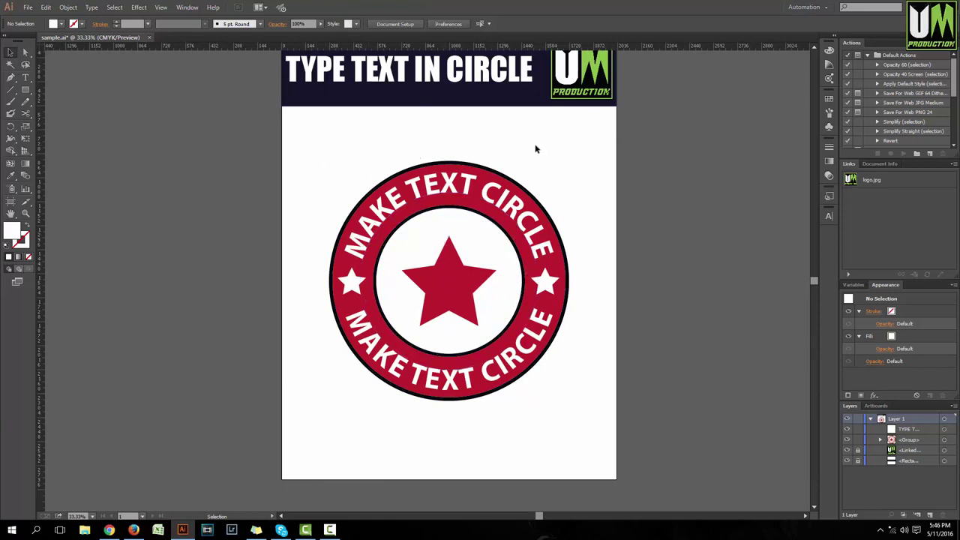
pyautogui.moveTo(605, 163); pyautogui.dragTo(303, 397)
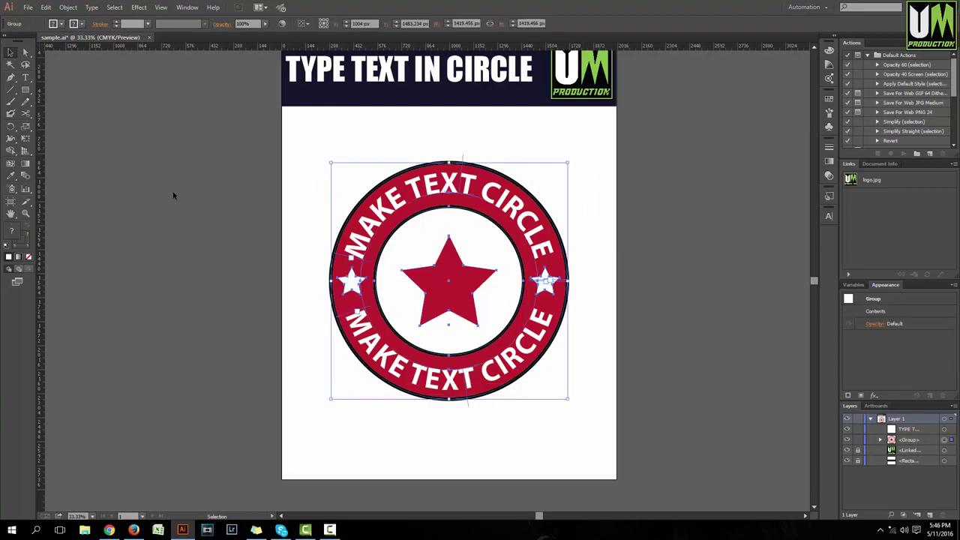
pyautogui.click(173, 195)
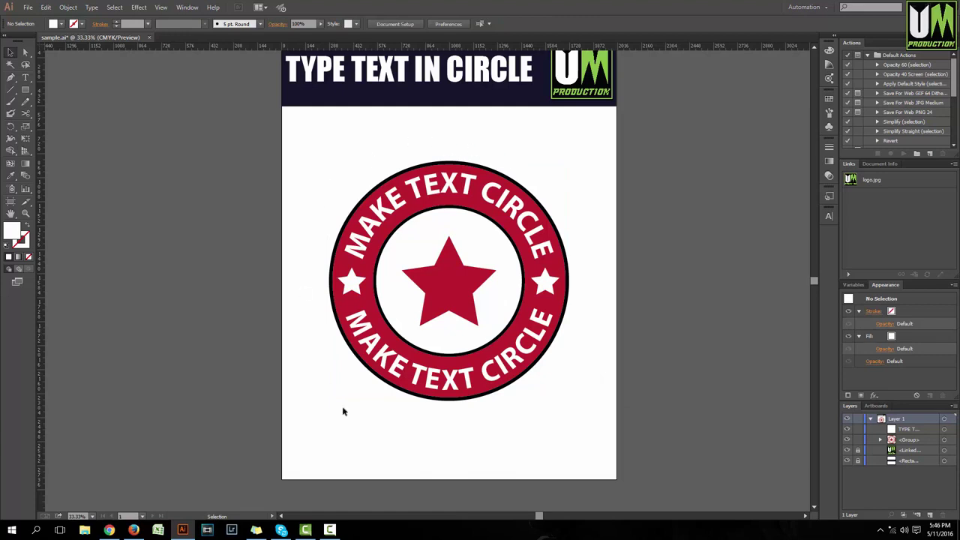
pyautogui.moveTo(620, 393); pyautogui.dragTo(72, 148)
pyautogui.click(64, 106)
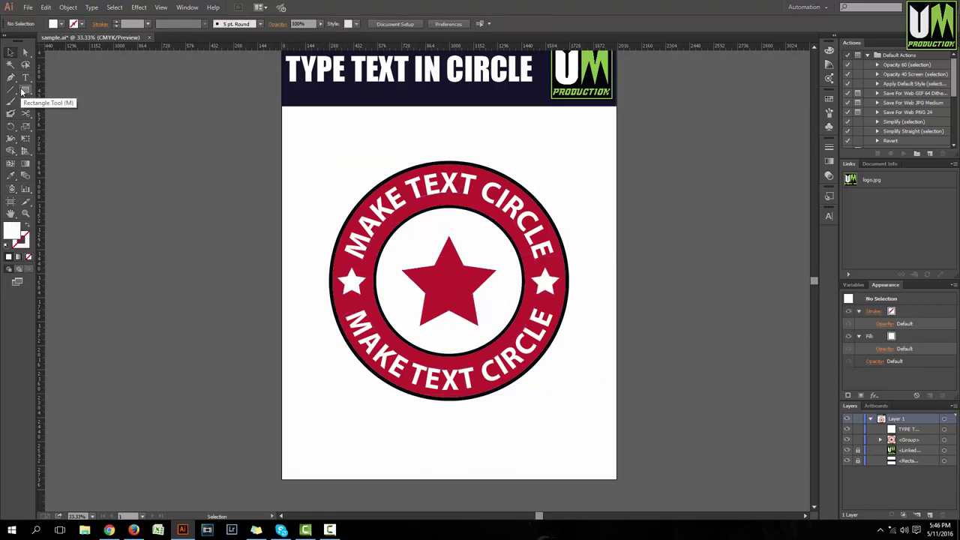
# - Move the finished badge group off the artboard onto the empty canvas to its left, then deselect it
pyautogui.click(25, 91)
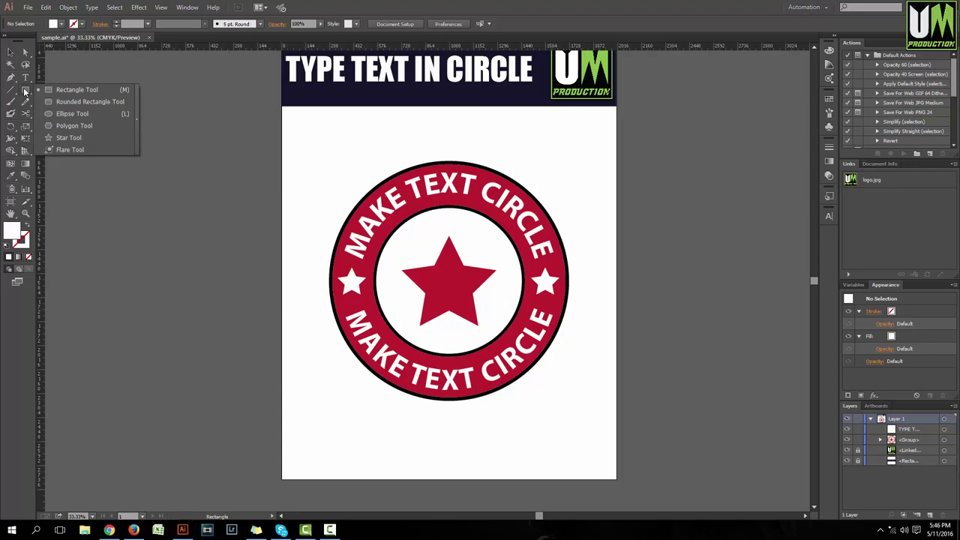
pyautogui.moveTo(24, 90); pyautogui.dragTo(643, 412)
pyautogui.click(9, 52)
pyautogui.moveTo(492, 283); pyautogui.dragTo(218, 270)
pyautogui.hotkey('ctrl', '-')
pyautogui.scroll(1, 358, 236)
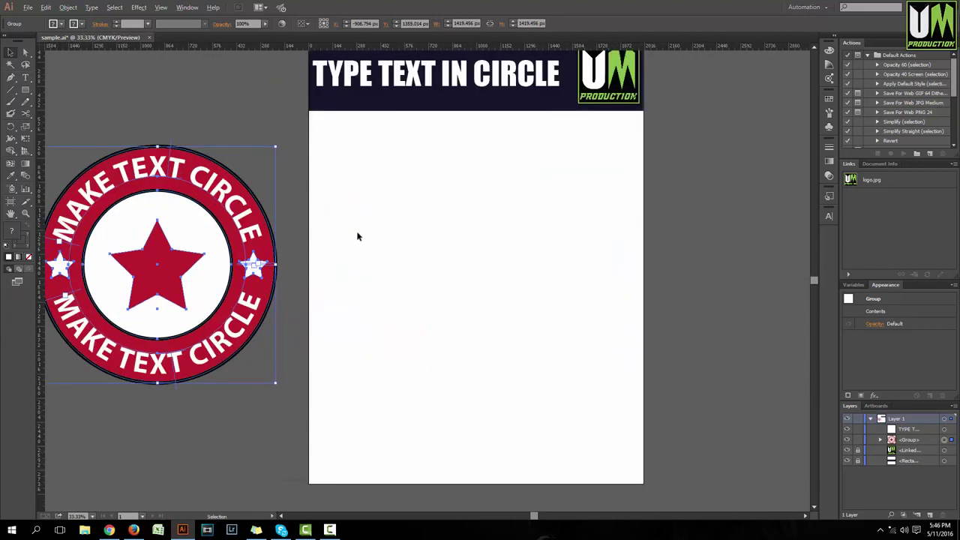
pyautogui.click(78, 104)
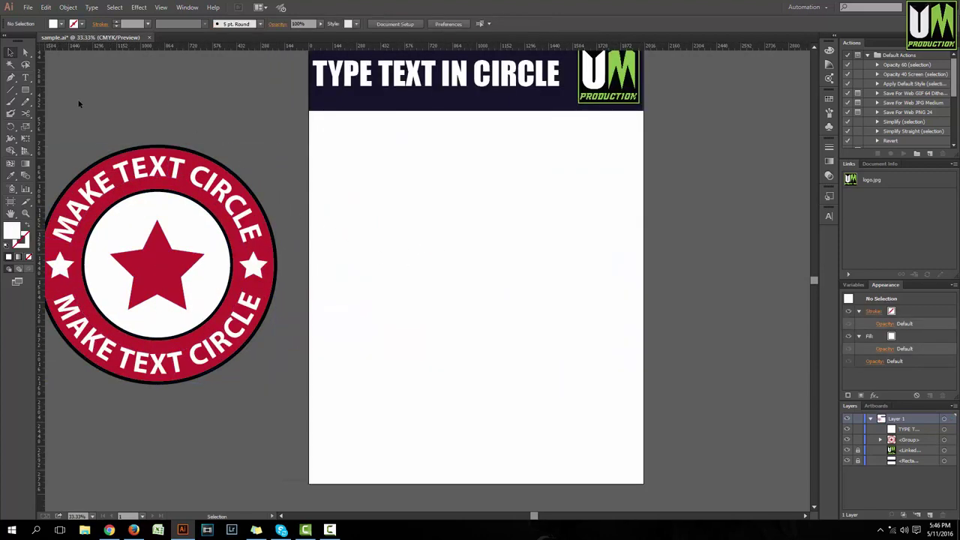
# - Draw a circle about 1296 px in diameter with the Ellipse tool and position it in the middle of the artboard
pyautogui.moveTo(25, 89); pyautogui.dragTo(66, 117)
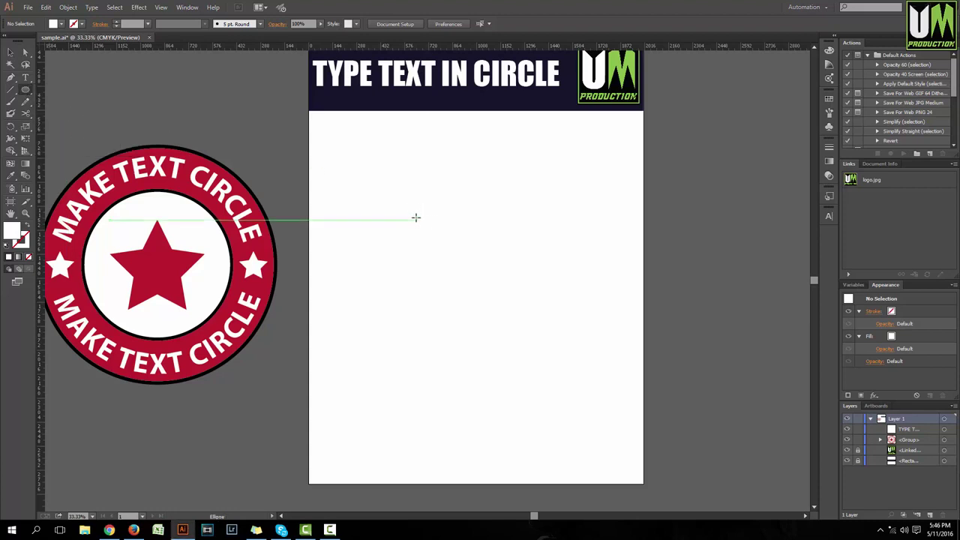
pyautogui.moveTo(400, 197); pyautogui.dragTo(611, 409)
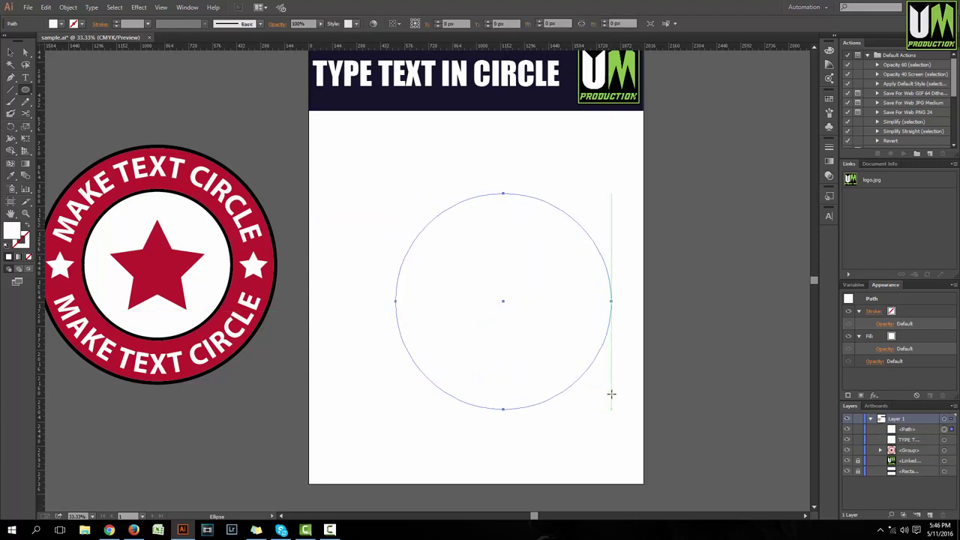
pyautogui.press('v')
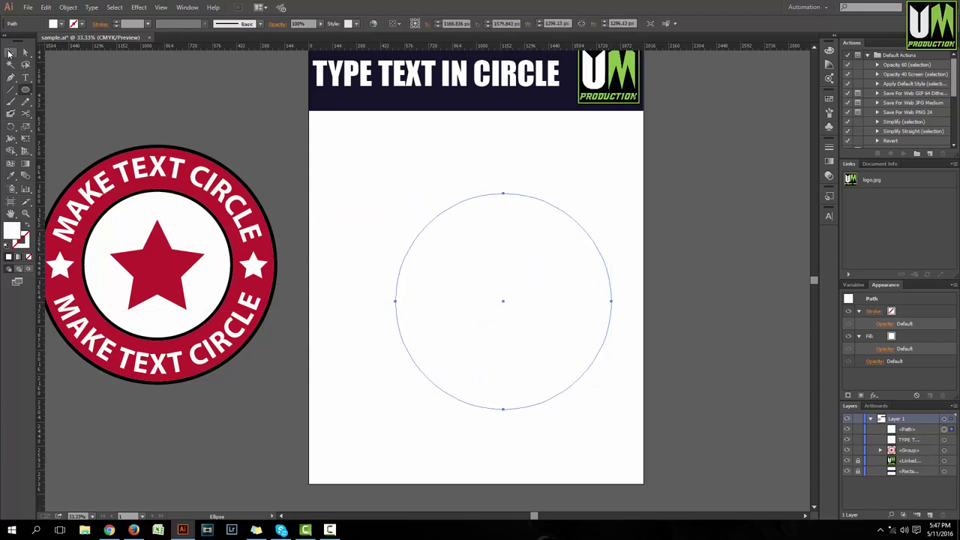
pyautogui.moveTo(544, 203); pyautogui.dragTo(504, 185)
# - Give the circle a solid stroke and set the stroke weight to 5 pt
pyautogui.click(23, 242)
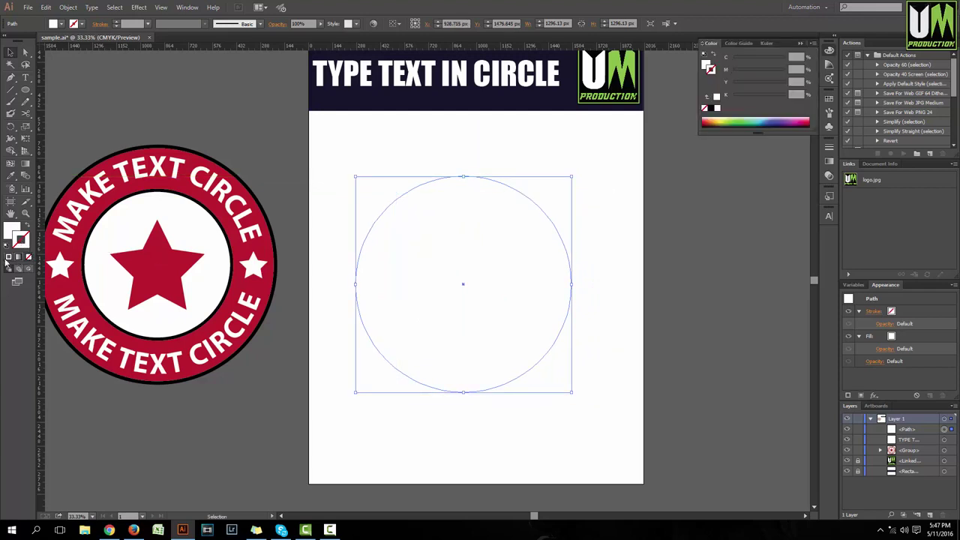
pyautogui.click(8, 257)
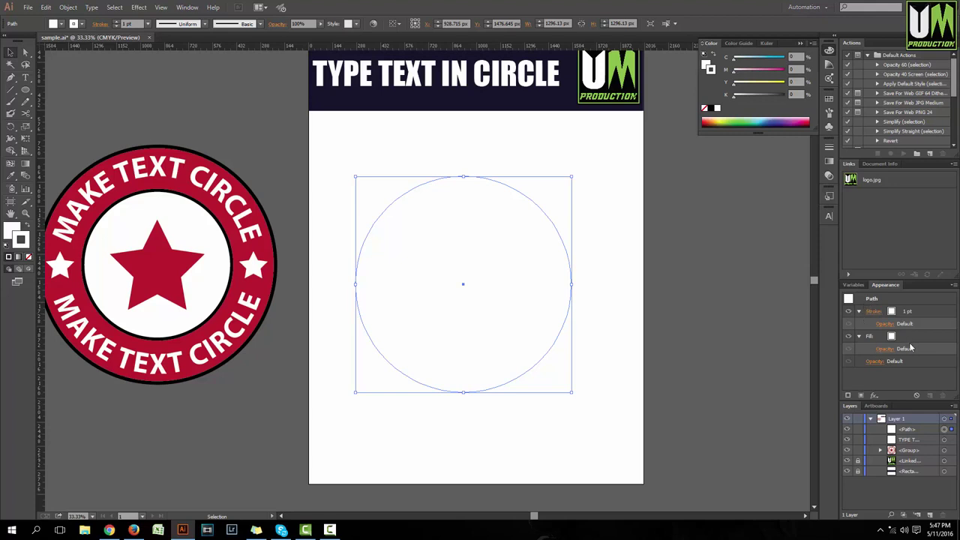
pyautogui.click(829, 148)
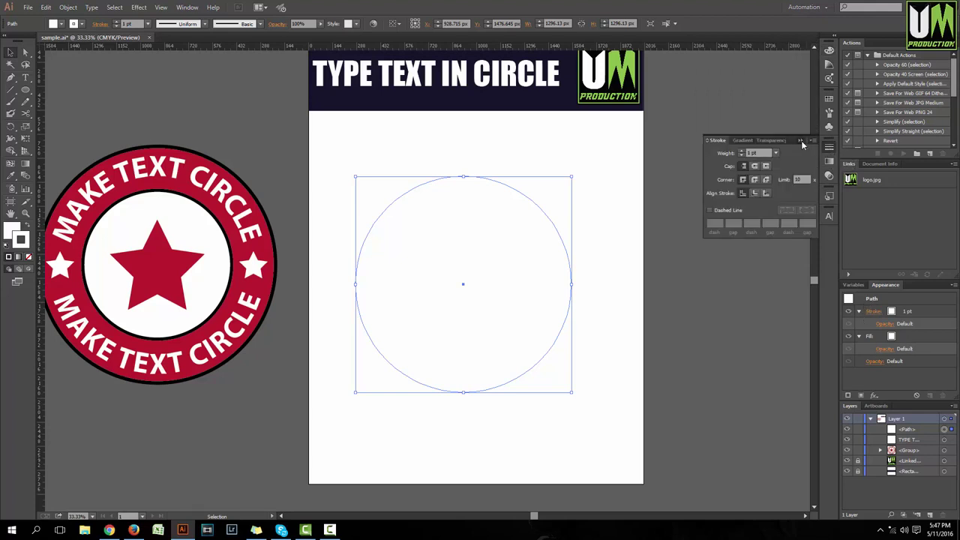
pyautogui.click(802, 141)
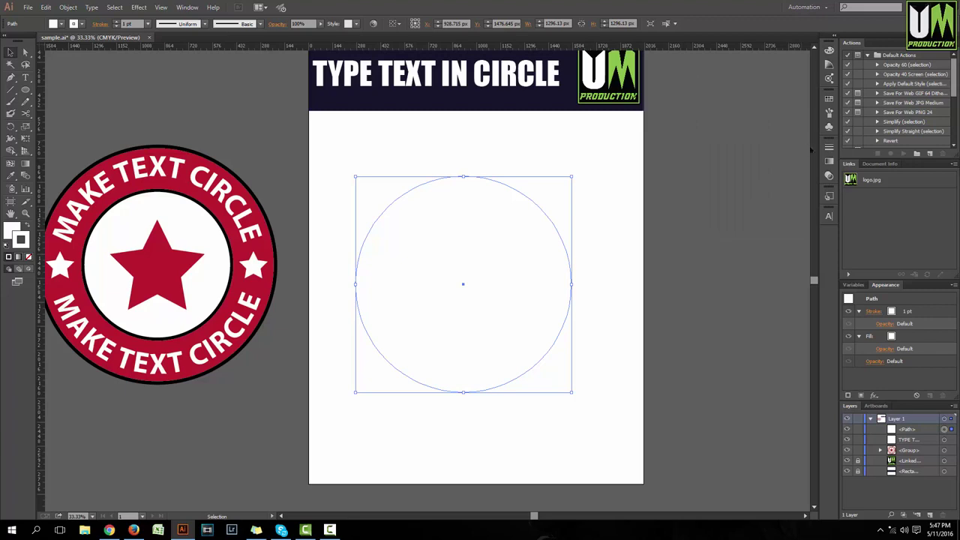
pyautogui.click(187, 7)
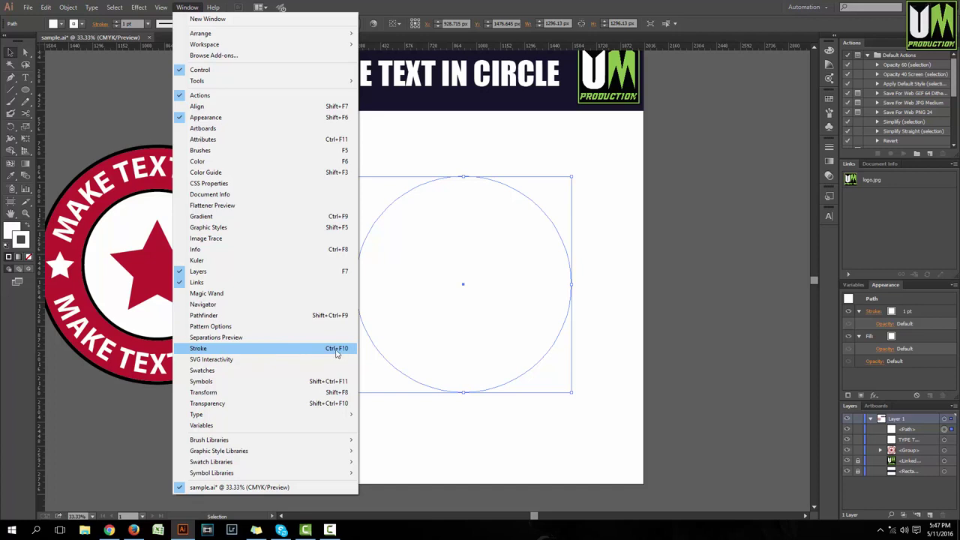
pyautogui.click(252, 352)
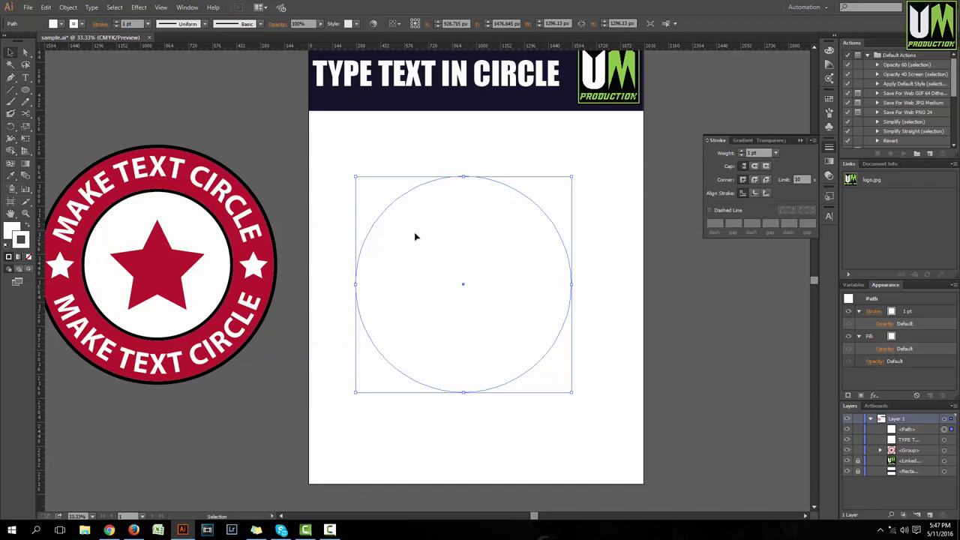
pyautogui.click(775, 153)
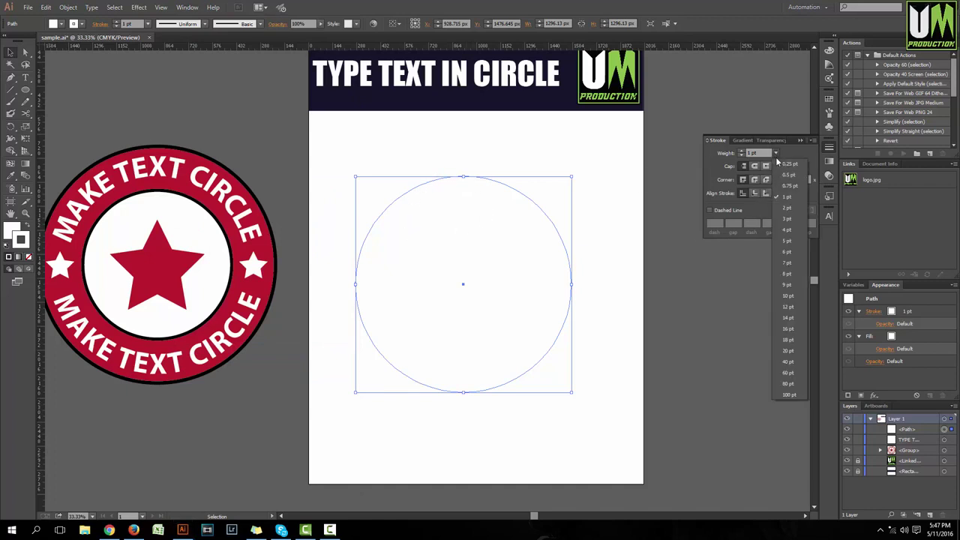
pyautogui.click(790, 240)
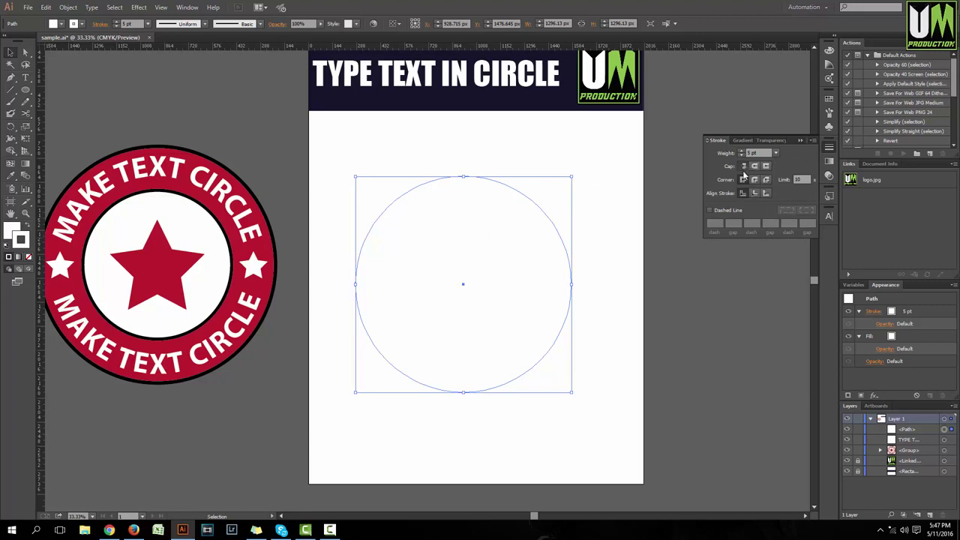
# - Colour the circle's stroke black and deselect the circle
pyautogui.click(893, 315)
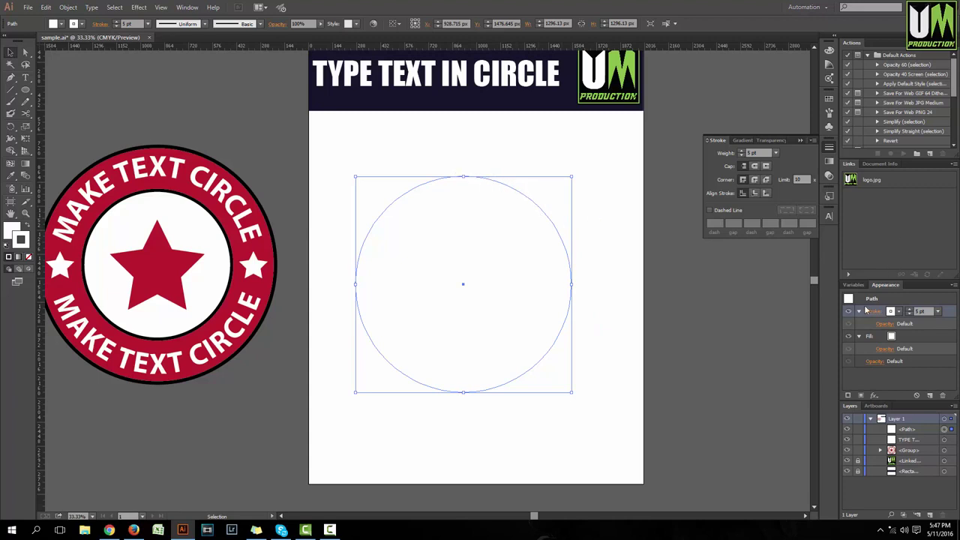
pyautogui.click(890, 312)
pyautogui.click(808, 328)
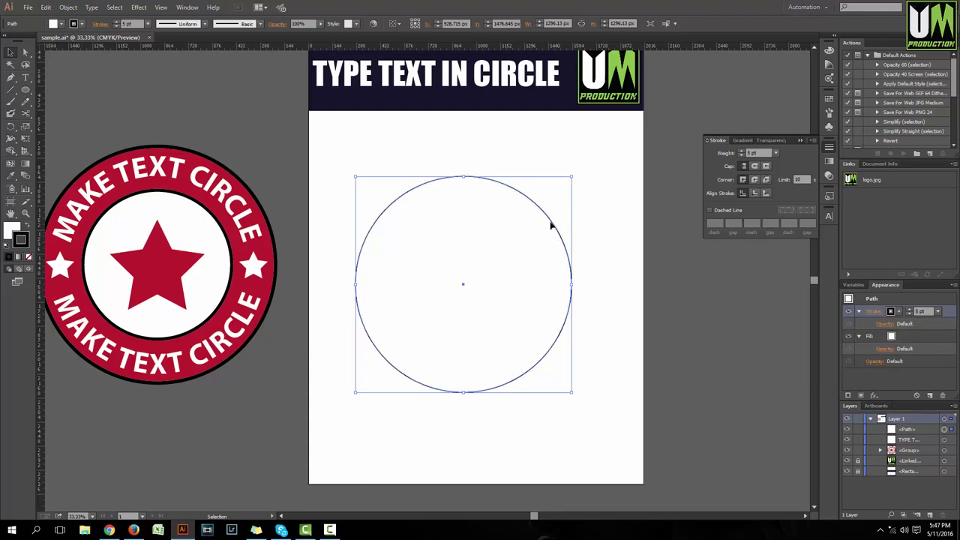
pyautogui.click(545, 188)
pyautogui.moveTo(534, 168); pyautogui.dragTo(442, 431)
pyautogui.click(609, 353)
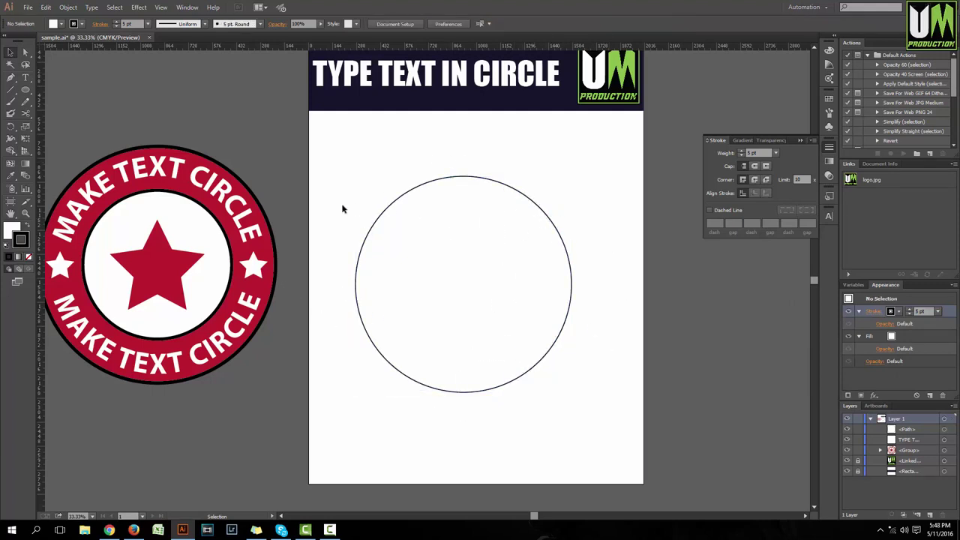
# - Duplicate the black-outlined circle towards the artboard's lower right and scale the copy down proportionally
pyautogui.moveTo(472, 180); pyautogui.dragTo(592, 301)
pyautogui.hotkey('ctrl', 'z')
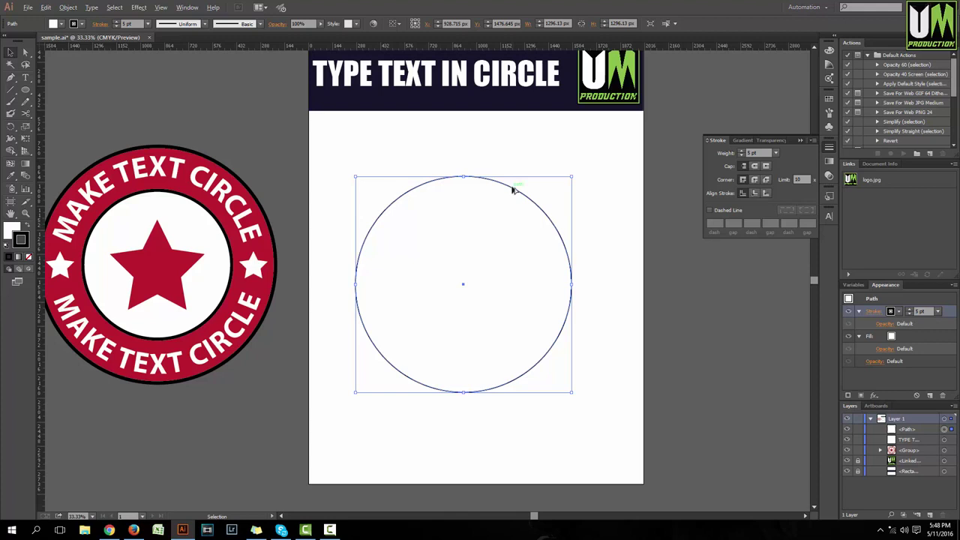
pyautogui.moveTo(517, 191); pyautogui.dragTo(711, 275)
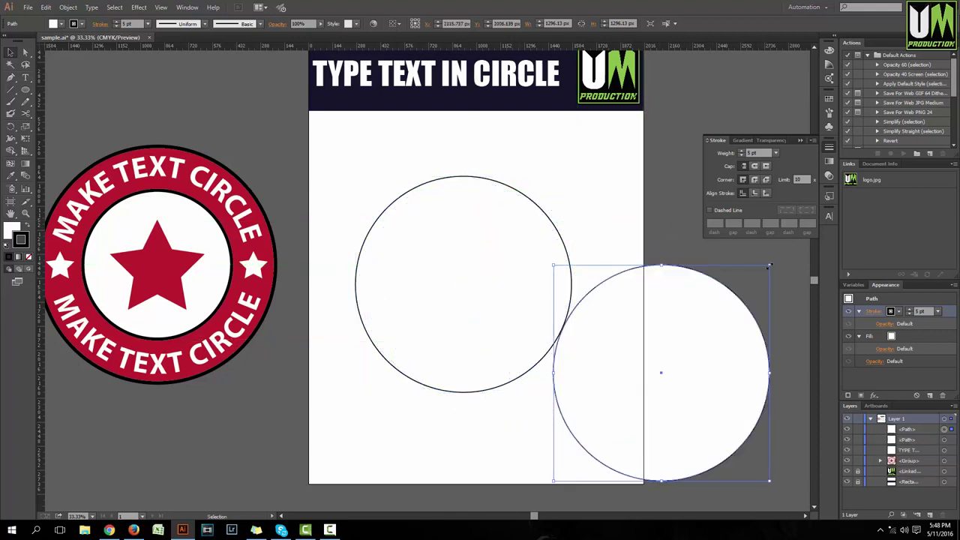
pyautogui.moveTo(769, 266); pyautogui.dragTo(739, 296)
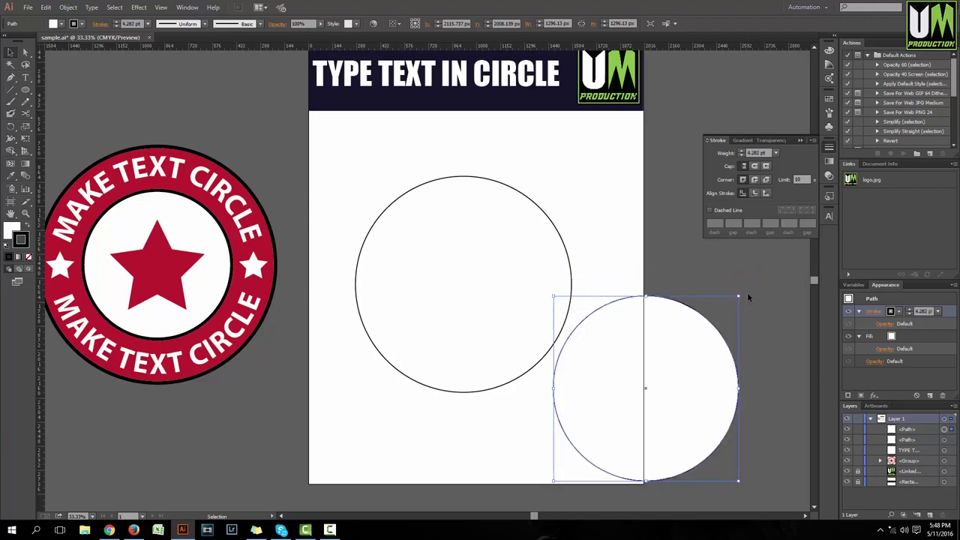
# - Place the copy inside the original circle, shrink it to about 1038 px, and align both circles on their horizontal centres
pyautogui.moveTo(686, 352); pyautogui.dragTo(512, 247)
pyautogui.moveTo(556, 195); pyautogui.dragTo(544, 207)
pyautogui.moveTo(486, 257); pyautogui.dragTo(492, 248)
pyautogui.moveTo(584, 392); pyautogui.dragTo(401, 202)
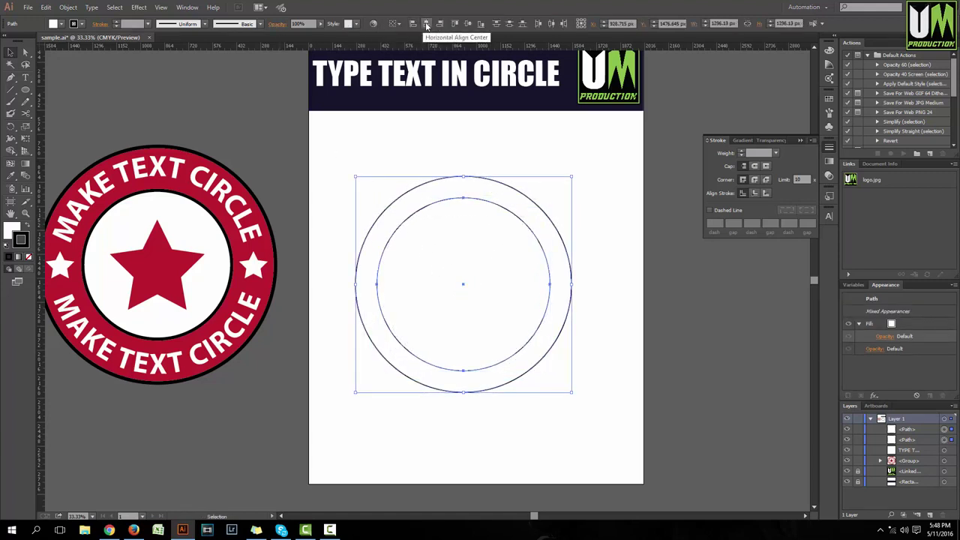
pyautogui.click(542, 178)
# - Shrink the inner circle to about 942 px and align it horizontally centred with the outer circle
pyautogui.scroll(-2, 517, 188)
pyautogui.click(495, 200)
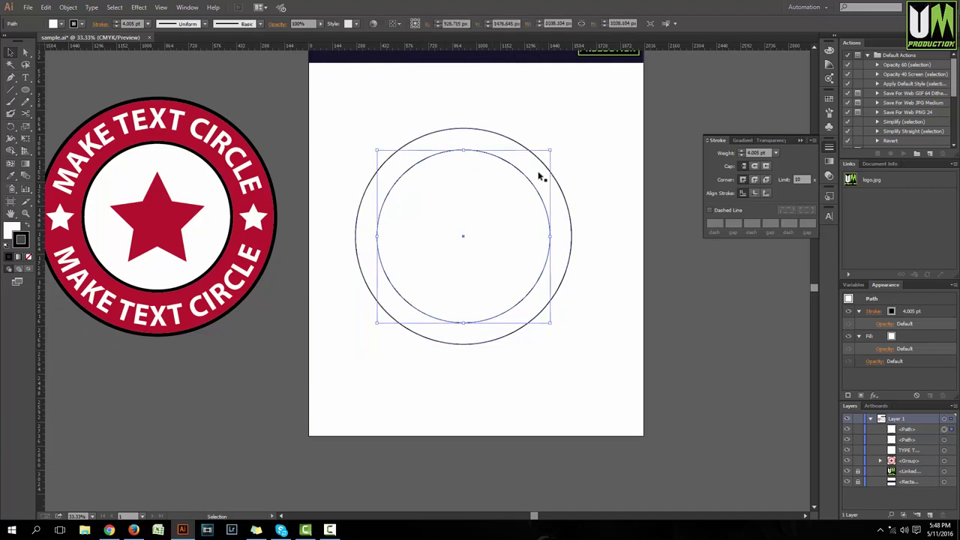
pyautogui.moveTo(551, 152)
pyautogui.mouseDown()
pyautogui.moveTo(495, 213)
pyautogui.moveTo(543, 162)
pyautogui.mouseUp()
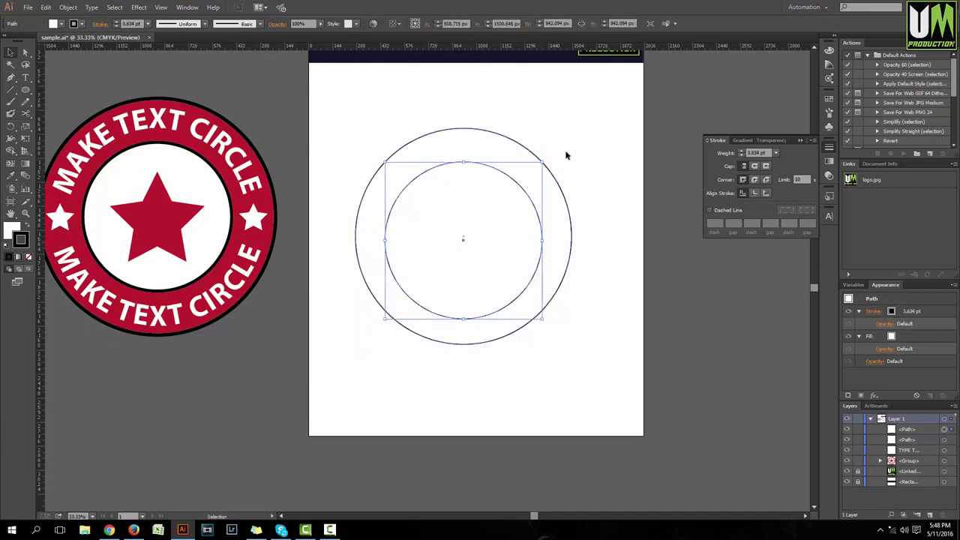
pyautogui.moveTo(583, 133); pyautogui.dragTo(359, 388)
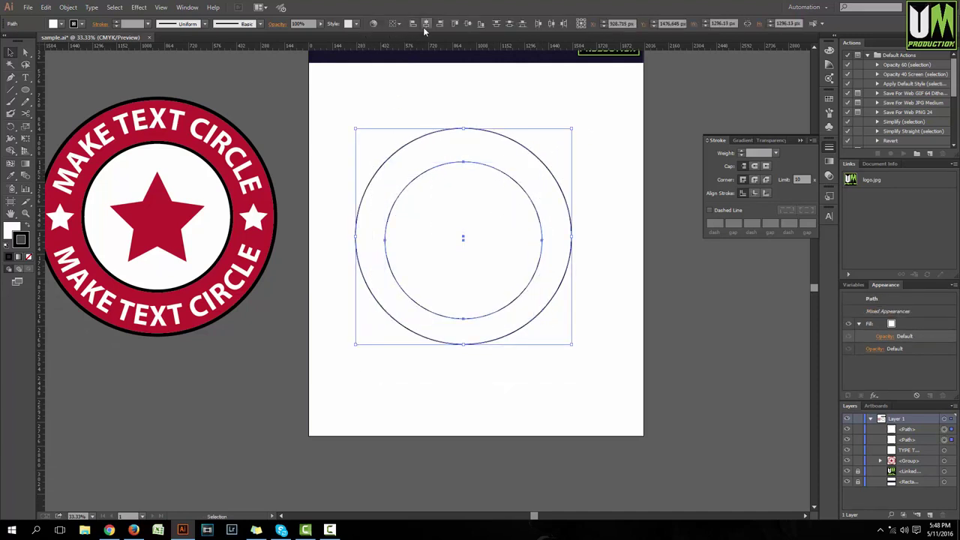
pyautogui.click(525, 112)
# - Duplicate the inner circle, scale the copy smaller, and place it horizontally centred inside the other two circles
pyautogui.click(498, 194)
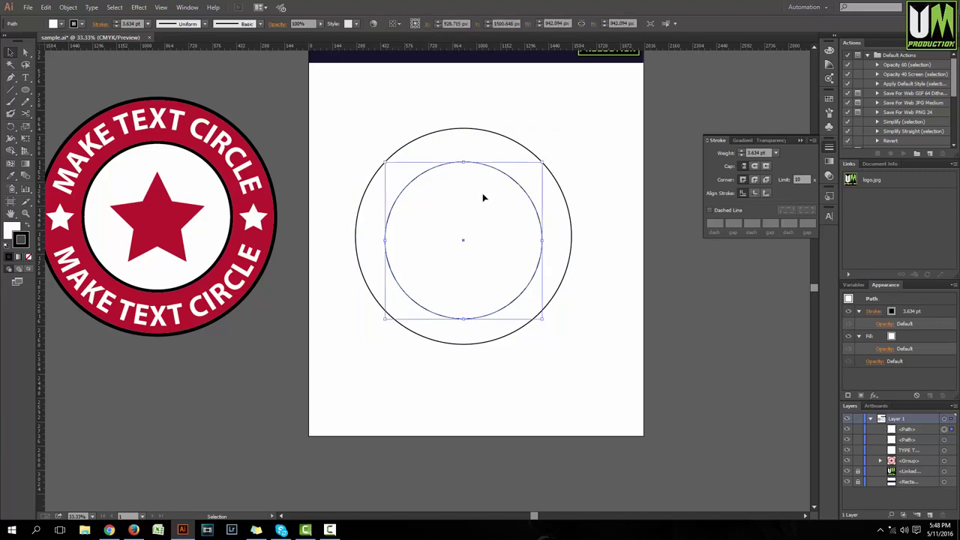
pyautogui.moveTo(484, 198); pyautogui.dragTo(627, 266)
pyautogui.moveTo(685, 231); pyautogui.dragTo(646, 268)
pyautogui.moveTo(619, 307); pyautogui.dragTo(500, 226)
pyautogui.moveTo(601, 342); pyautogui.dragTo(350, 129)
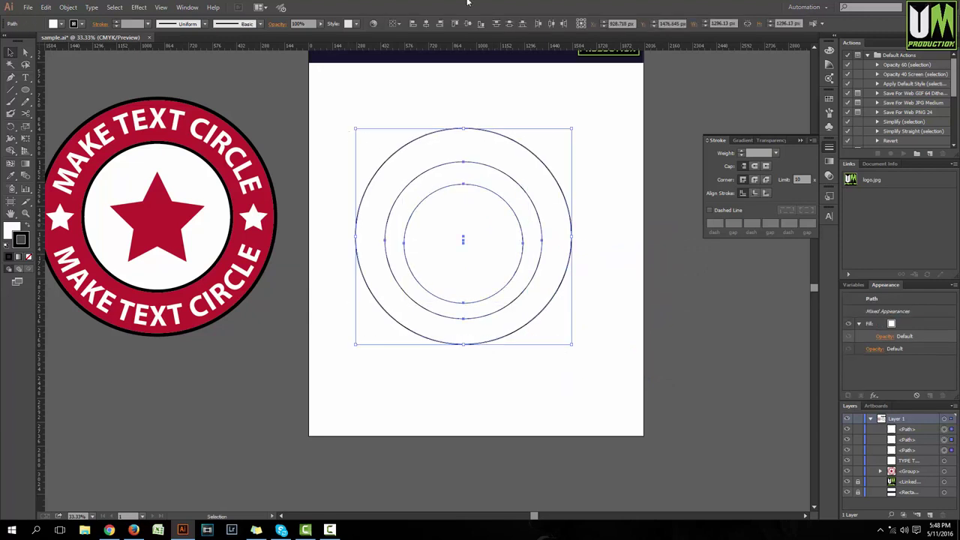
pyautogui.click(622, 151)
# - Move the two inner circles out to opposite sides below the large circle and duplicate the large circle to its right
pyautogui.moveTo(434, 222); pyautogui.dragTo(594, 309)
pyautogui.moveTo(433, 276); pyautogui.dragTo(344, 427)
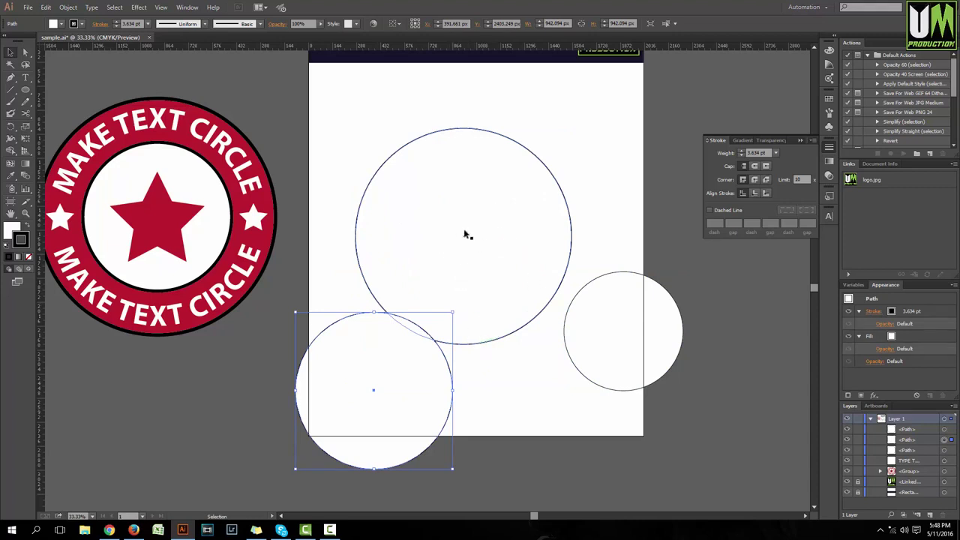
pyautogui.click(462, 179)
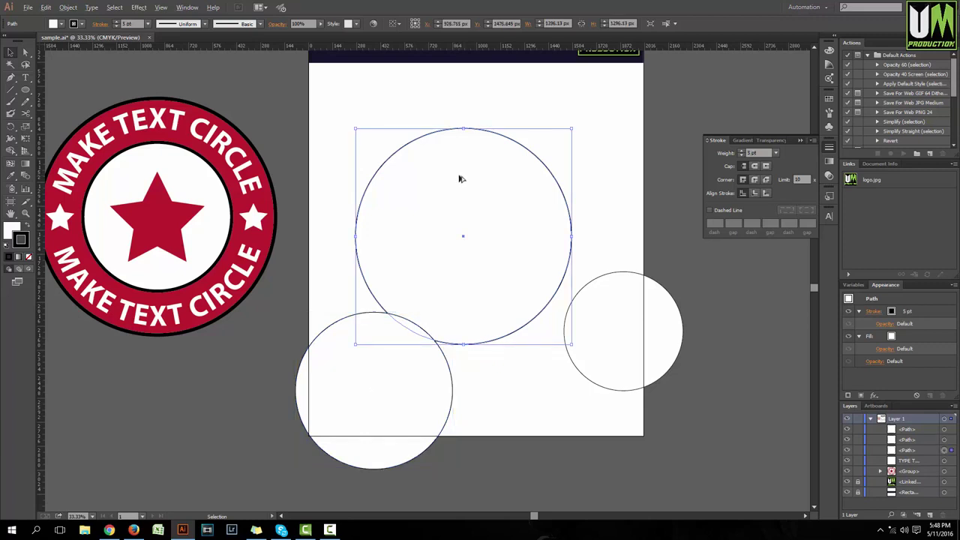
pyautogui.moveTo(461, 178); pyautogui.dragTo(630, 162)
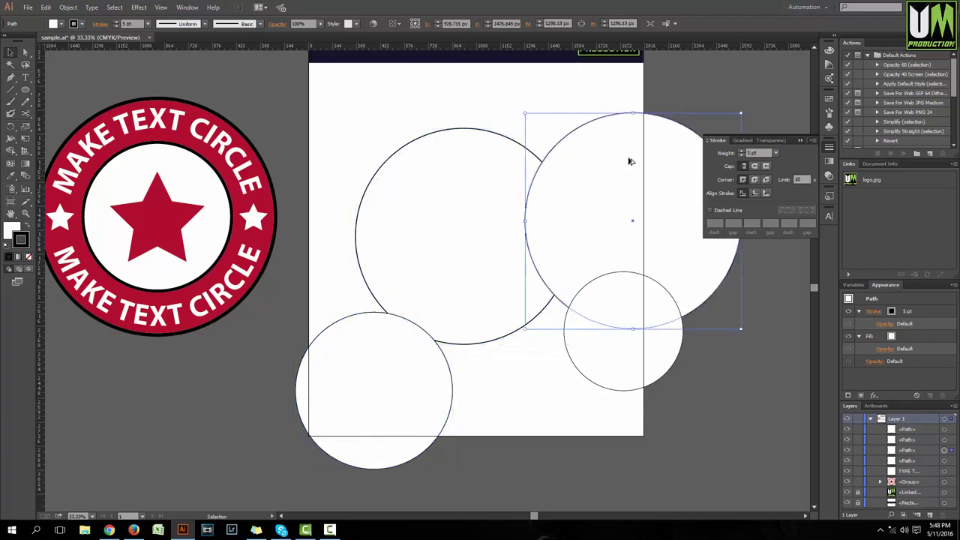
# - Delete the duplicated large circle overlapping the original
pyautogui.click(548, 111)
pyautogui.click(622, 151)
pyautogui.press('Delete')
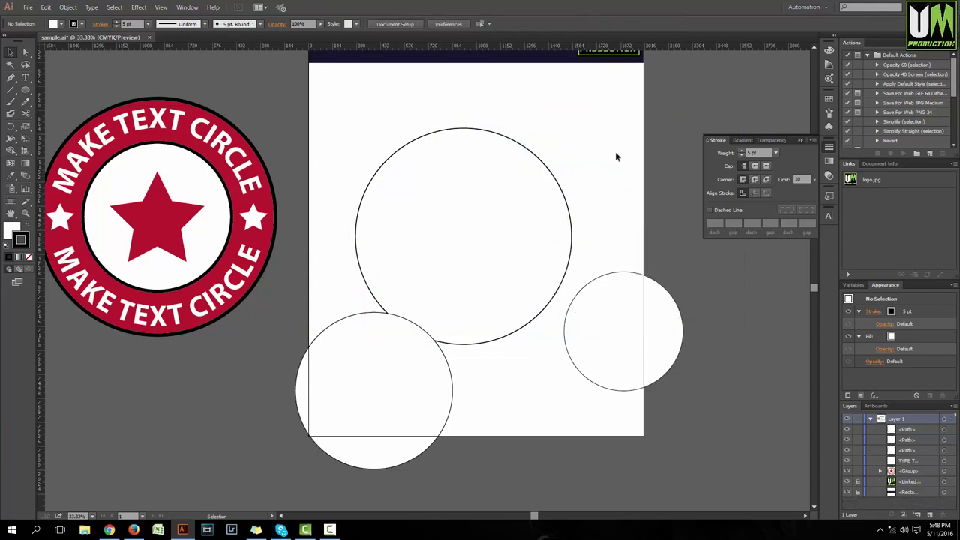
# - Move the two smaller circles back inside the large one and align all three on their horizontal and vertical centres
pyautogui.moveTo(381, 387); pyautogui.dragTo(494, 248)
pyautogui.moveTo(635, 335); pyautogui.dragTo(526, 270)
pyautogui.moveTo(644, 379)
pyautogui.mouseDown()
pyautogui.moveTo(353, 154)
pyautogui.moveTo(317, 100)
pyautogui.moveTo(367, 175)
pyautogui.moveTo(633, 387)
pyautogui.mouseUp()
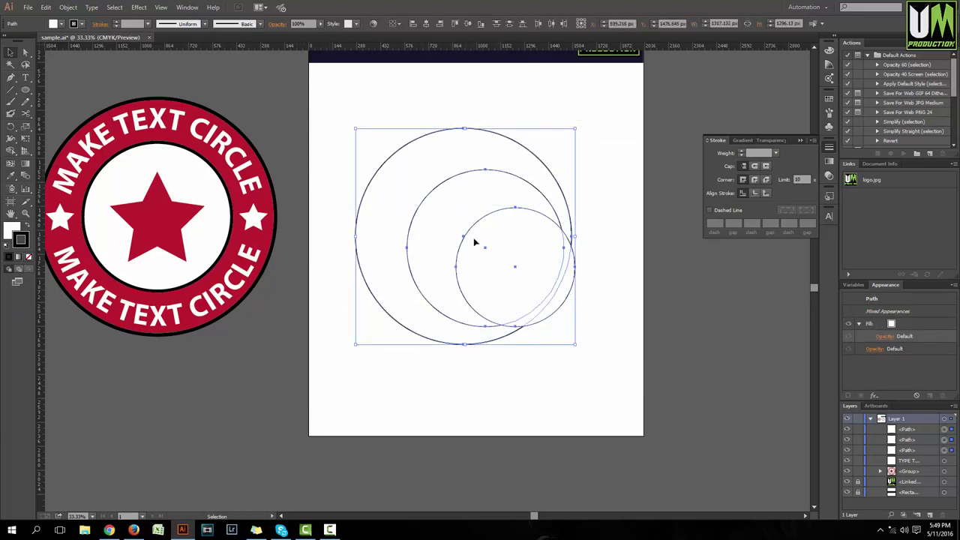
pyautogui.click(426, 24)
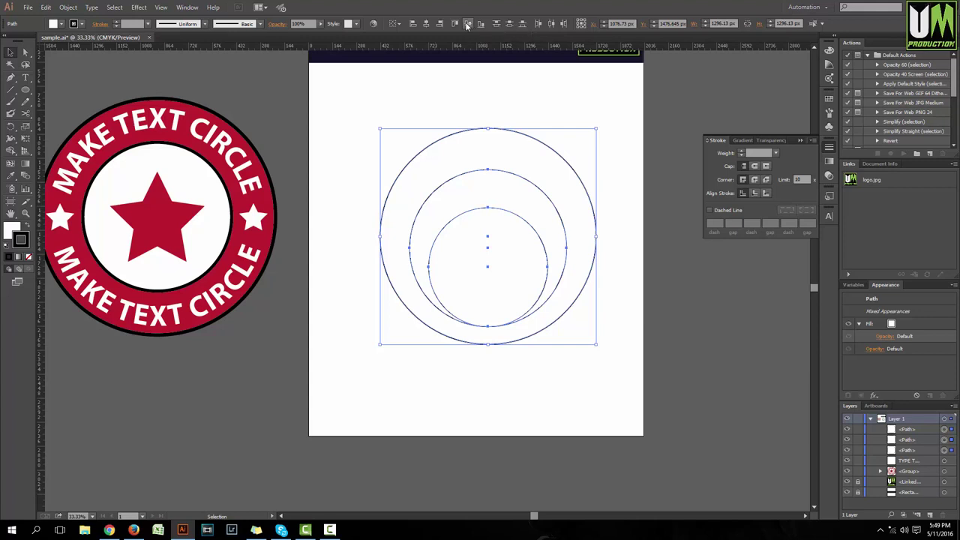
pyautogui.click(467, 25)
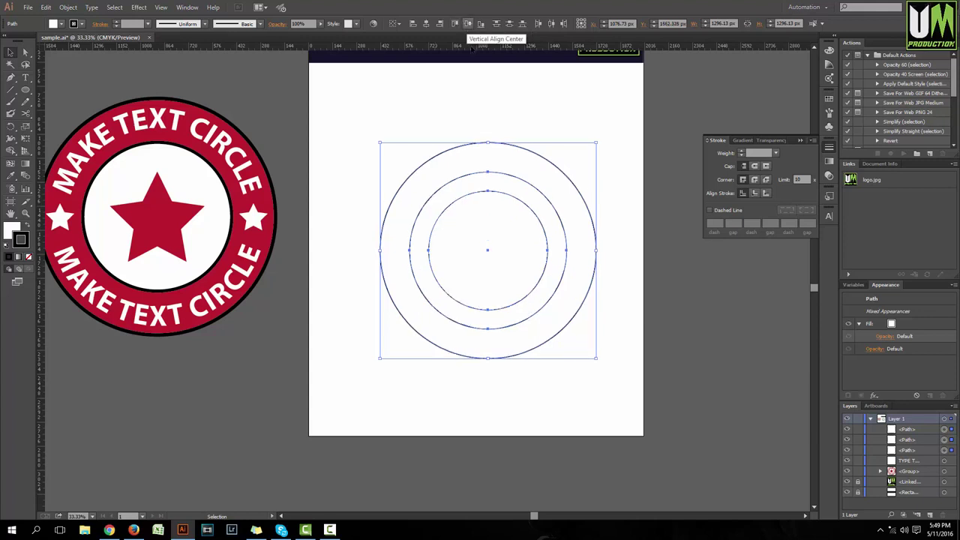
pyautogui.click(602, 151)
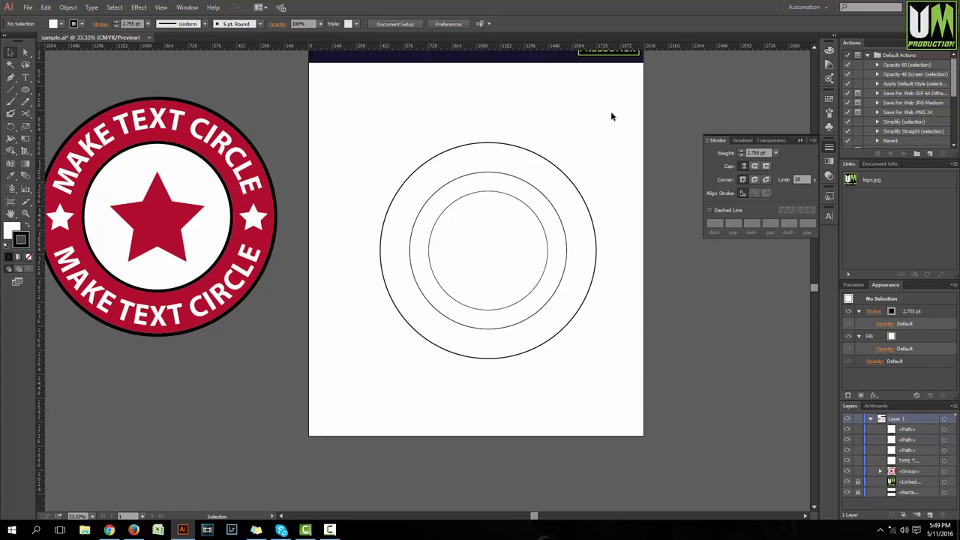
# - Select all three concentric circles and shift them together slightly to the left on the artboard
pyautogui.moveTo(597, 112); pyautogui.dragTo(473, 394)
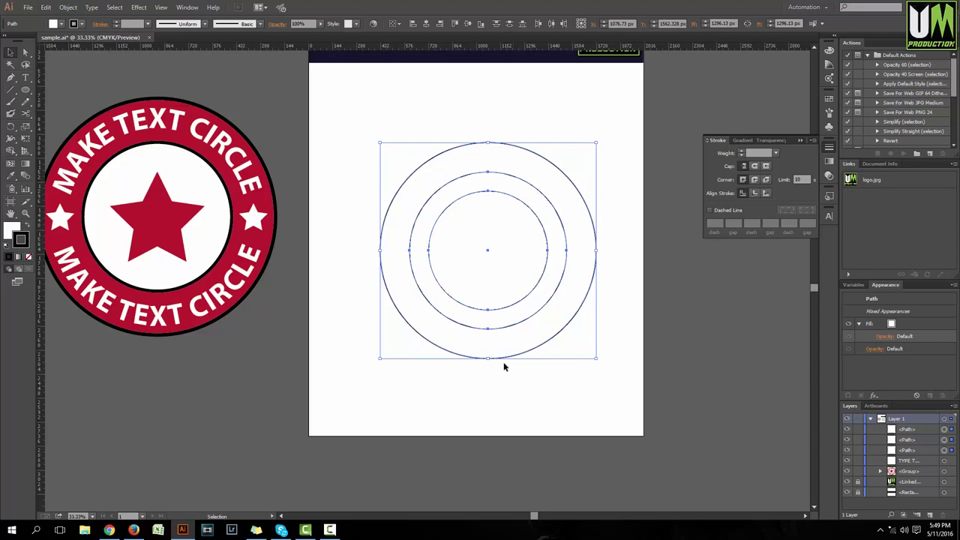
pyautogui.click(513, 387)
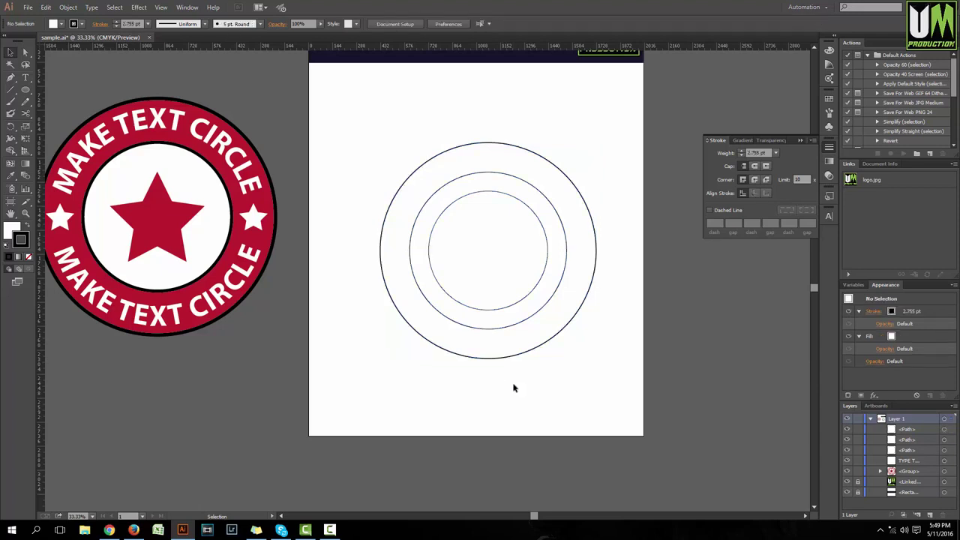
pyautogui.moveTo(581, 135); pyautogui.dragTo(400, 407)
pyautogui.click(593, 403)
pyautogui.moveTo(600, 134); pyautogui.dragTo(484, 266)
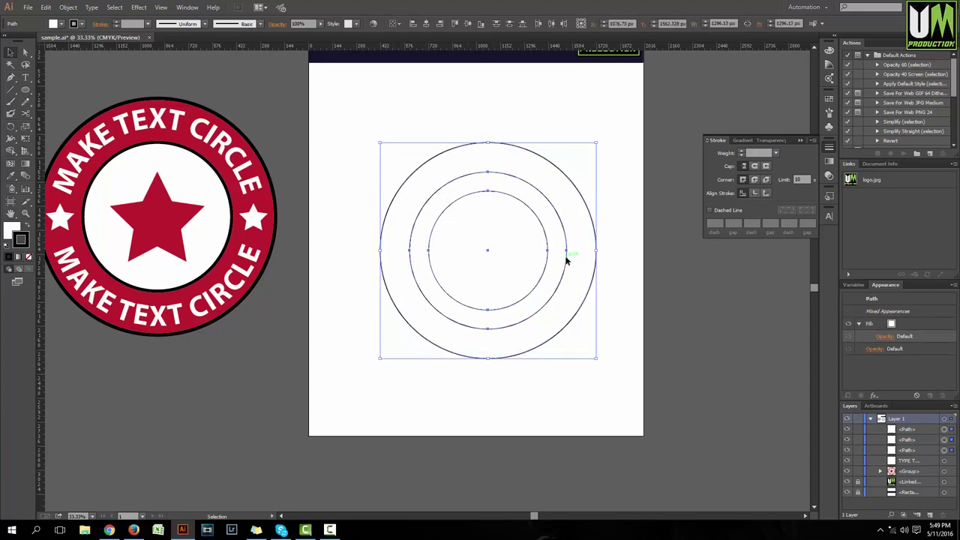
pyautogui.moveTo(567, 258); pyautogui.dragTo(562, 259)
pyautogui.click(634, 291)
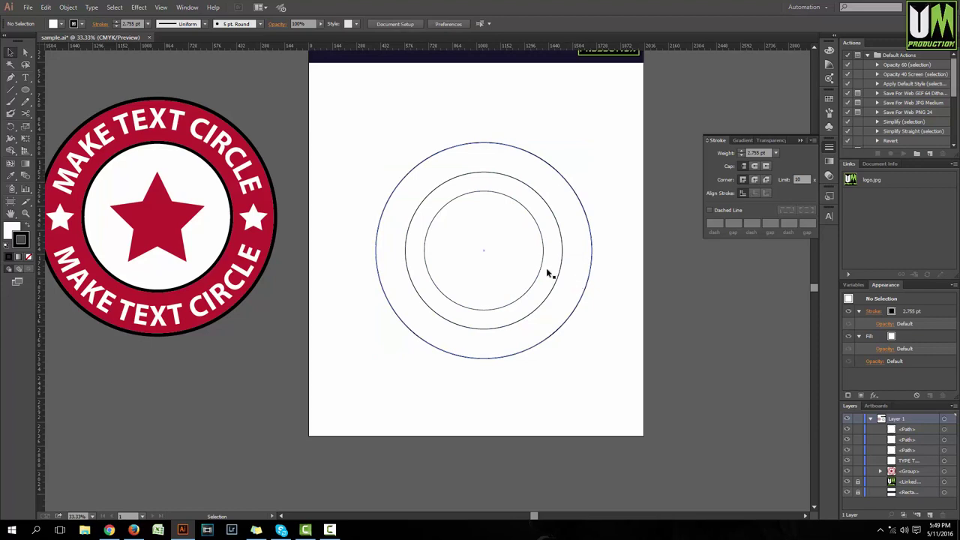
# - Select the middle circle and examine its leftmost and rightmost anchor points up close
pyautogui.scroll(3, 550, 274)
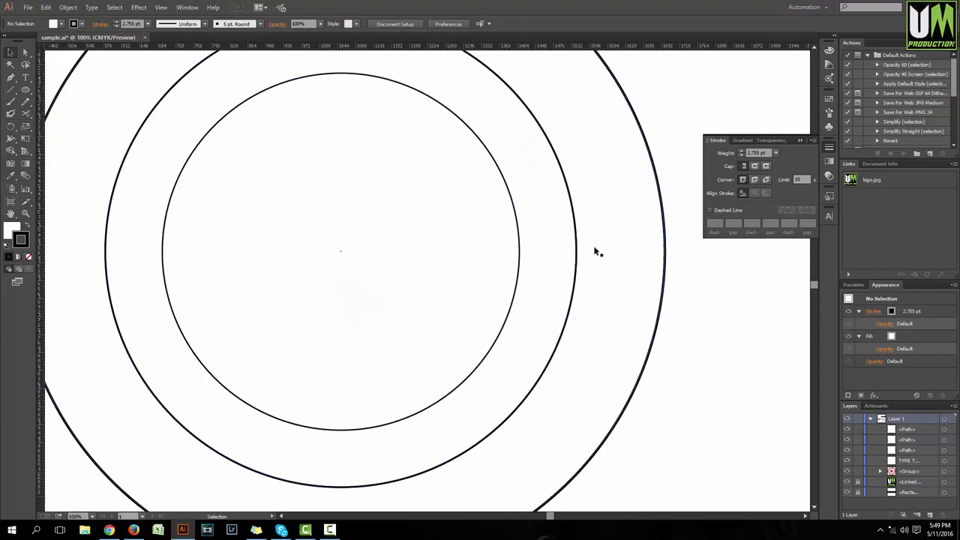
pyautogui.click(576, 252)
pyautogui.scroll(4, 578, 253)
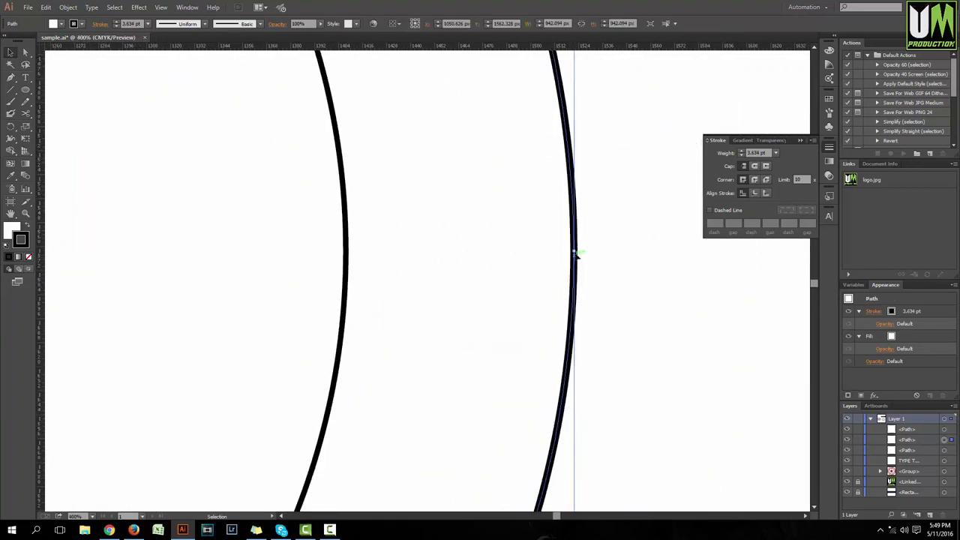
pyautogui.scroll(-6, 575, 253)
pyautogui.scroll(1, 402, 256)
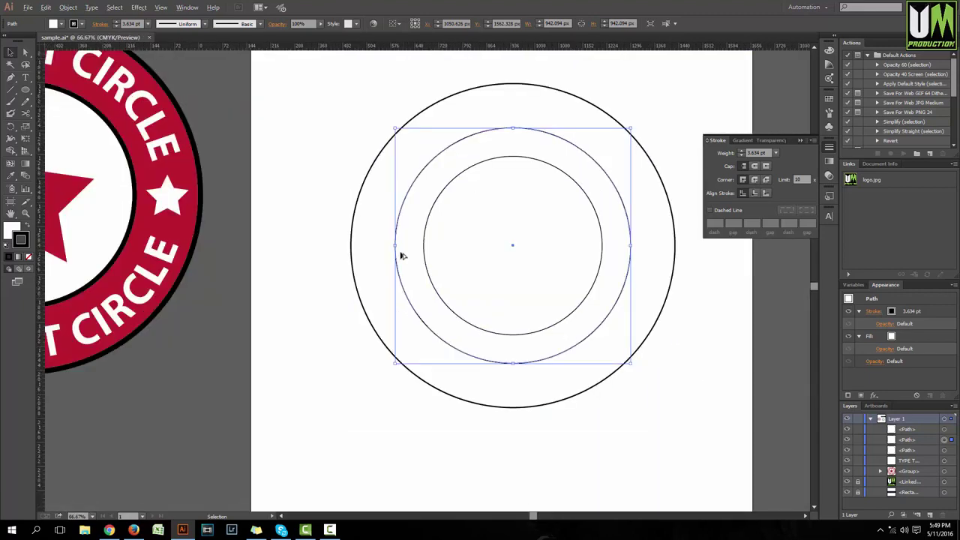
pyautogui.scroll(2, 401, 256)
pyautogui.scroll(-3, 393, 246)
pyautogui.scroll(1, 505, 255)
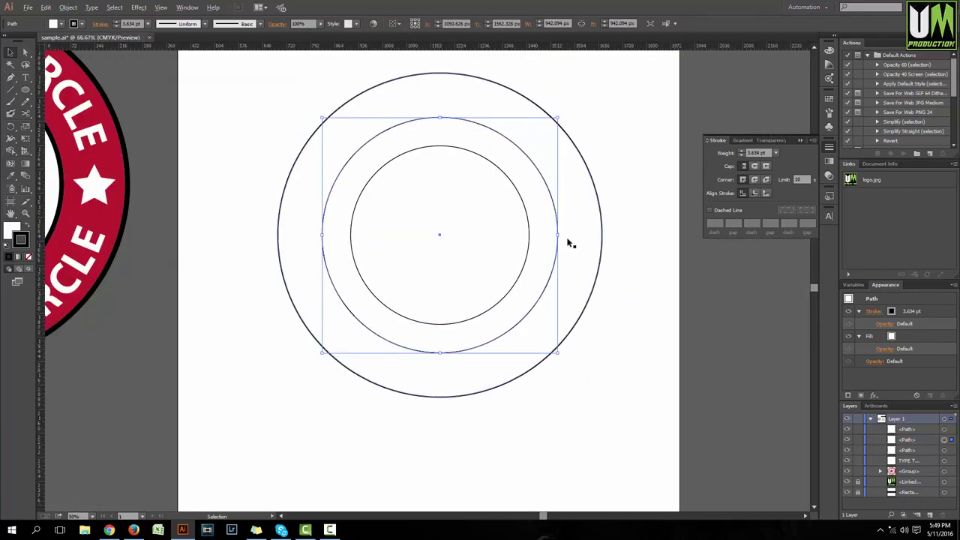
pyautogui.scroll(1, 525, 244)
pyautogui.scroll(1, 238, 240)
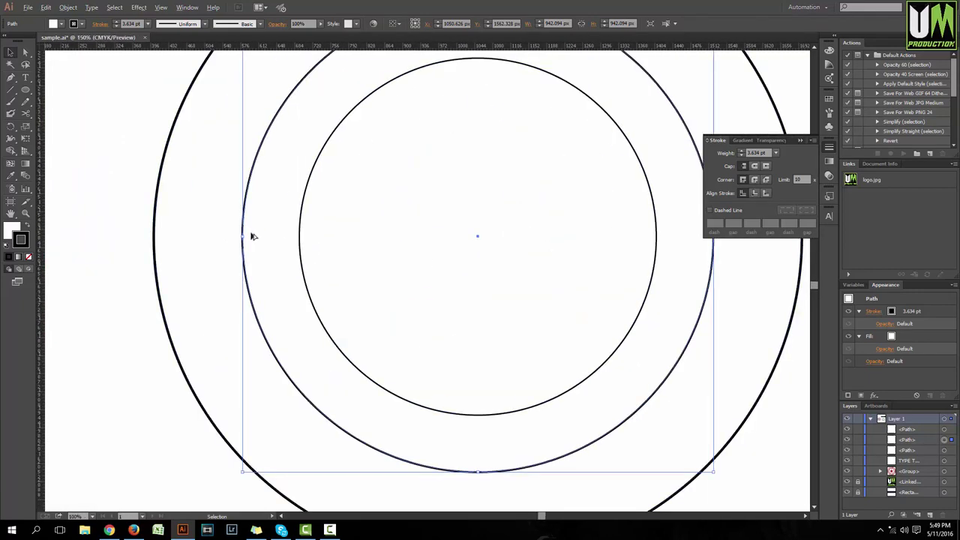
pyautogui.scroll(1, 252, 236)
pyautogui.scroll(-2, 243, 240)
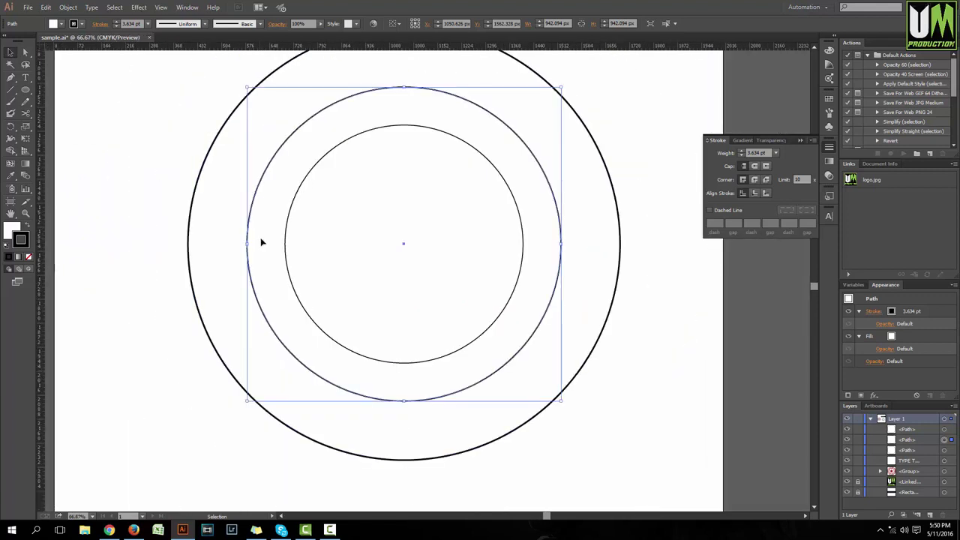
pyautogui.scroll(1, 242, 242)
pyautogui.scroll(1, 251, 246)
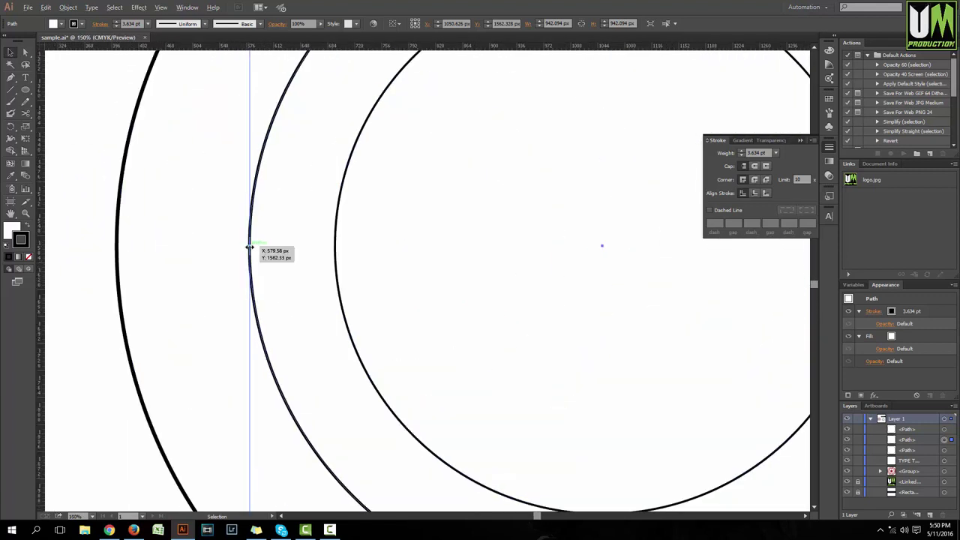
pyautogui.scroll(-1, 250, 247)
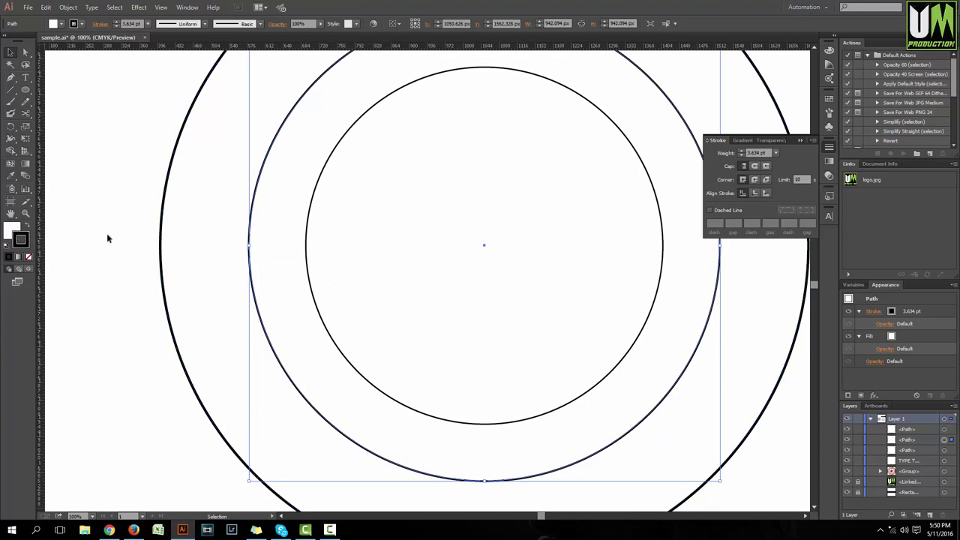
# - Collapse the stroke settings and cut the middle circle's path at its leftmost anchor point with the Scissors tool
pyautogui.click(803, 141)
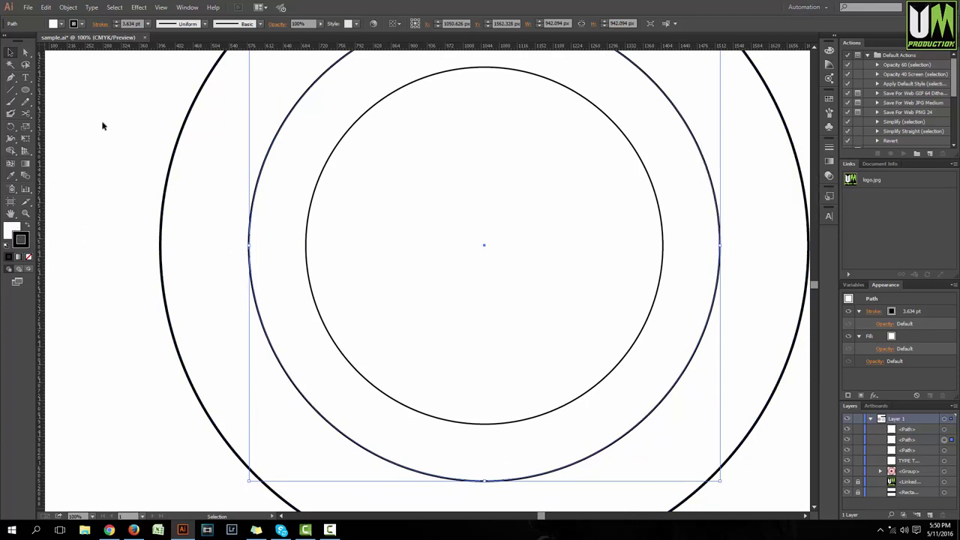
pyautogui.click(26, 114)
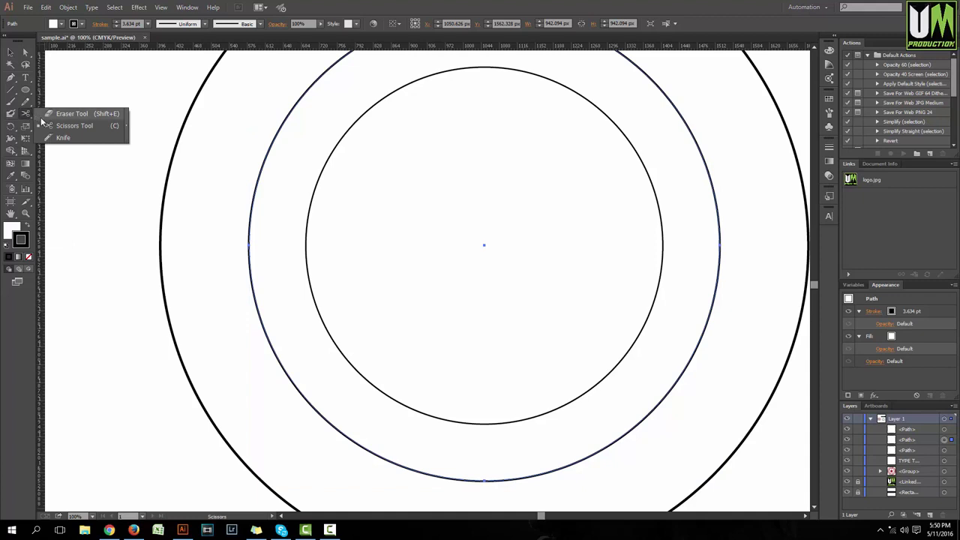
pyautogui.click(63, 119)
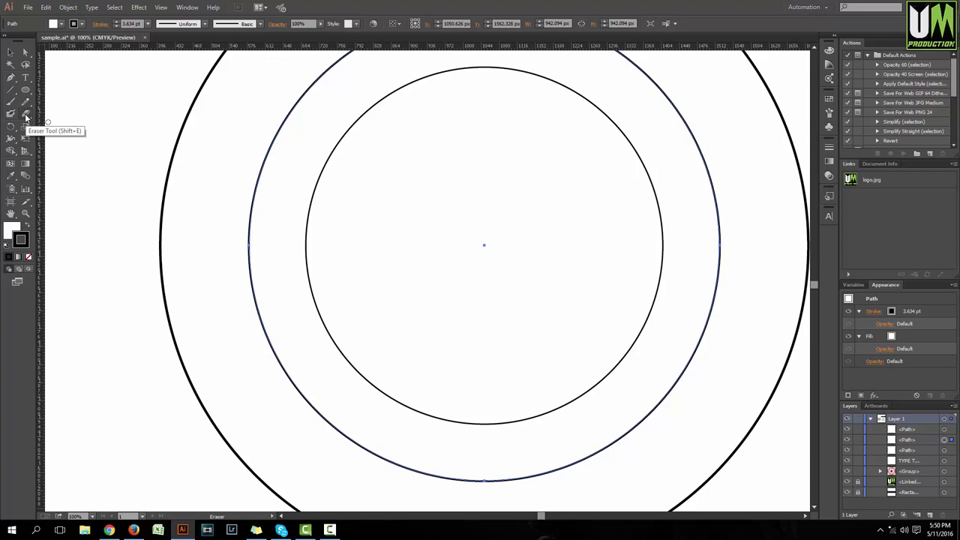
pyautogui.click(25, 117)
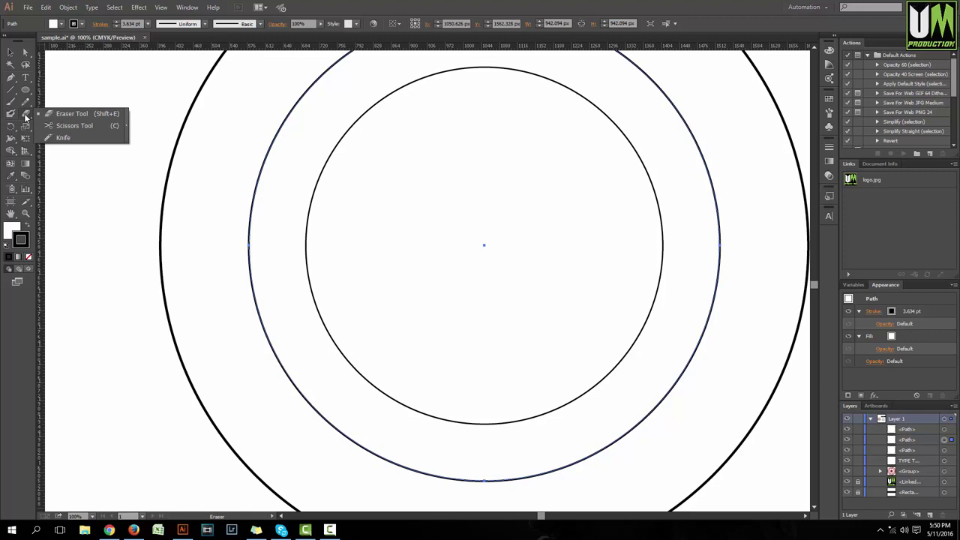
pyautogui.click(66, 127)
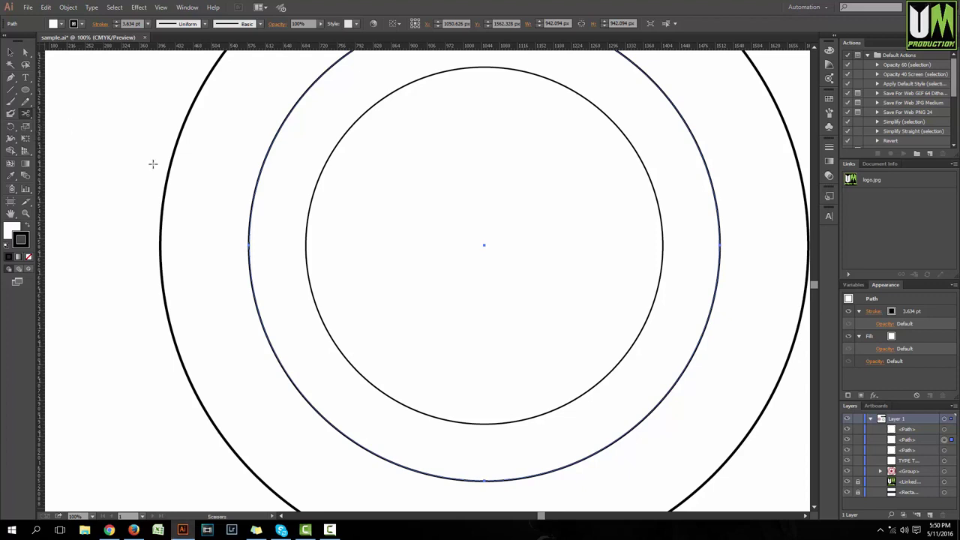
pyautogui.scroll(5, 249, 243)
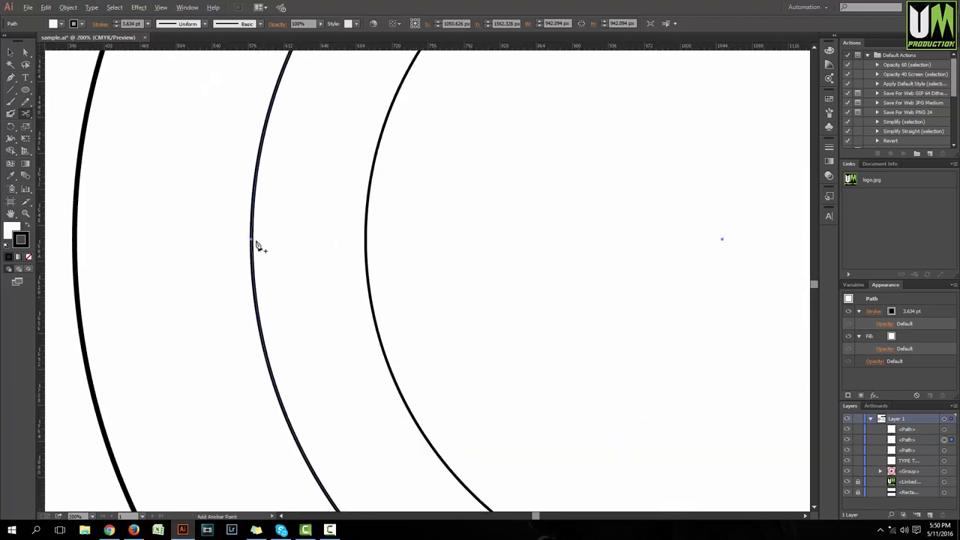
pyautogui.scroll(4, 248, 240)
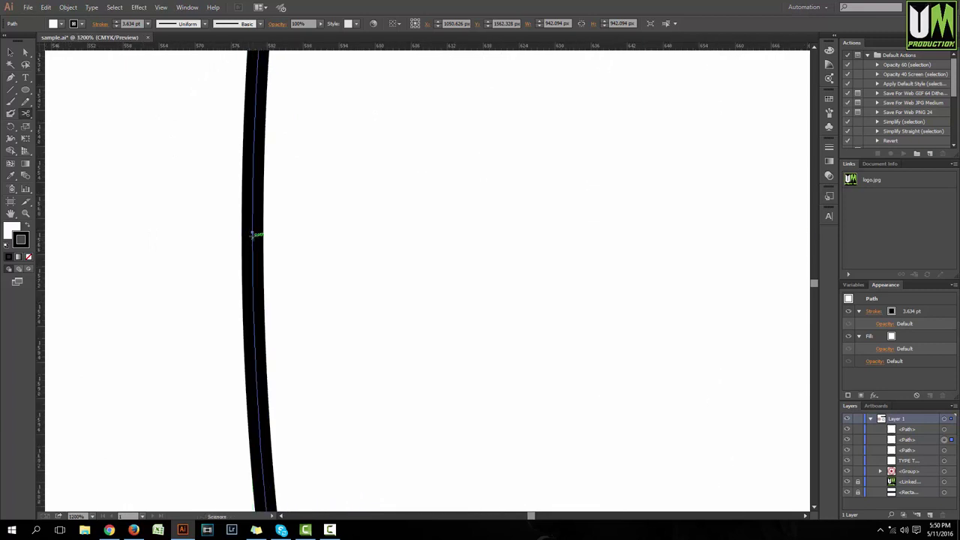
pyautogui.click(253, 231)
pyautogui.click(253, 232)
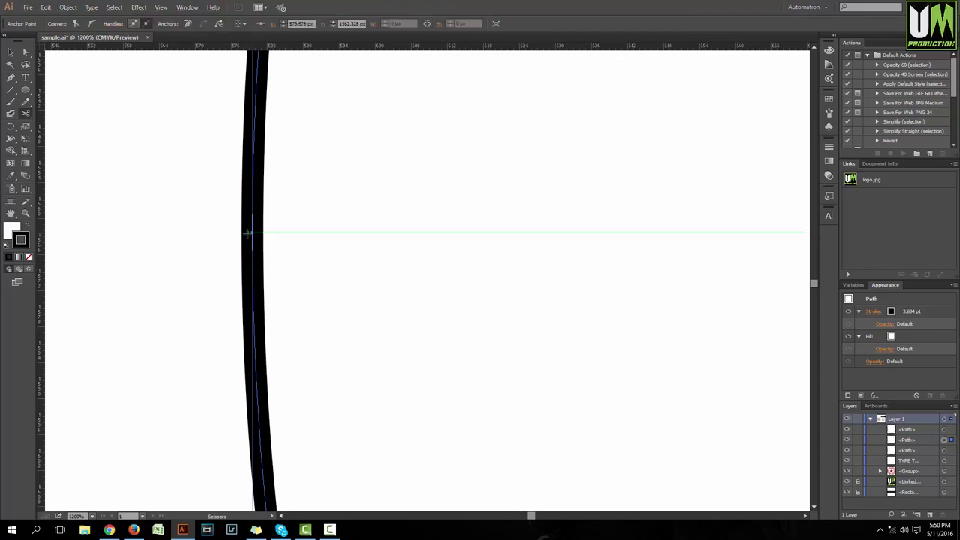
# - Cut the middle circle's path at its rightmost anchor point to split it into upper and lower halves
pyautogui.keyDown('alt'); pyautogui.scroll(-6, 251, 235); pyautogui.keyUp('alt')
pyautogui.press('+')
pyautogui.scroll(-2, 250, 239)
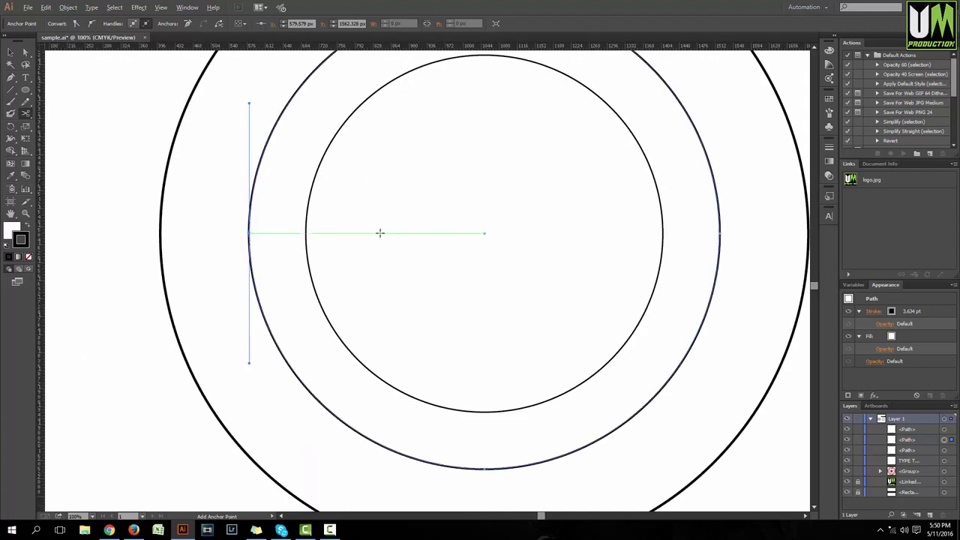
pyautogui.click(722, 233)
pyautogui.press('+')
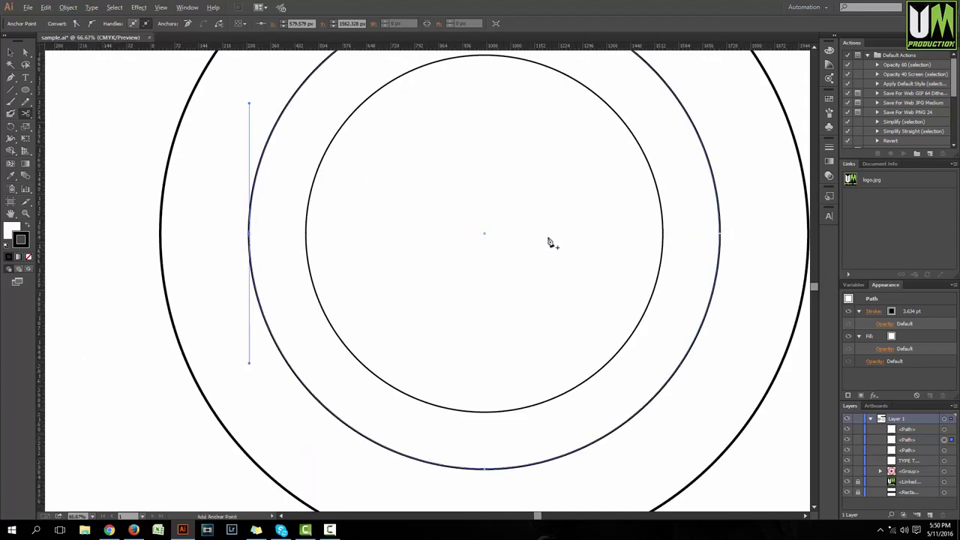
pyautogui.keyDown('alt'); pyautogui.scroll(-1, 658, 240); pyautogui.keyUp('alt')
pyautogui.keyDown('alt'); pyautogui.scroll(5, 669, 235); pyautogui.keyUp('alt')
pyautogui.keyDown('alt'); pyautogui.scroll(7, 646, 232); pyautogui.keyUp('alt')
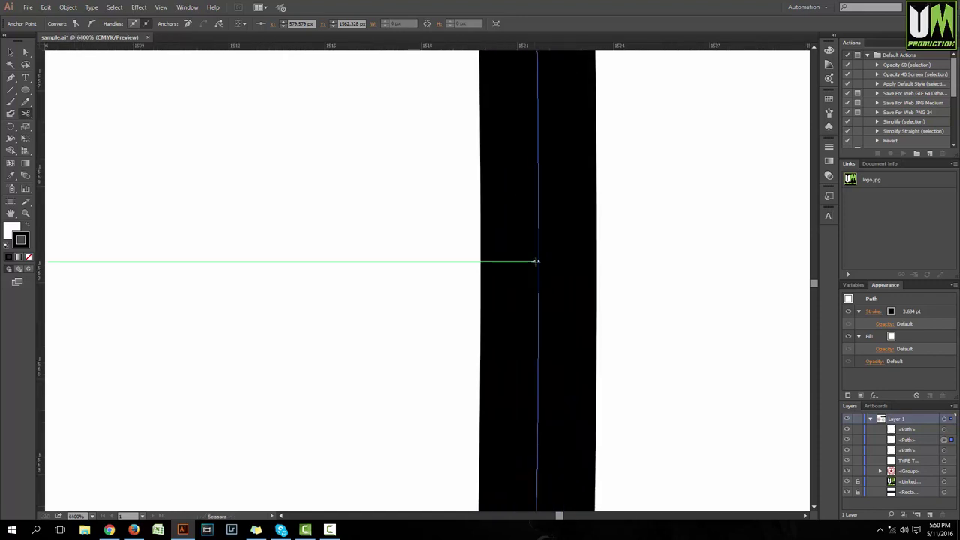
pyautogui.click(538, 261)
# - Check the split by selecting the upper and lower halves of the middle circle separately
pyautogui.keyDown('alt'); pyautogui.scroll(-4, 578, 266); pyautogui.keyUp('alt')
pyautogui.press('+')
pyautogui.keyDown('alt'); pyautogui.scroll(-4, 589, 266); pyautogui.keyUp('alt')
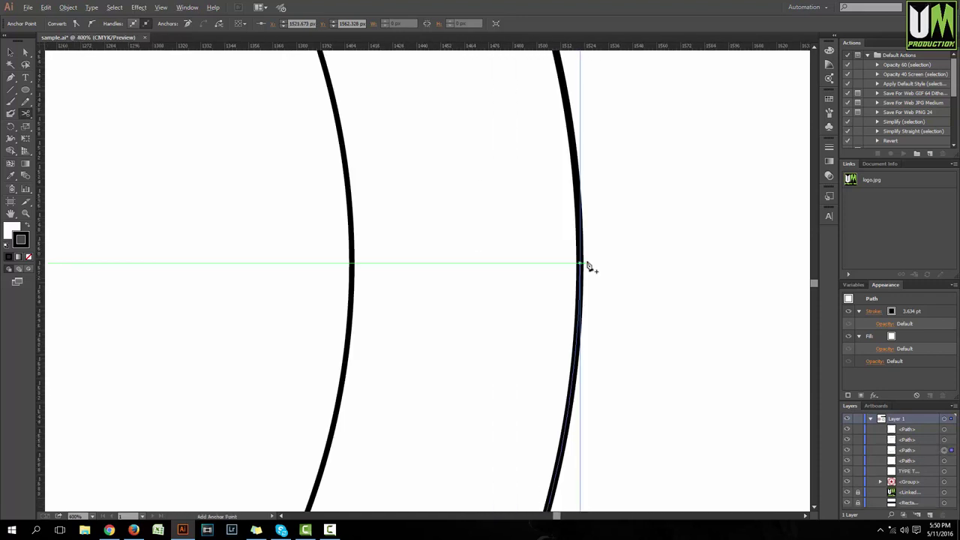
pyautogui.press('c')
pyautogui.keyDown('alt'); pyautogui.scroll(-4, 592, 257); pyautogui.keyUp('alt')
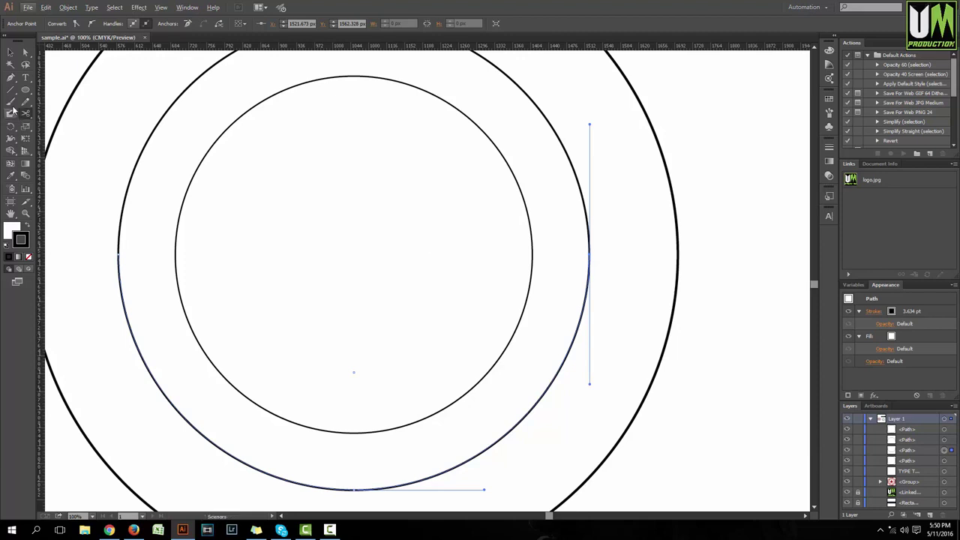
pyautogui.press('v')
pyautogui.keyDown('alt'); pyautogui.scroll(-1, 440, 223); pyautogui.keyUp('alt')
pyautogui.click(621, 255)
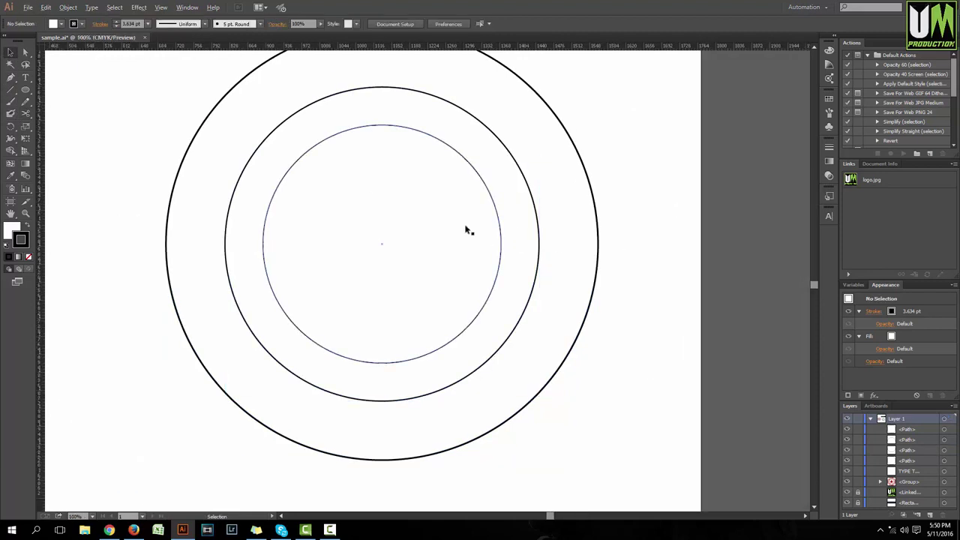
pyautogui.keyDown('alt'); pyautogui.scroll(1, 566, 217); pyautogui.keyUp('alt')
pyautogui.click(576, 236)
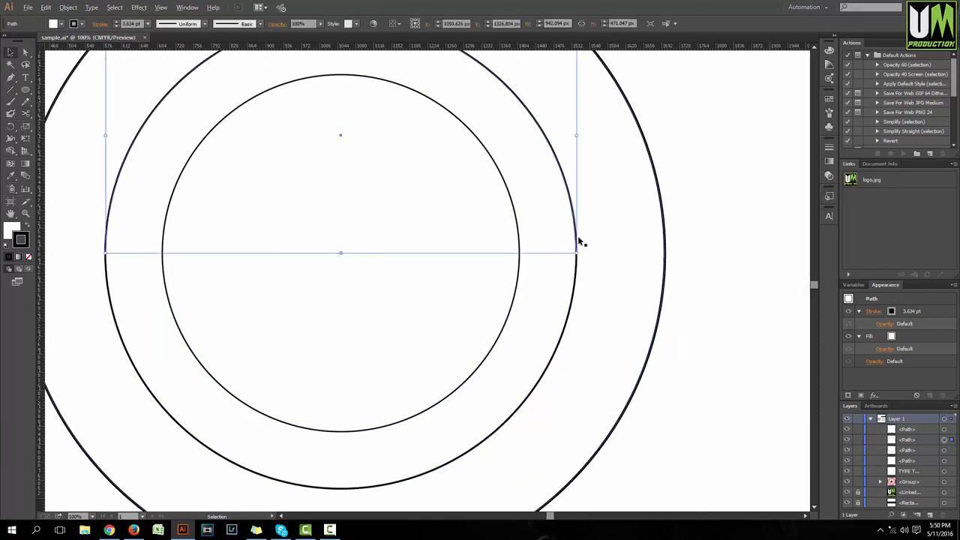
pyautogui.keyDown('alt'); pyautogui.scroll(-1, 577, 236); pyautogui.keyUp('alt')
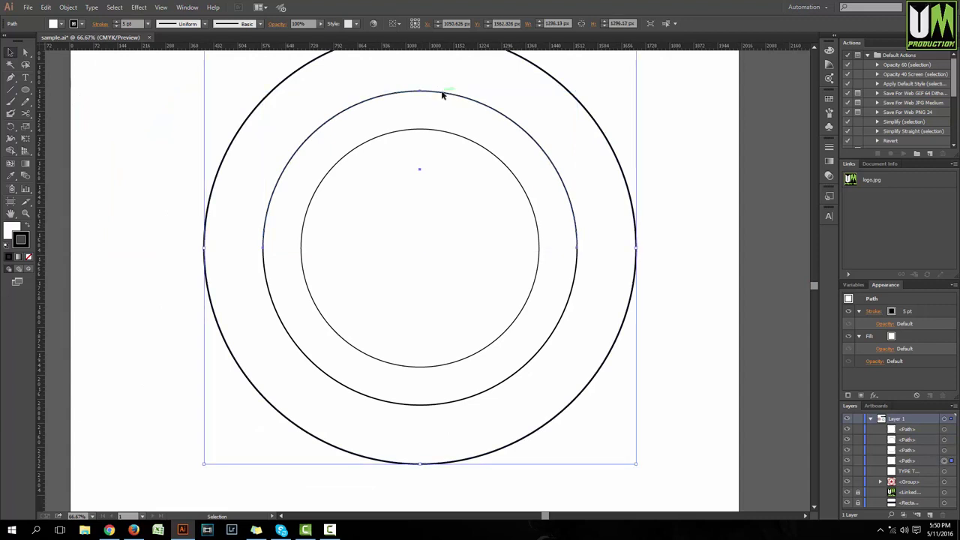
pyautogui.click(569, 302)
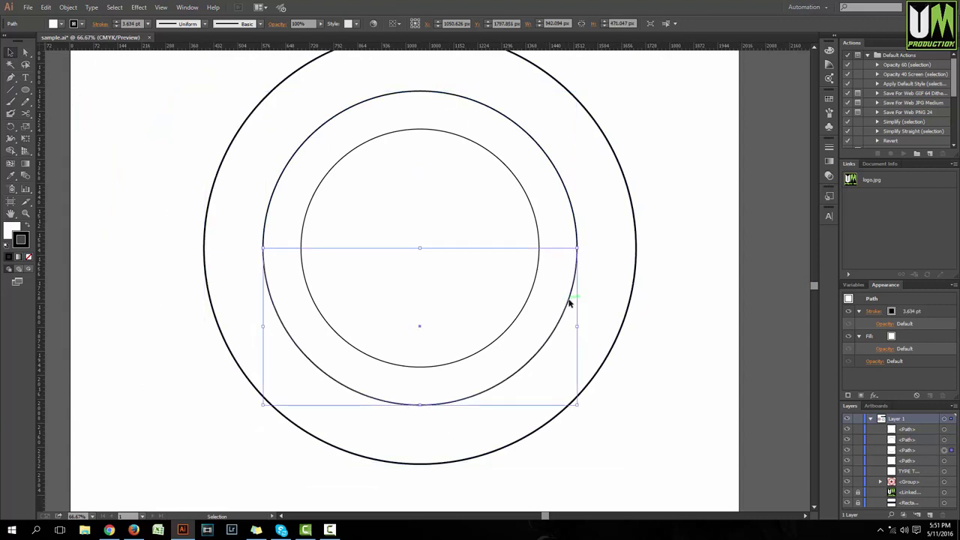
pyautogui.keyDown('alt'); pyautogui.scroll(-1, 612, 288); pyautogui.keyUp('alt')
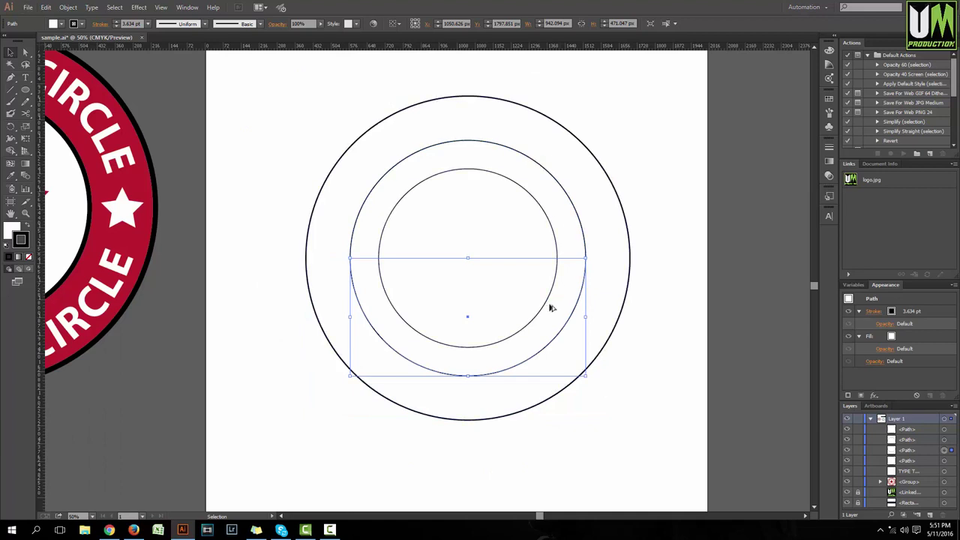
# - Recheck the middle circle's upper half as a separate path and clear the selection
pyautogui.scroll(2, 565, 308)
pyautogui.click(332, 138)
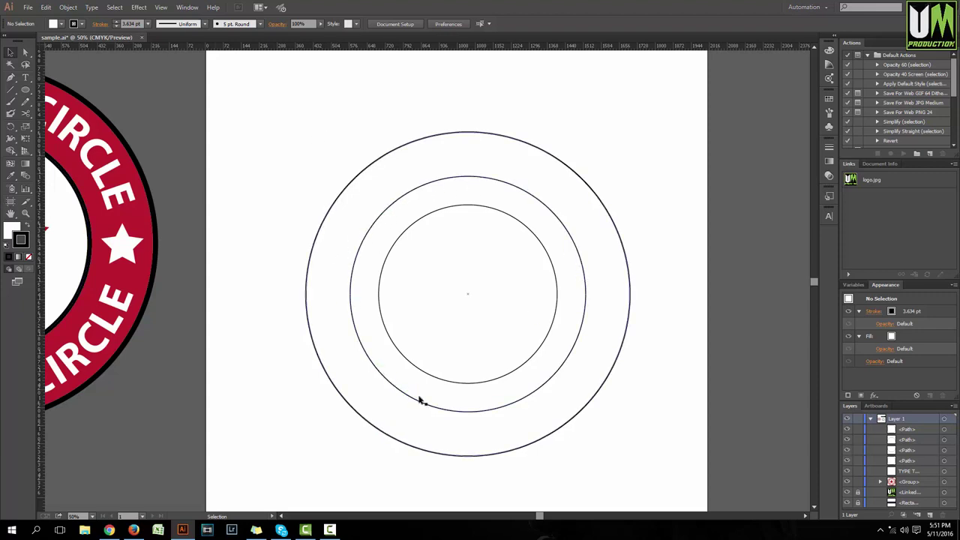
pyautogui.click(545, 207)
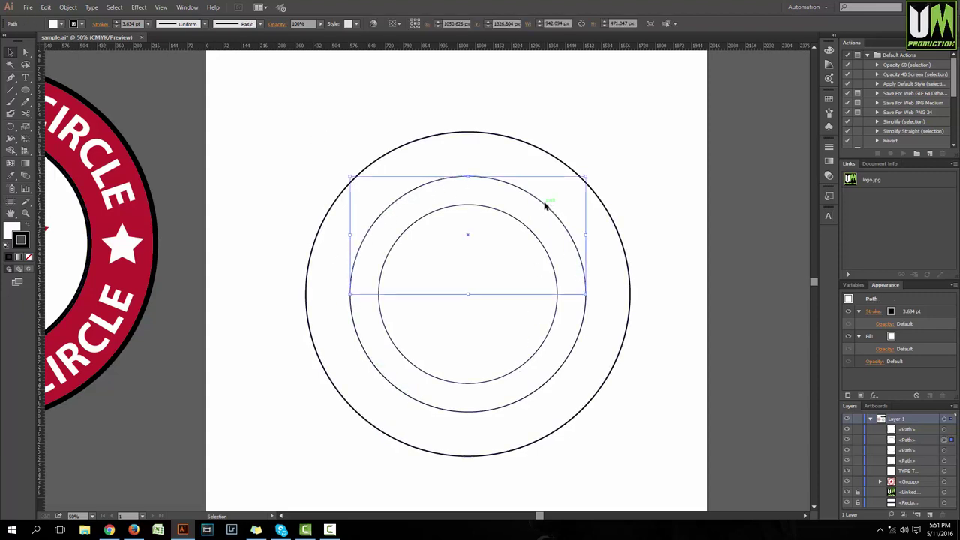
pyautogui.click(551, 200)
pyautogui.click(467, 188)
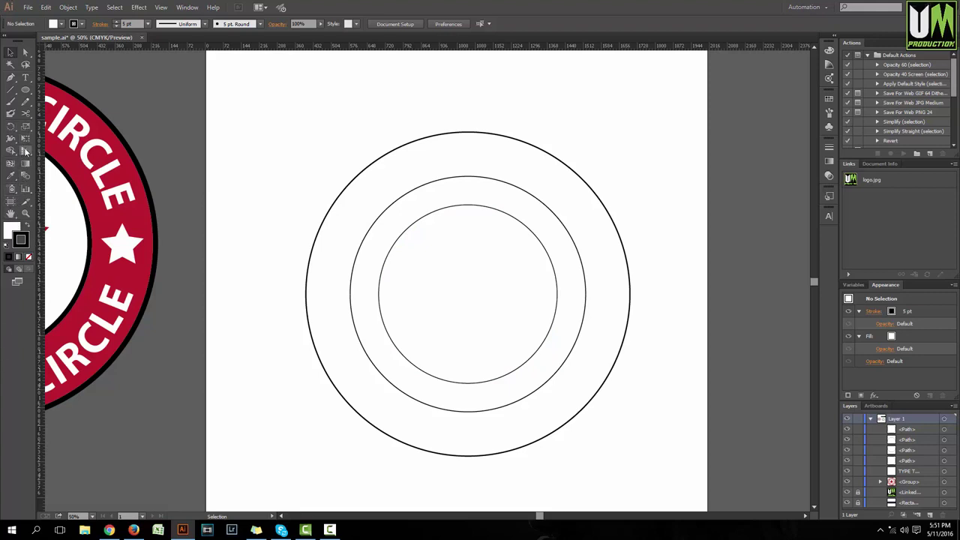
# - Start type on a path on the middle circle's upper arc, near its left end, with the Type tool
pyautogui.click(25, 80)
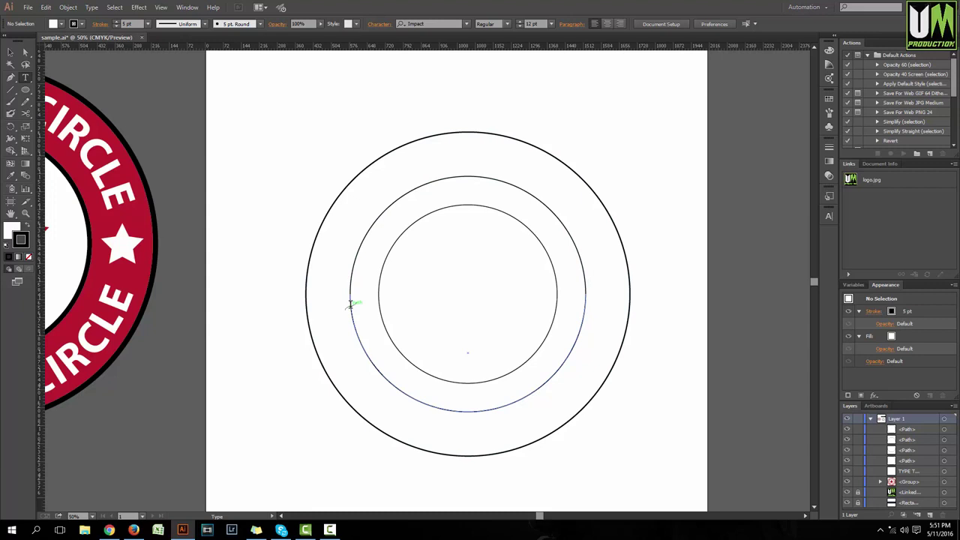
pyautogui.press('v')
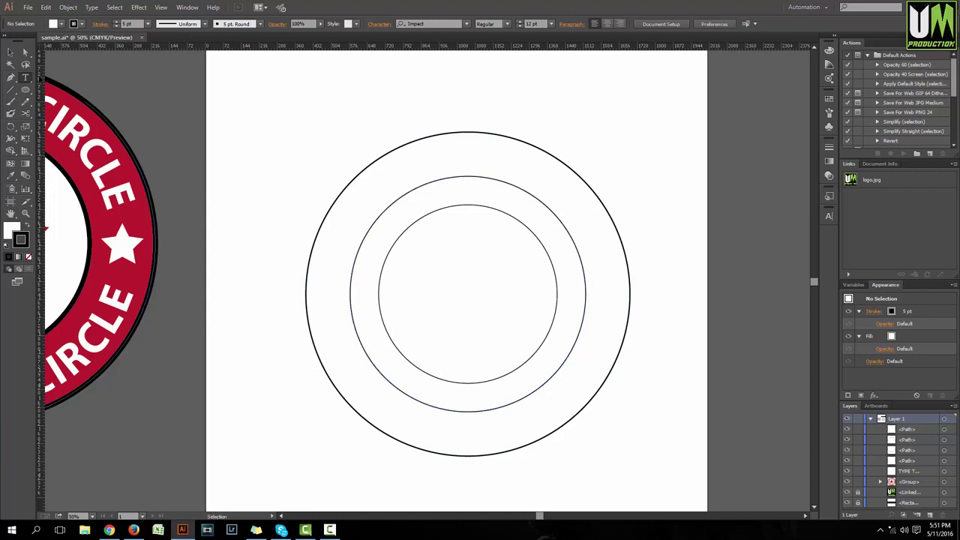
pyautogui.press('t')
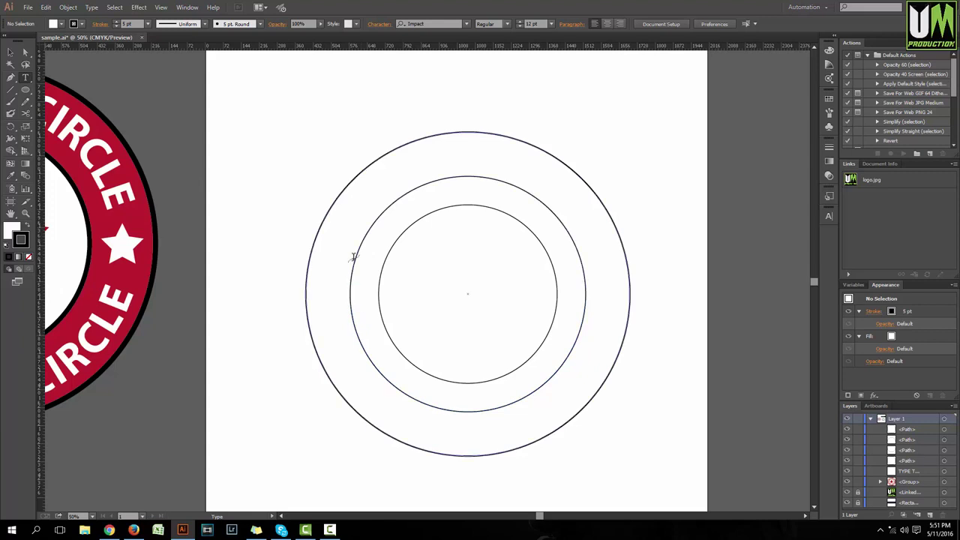
pyautogui.scroll(4, 354, 256)
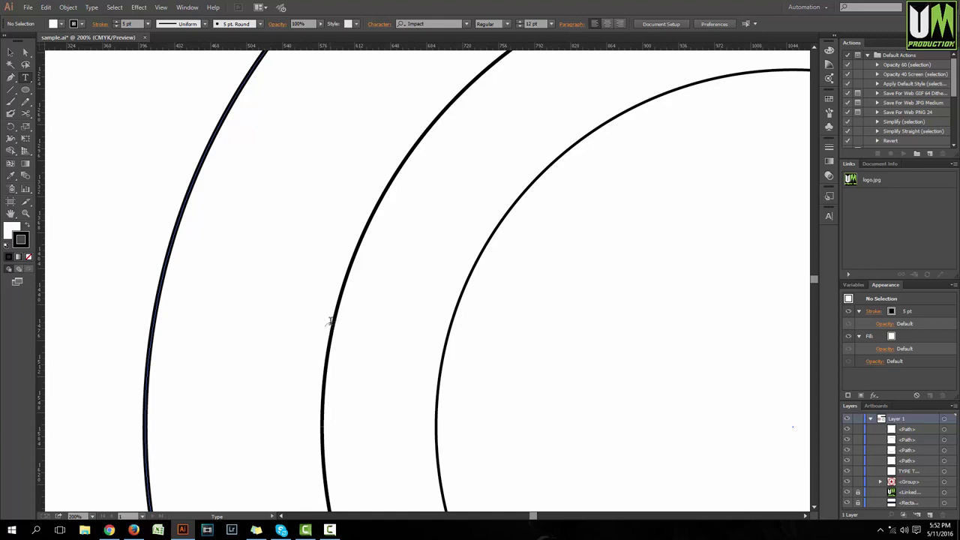
pyautogui.hotkey('ctrl', '-')
pyautogui.scroll(-1, 328, 315)
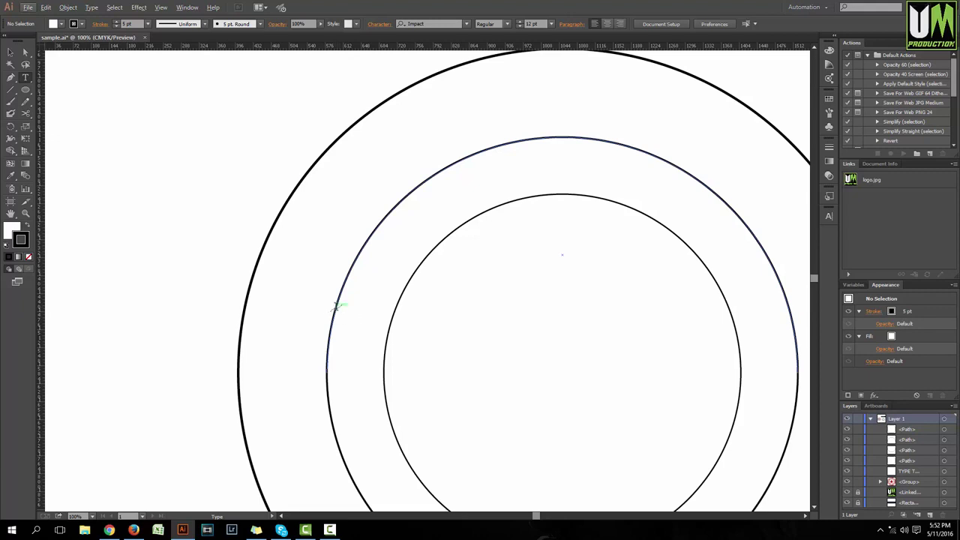
pyautogui.click(334, 306)
# - Enter the text "MAKE TEXT CIRLE" along the upper arc
pyautogui.hotkey('ctrl', '0')
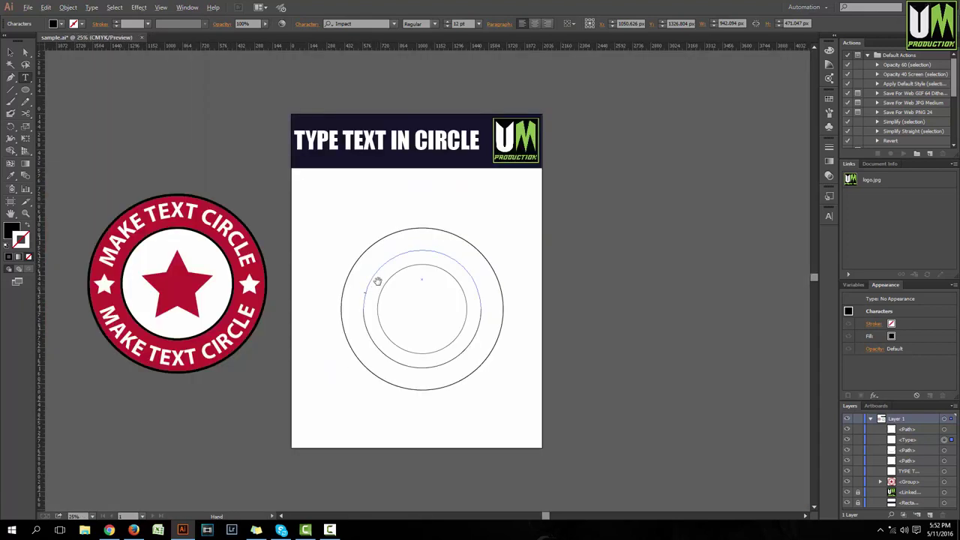
pyautogui.scroll(4, 368, 300)
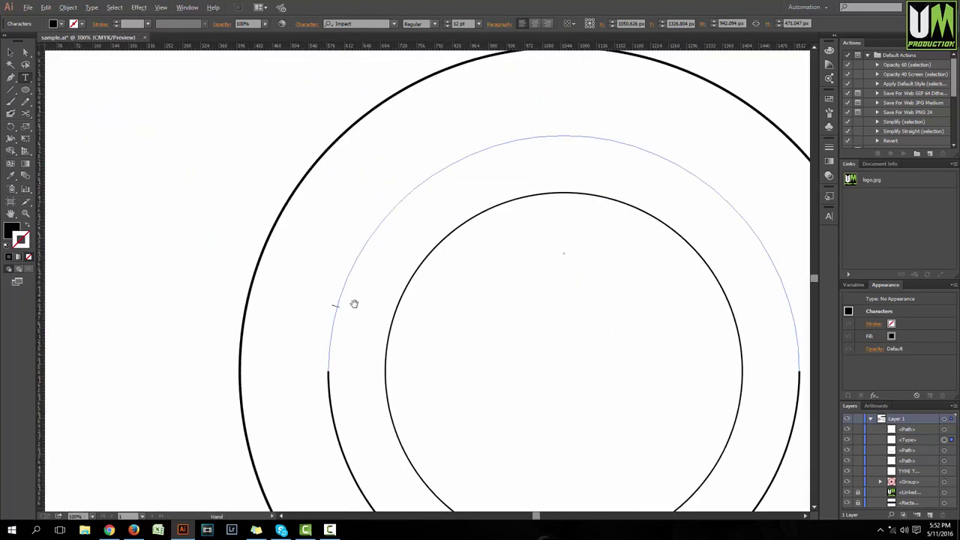
pyautogui.write('m')
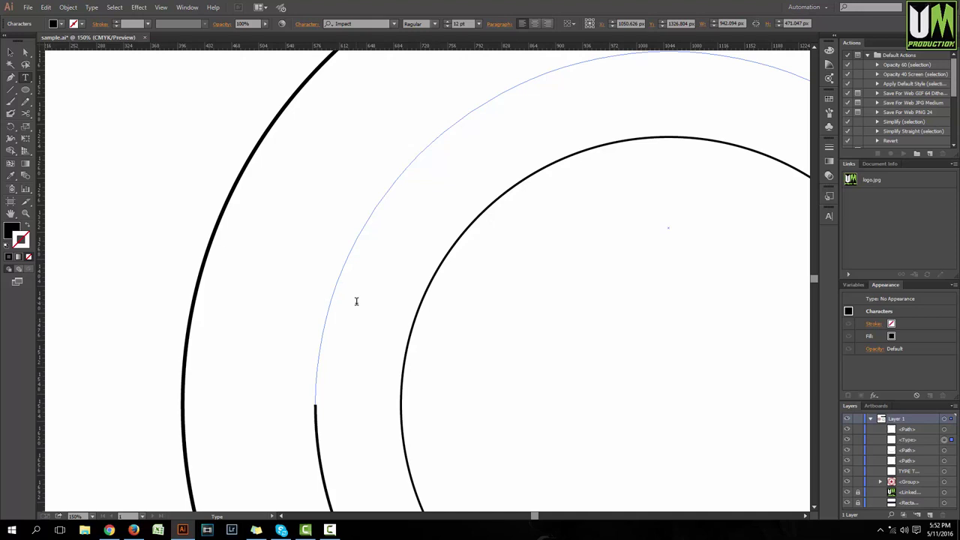
pyautogui.write('MAKE TEXT CIR')
pyautogui.write('LE')
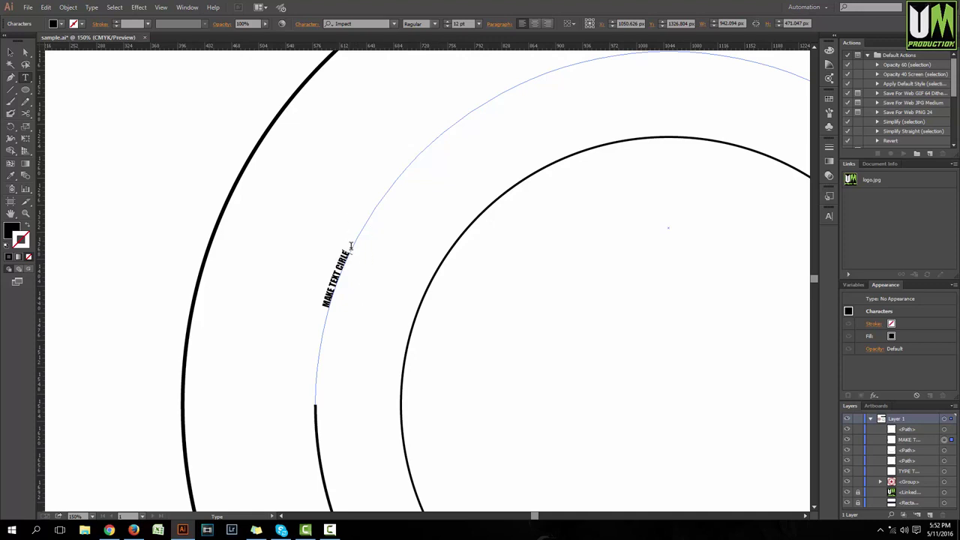
# - Select all the text on the upper arc and open the Character settings
pyautogui.moveTo(349, 249); pyautogui.dragTo(326, 310)
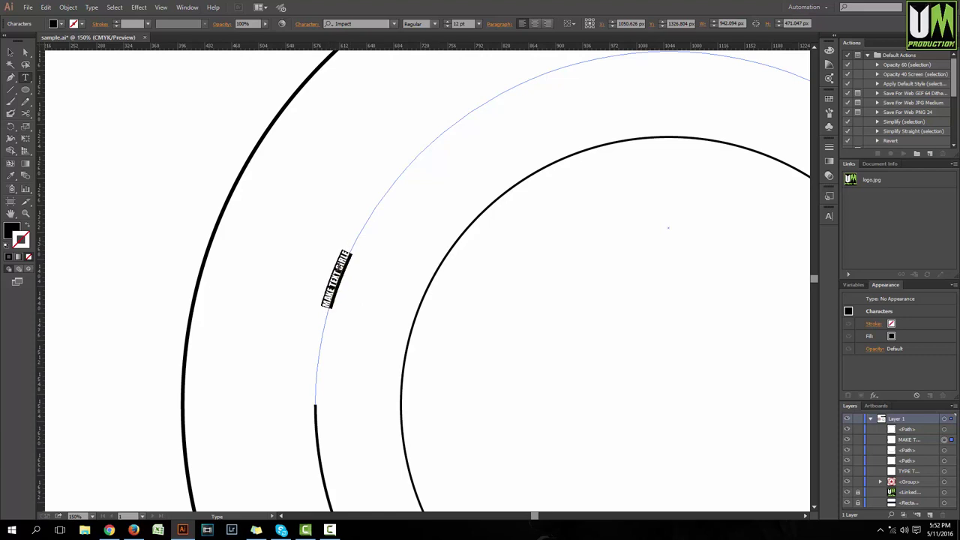
pyautogui.hotkey('ctrl', '-')
pyautogui.hotkey('ctrl', '-')
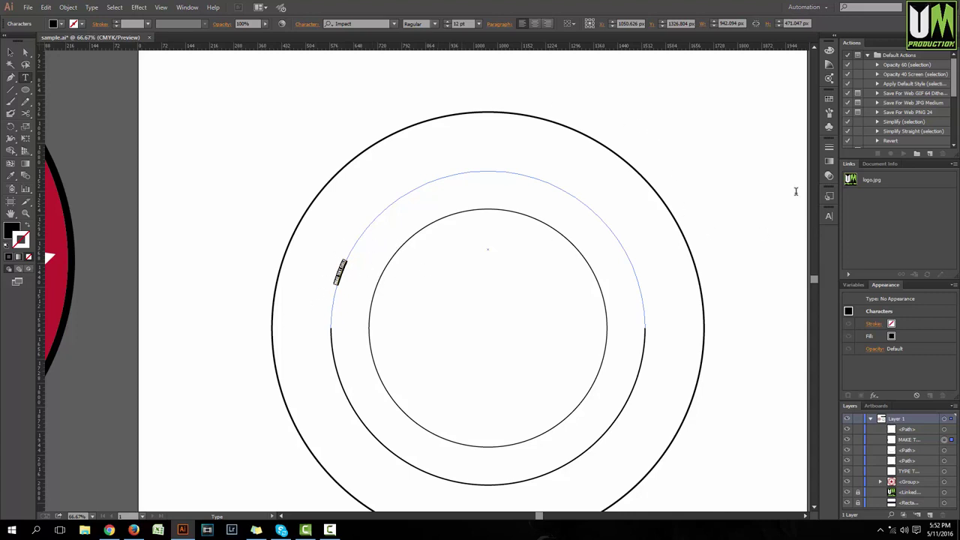
pyautogui.click(349, 249)
pyautogui.moveTo(349, 253); pyautogui.dragTo(326, 292)
pyautogui.click(830, 216)
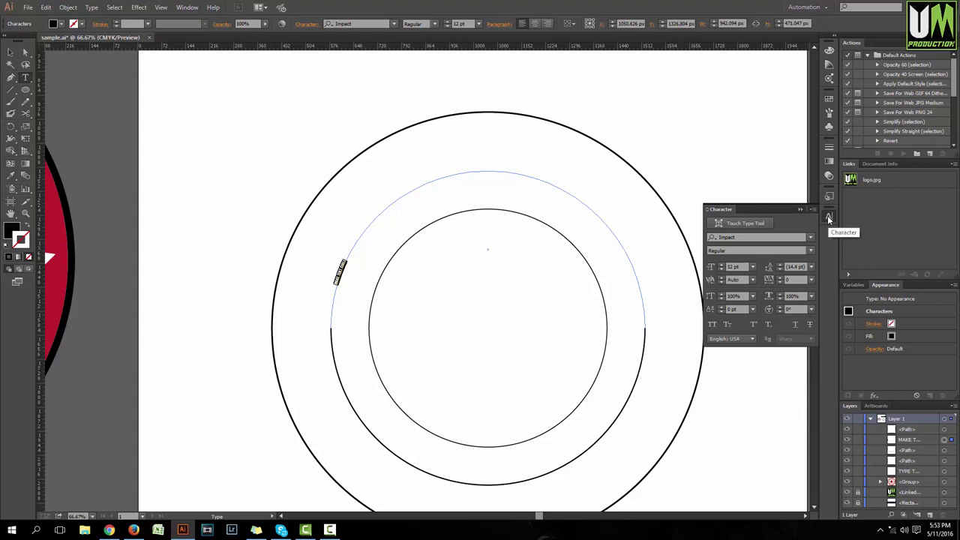
pyautogui.click(829, 218)
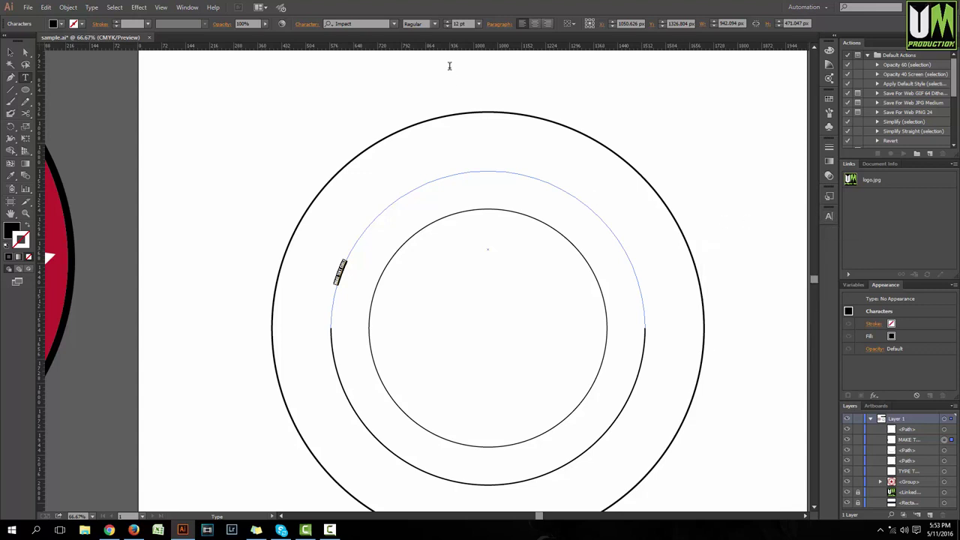
pyautogui.click(189, 8)
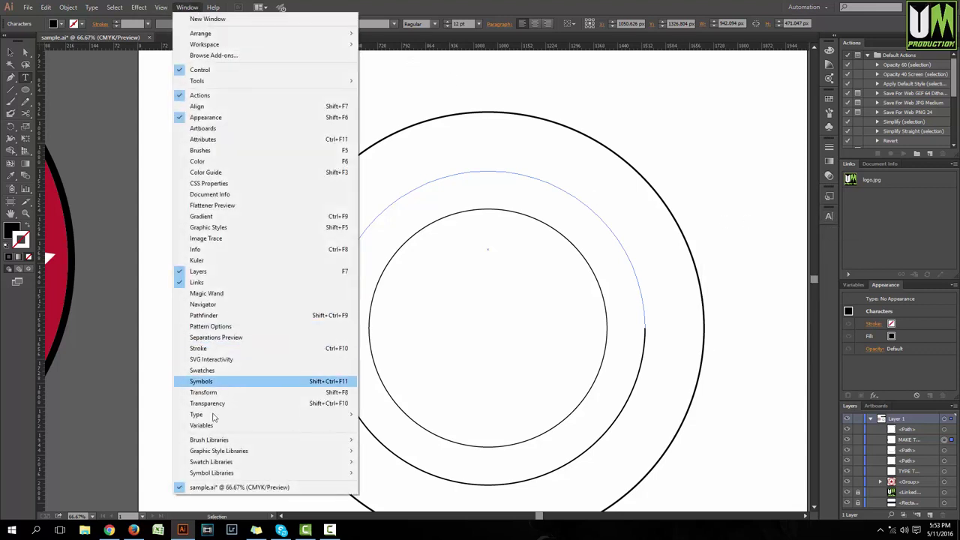
pyautogui.moveTo(196, 417)
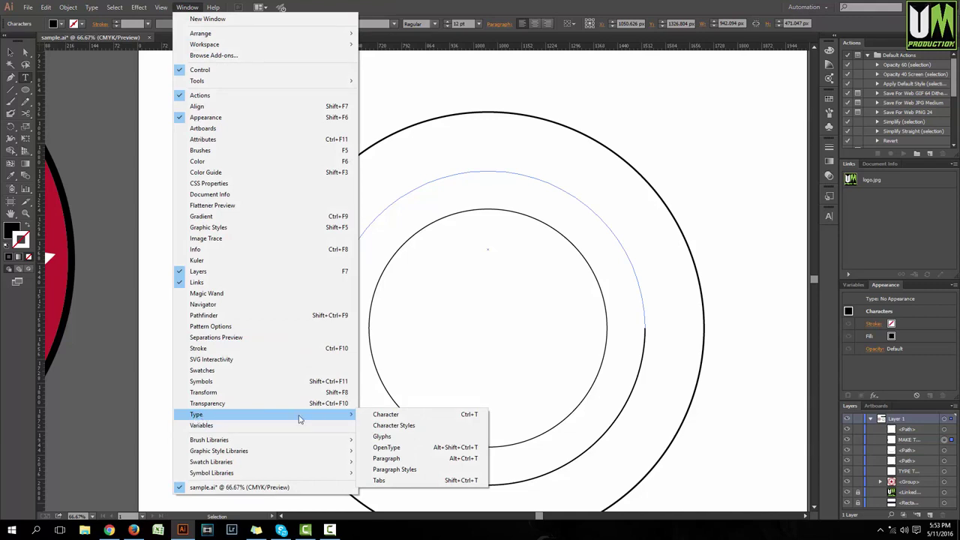
pyautogui.click(375, 417)
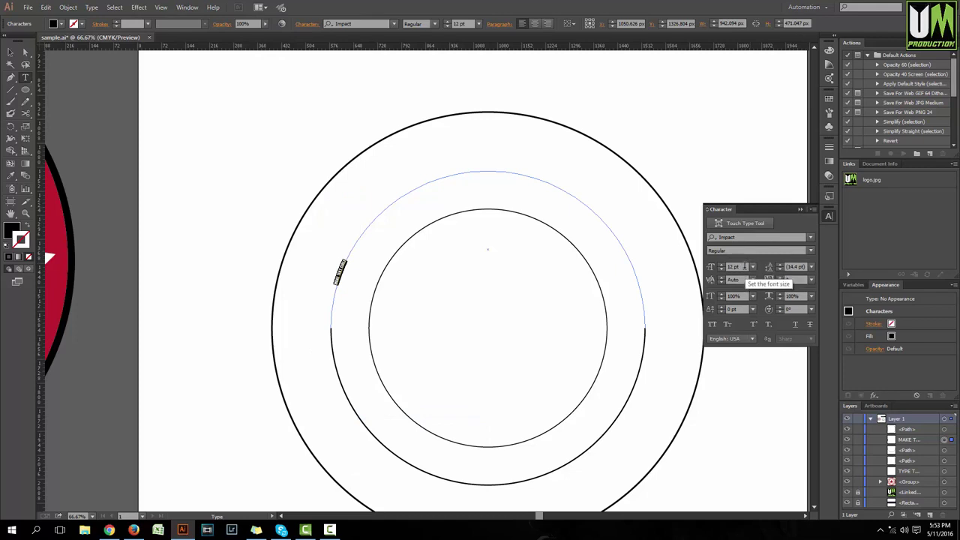
# - Set the arc text's font size to 100 pt
pyautogui.click(745, 267)
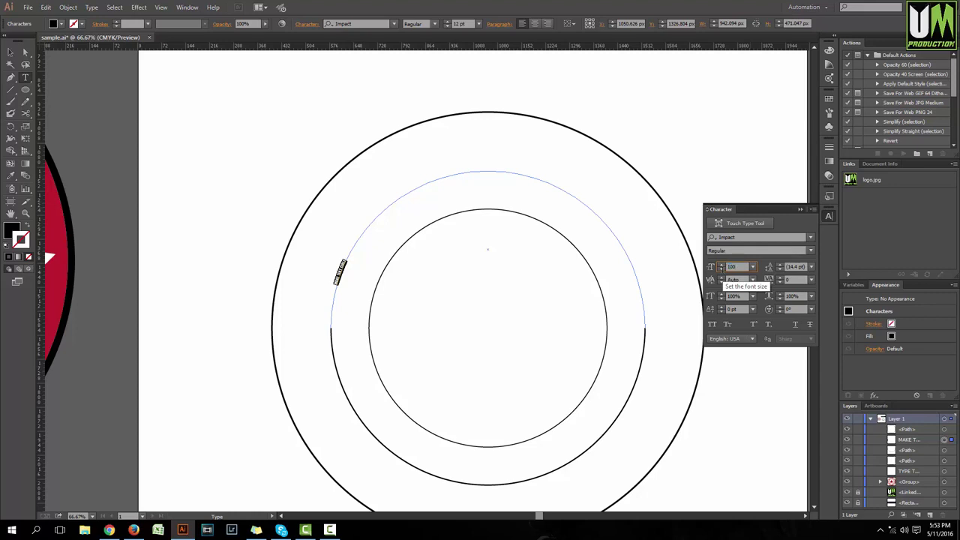
pyautogui.write('100')
pyautogui.press('Return')
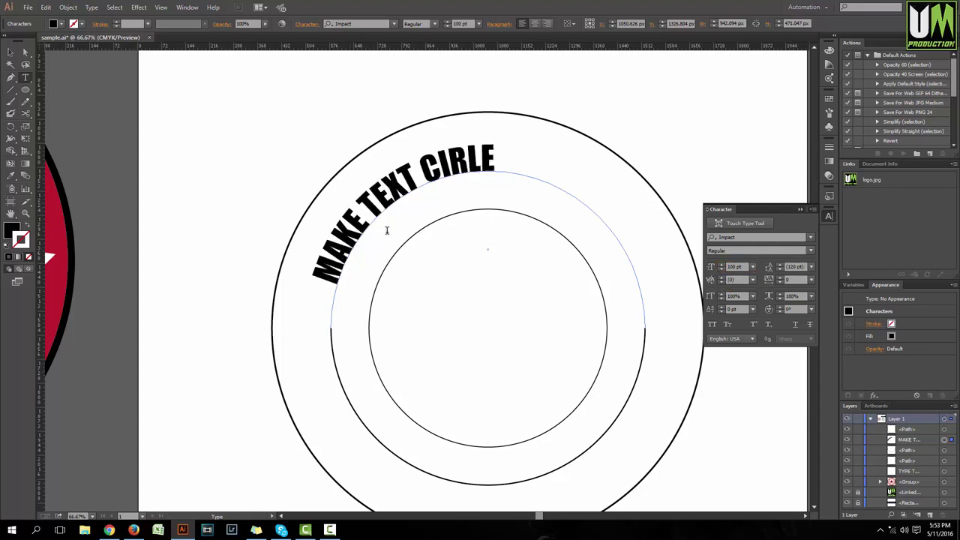
# - Enlarge all of the arc text to a font size of 150 pt
pyautogui.moveTo(500, 156); pyautogui.dragTo(310, 276)
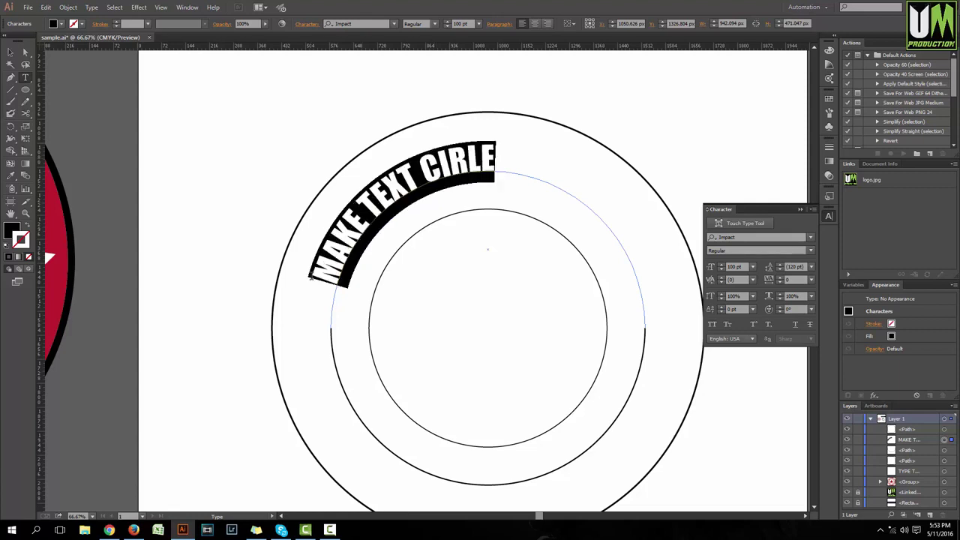
pyautogui.click(753, 267)
pyautogui.click(753, 267)
# - Insert the missing C so the arc text reads "MAKE TEXT CIRCLE", and collapse the Character settings
pyautogui.click(533, 166)
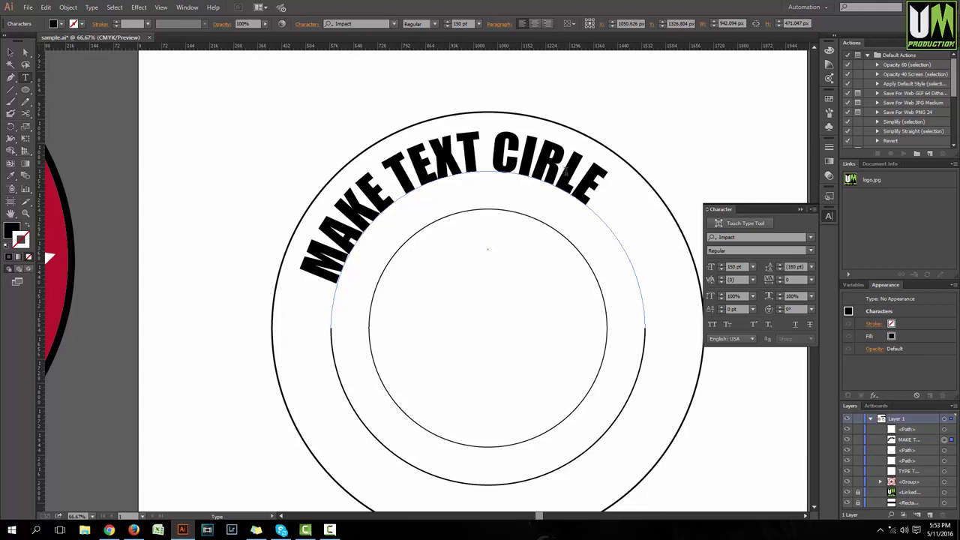
pyautogui.write('C')
pyautogui.press('BackSpace')
pyautogui.write('C')
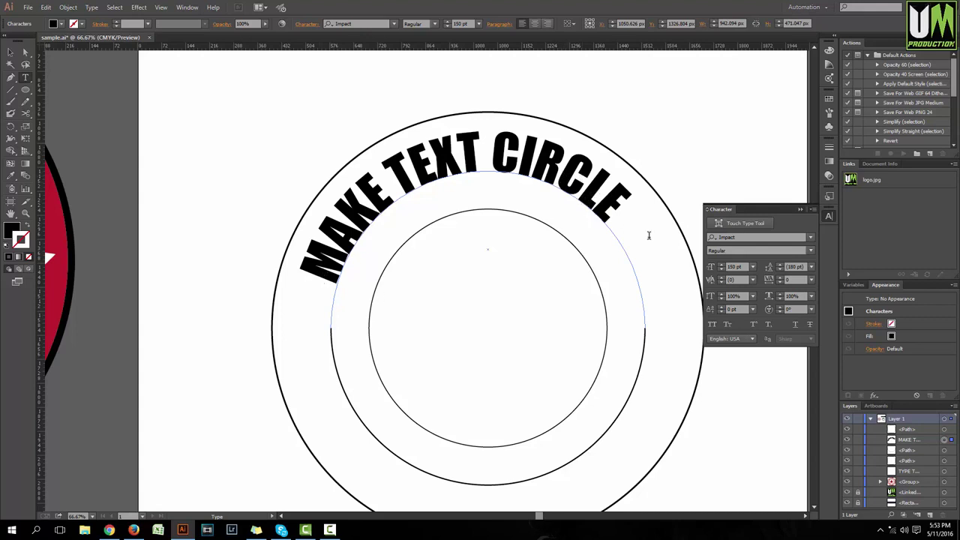
pyautogui.press('Escape')
pyautogui.click(801, 210)
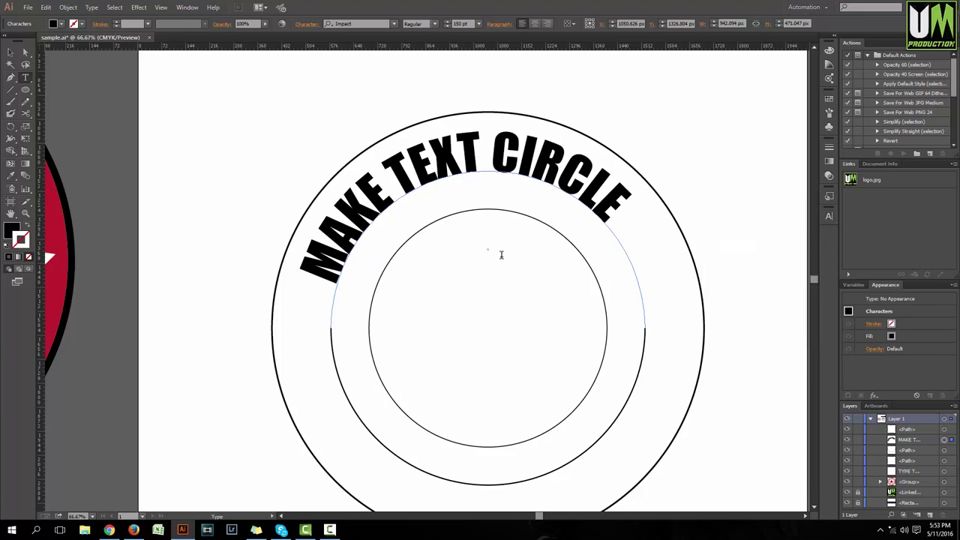
# - Compare the arc text with the sample badge and select it as an object with the Selection tool
pyautogui.scroll(-5, 501, 255)
pyautogui.scroll(2, 525, 258)
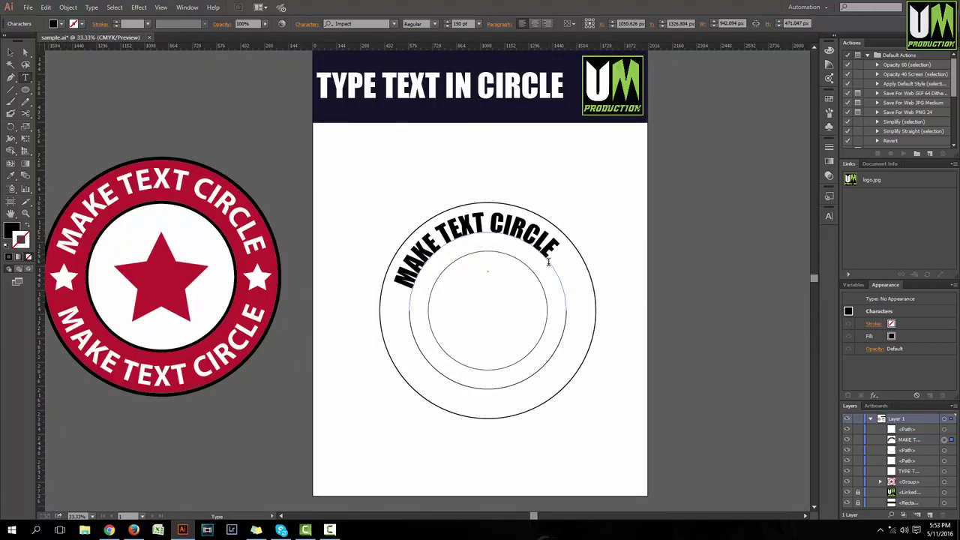
pyautogui.scroll(1, 542, 262)
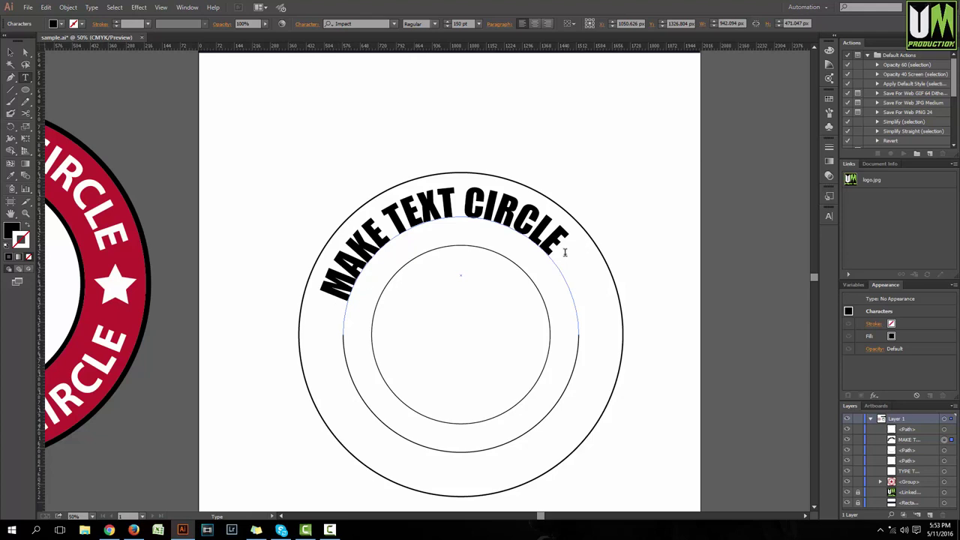
pyautogui.click(10, 51)
pyautogui.click(355, 213)
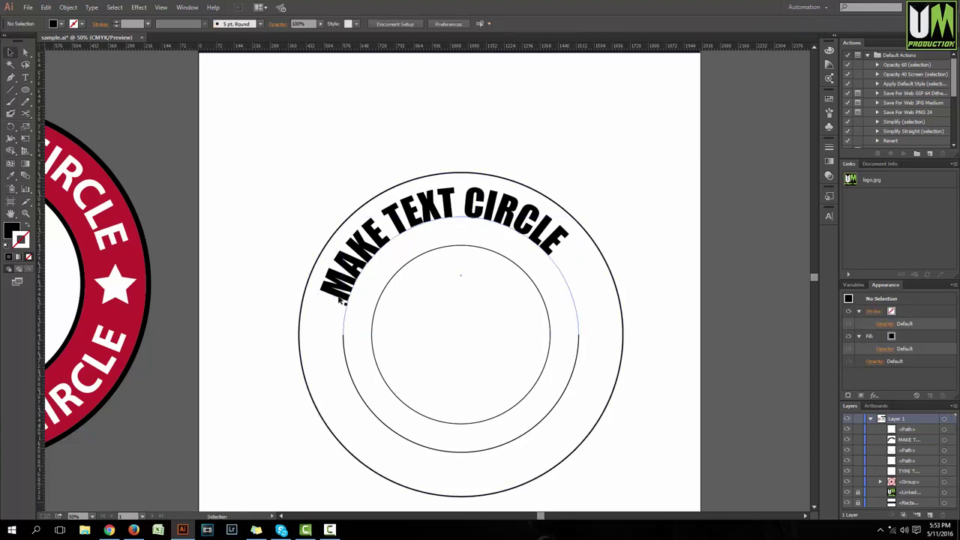
pyautogui.click(459, 225)
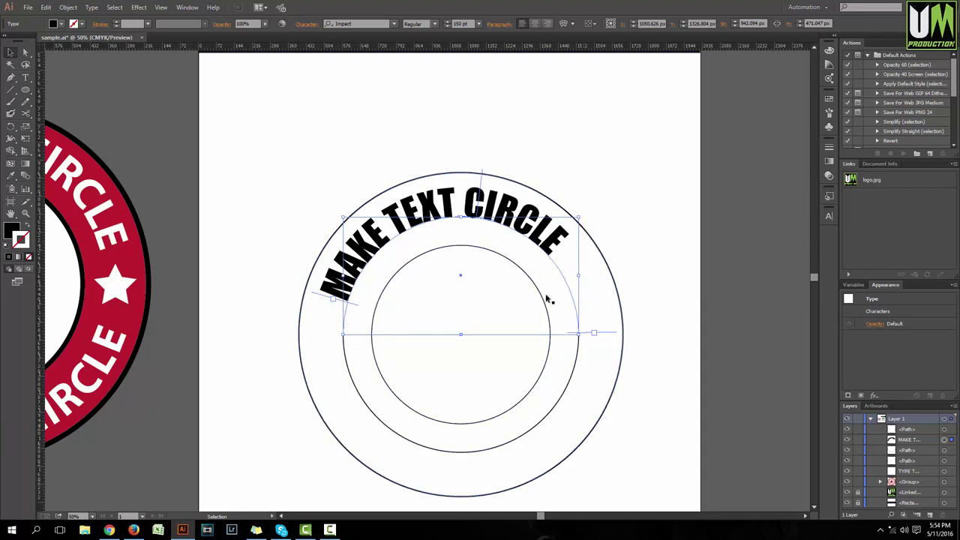
# - Shift the arc text's start bracket further along the path to centre MAKE TEXT CIRCLE on the upper arc
pyautogui.scroll(1, 353, 309)
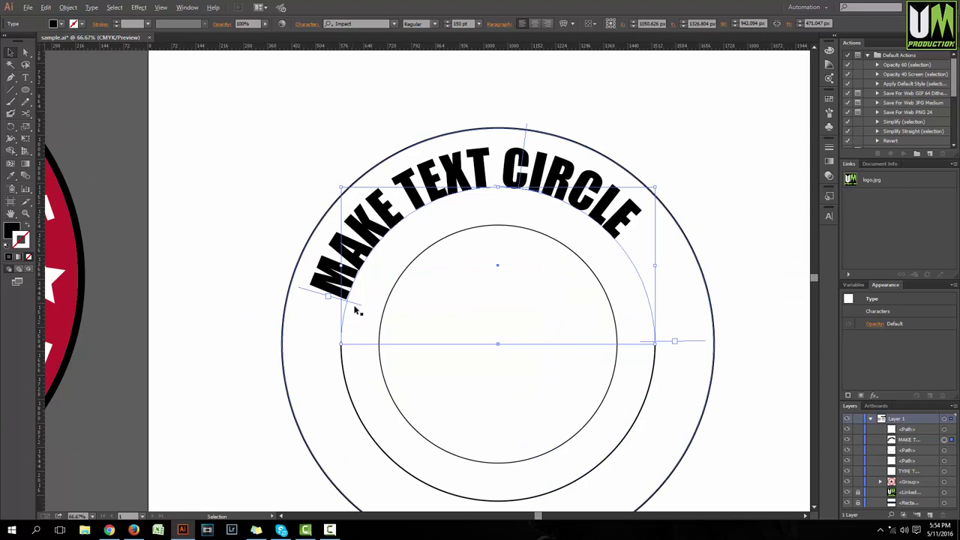
pyautogui.click(216, 273)
pyautogui.click(361, 250)
pyautogui.scroll(4, 328, 298)
pyautogui.scroll(-4, 328, 317)
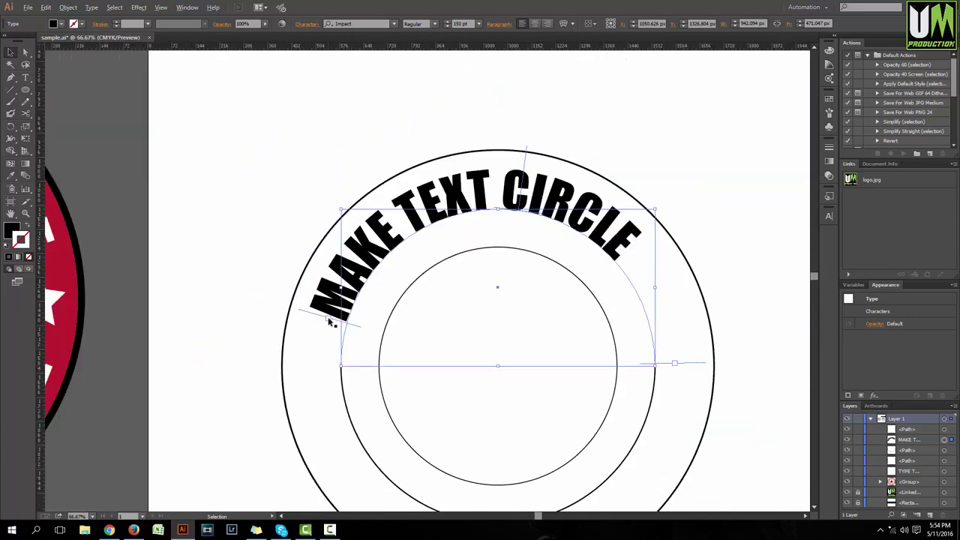
pyautogui.scroll(2, 337, 322)
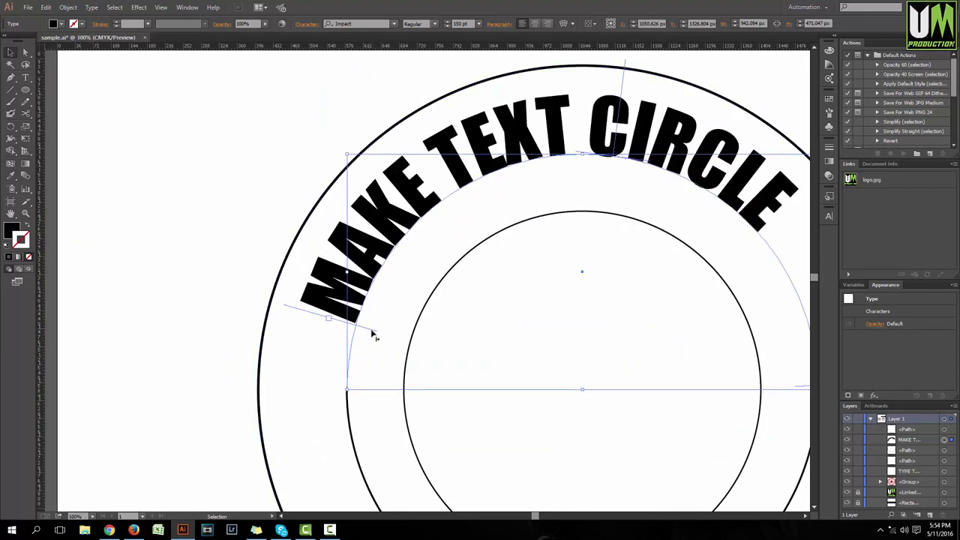
pyautogui.scroll(-2, 371, 334)
pyautogui.scroll(2, 372, 334)
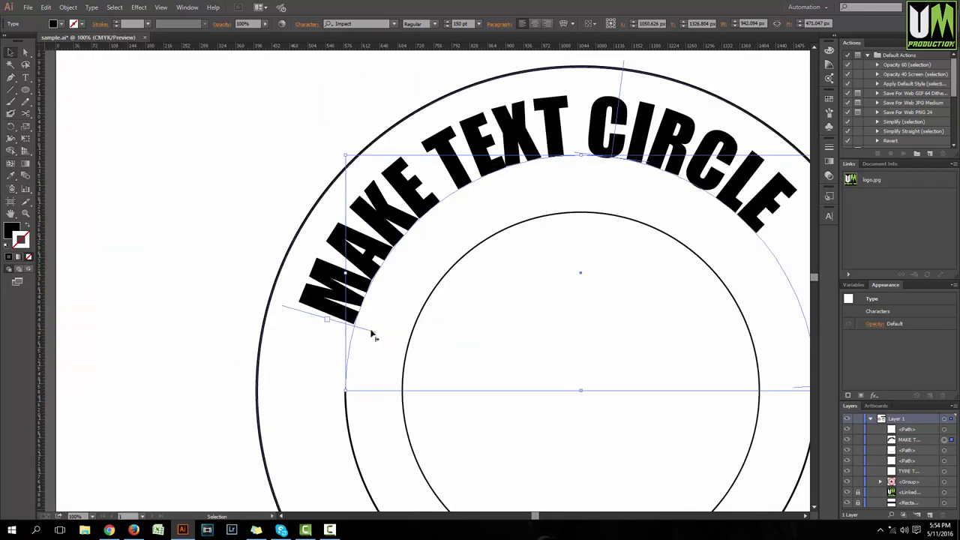
pyautogui.moveTo(372, 334); pyautogui.dragTo(395, 297)
pyautogui.hotkey('ctrl', '-')
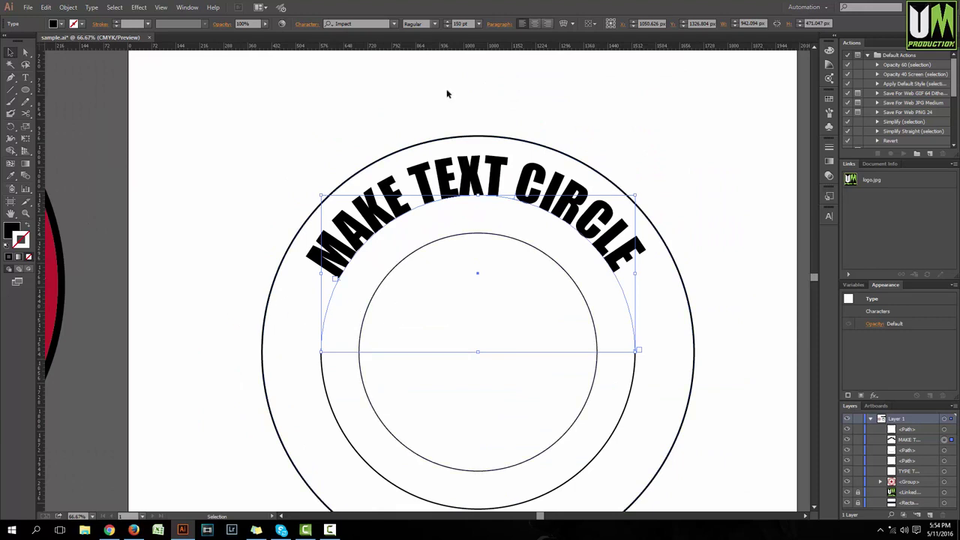
pyautogui.scroll(1, 339, 283)
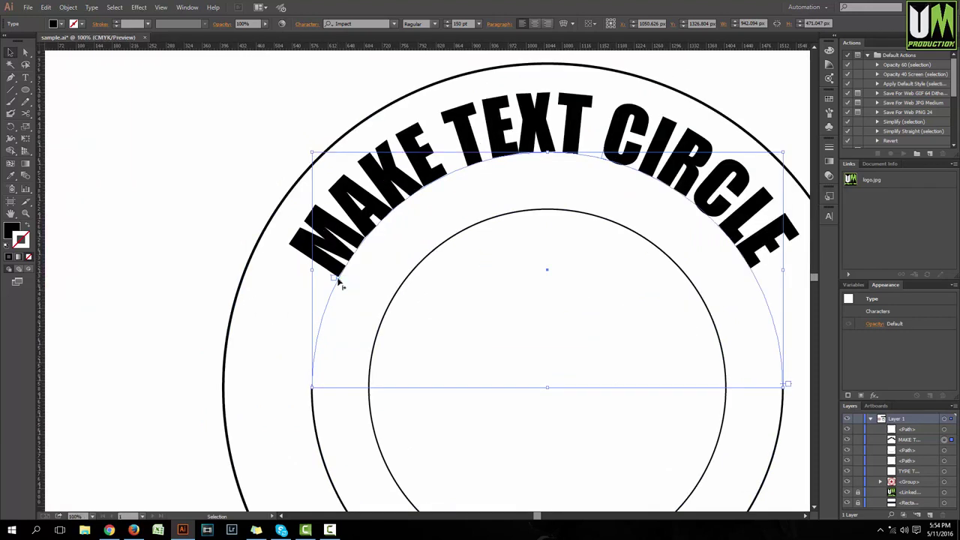
# - Fine-tune the centring of the upper arc text by nudging its start bracket slightly further along the path, and deselect it
pyautogui.moveTo(339, 280); pyautogui.dragTo(345, 280)
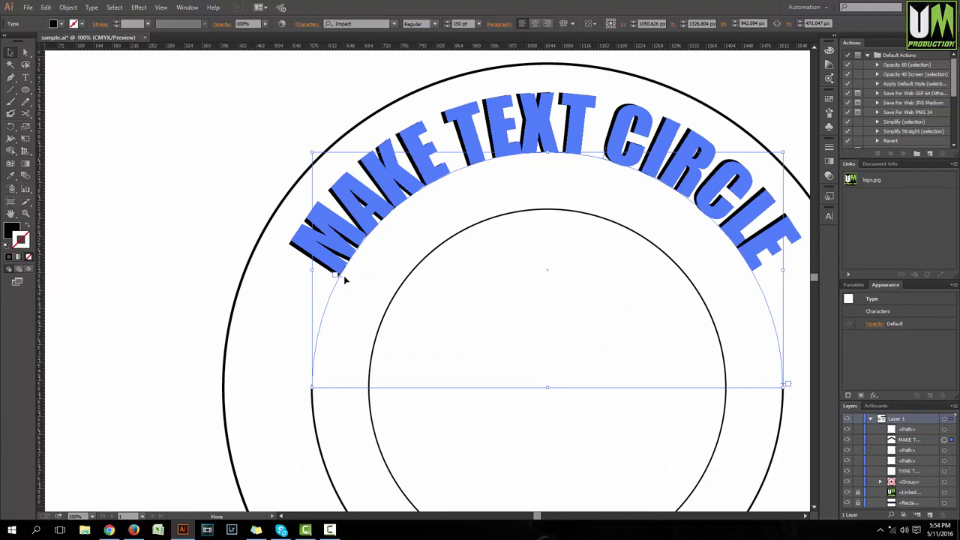
pyautogui.moveTo(344, 277); pyautogui.dragTo(338, 272)
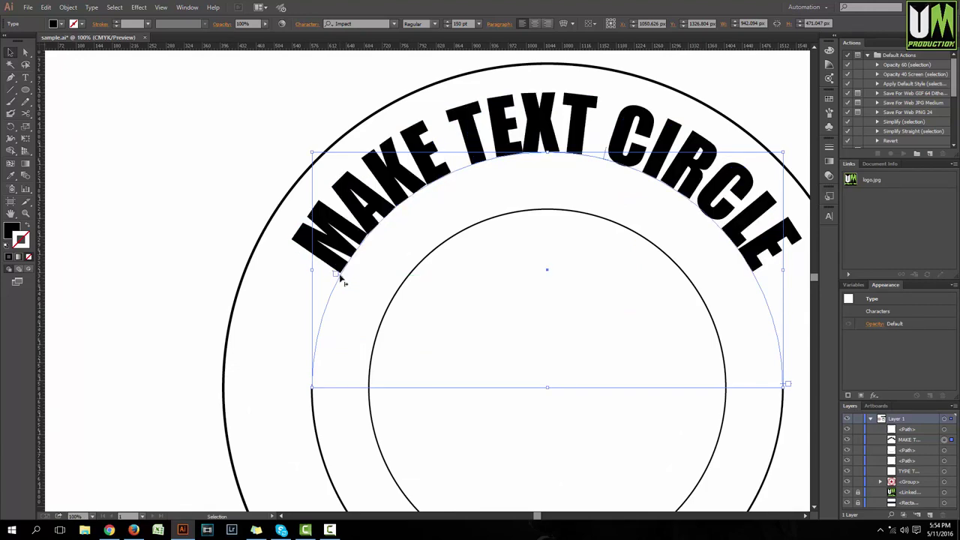
pyautogui.scroll(-2, 338, 273)
pyautogui.click(692, 236)
pyautogui.scroll(-2, 525, 218)
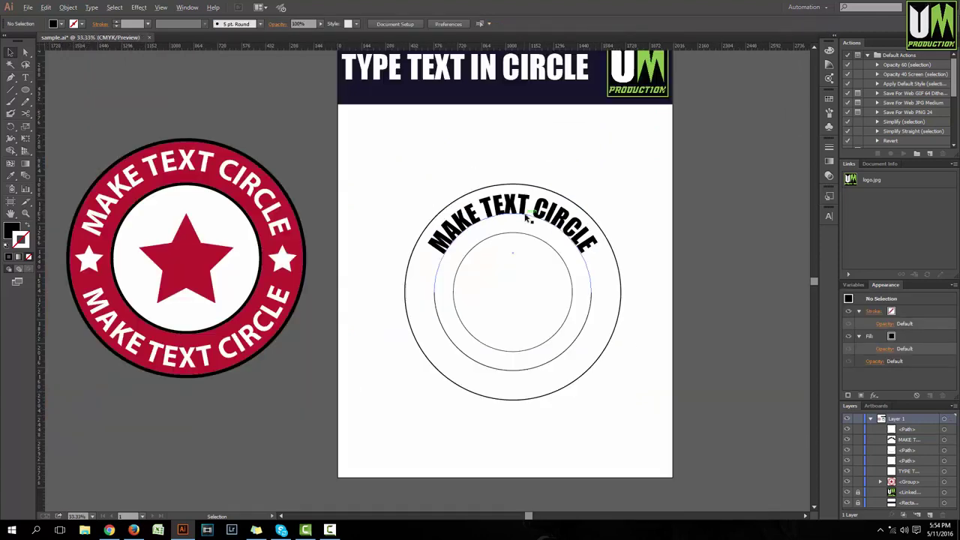
pyautogui.scroll(1, 611, 270)
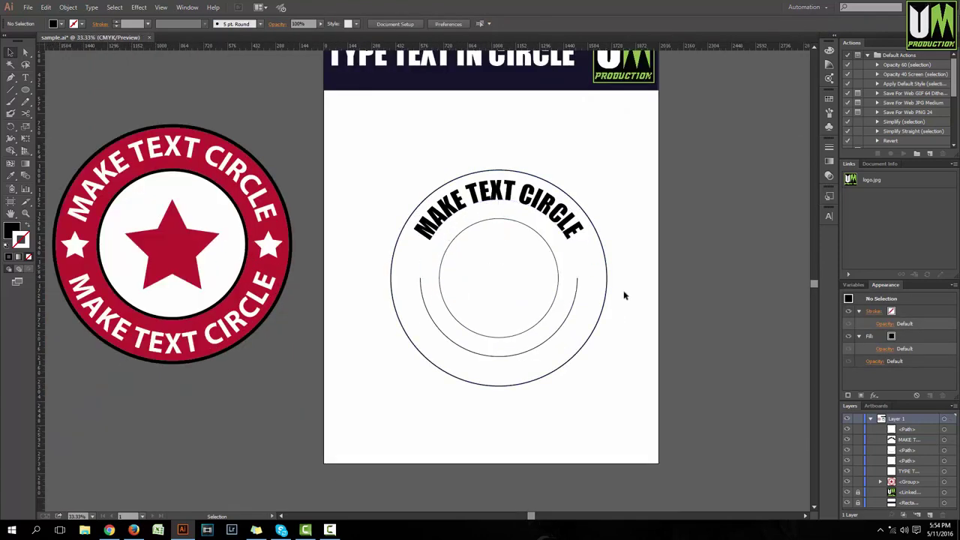
pyautogui.scroll(1, 624, 294)
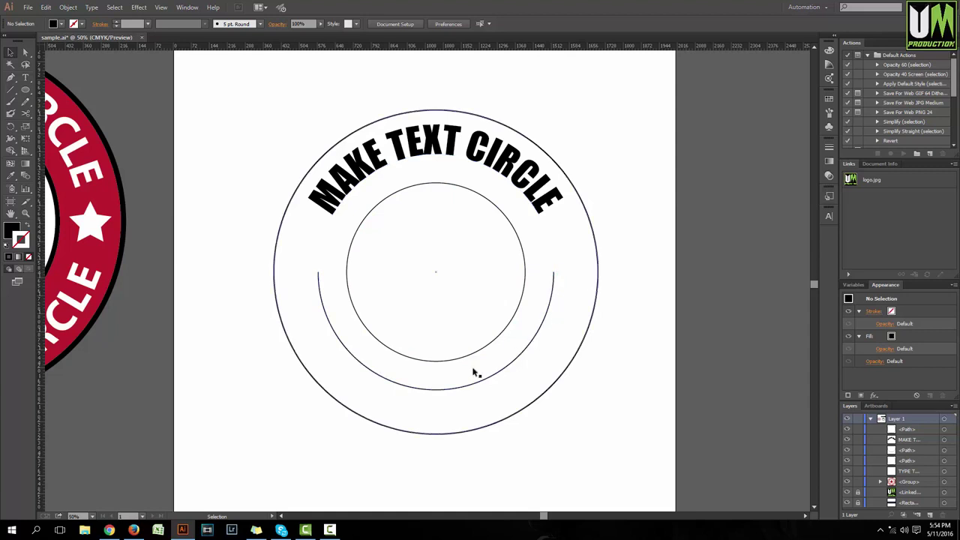
# - Copy the upper MAKE TEXT CIRCLE text and paste it as type on a path along the lower arc
pyautogui.click(25, 77)
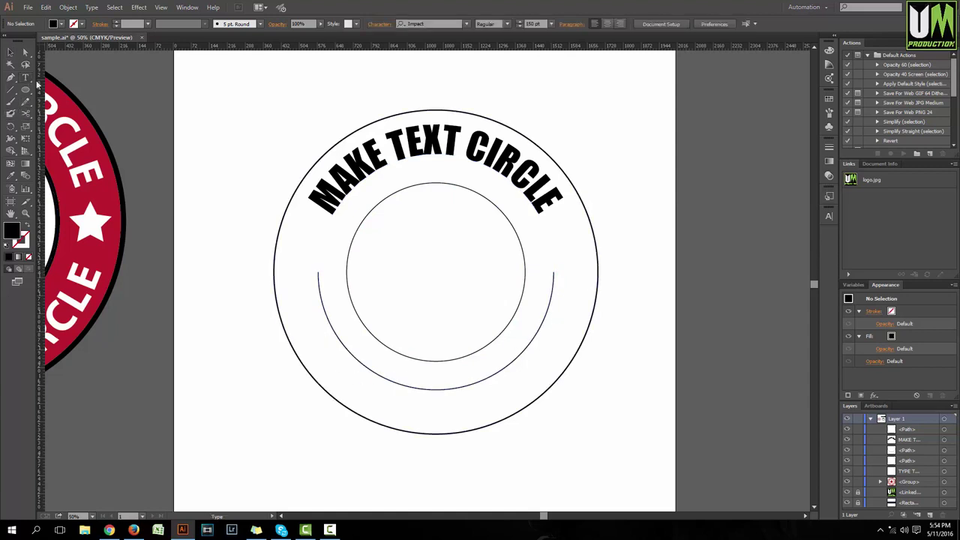
pyautogui.moveTo(553, 200); pyautogui.dragTo(305, 200)
pyautogui.hotkey('ctrl', 'c')
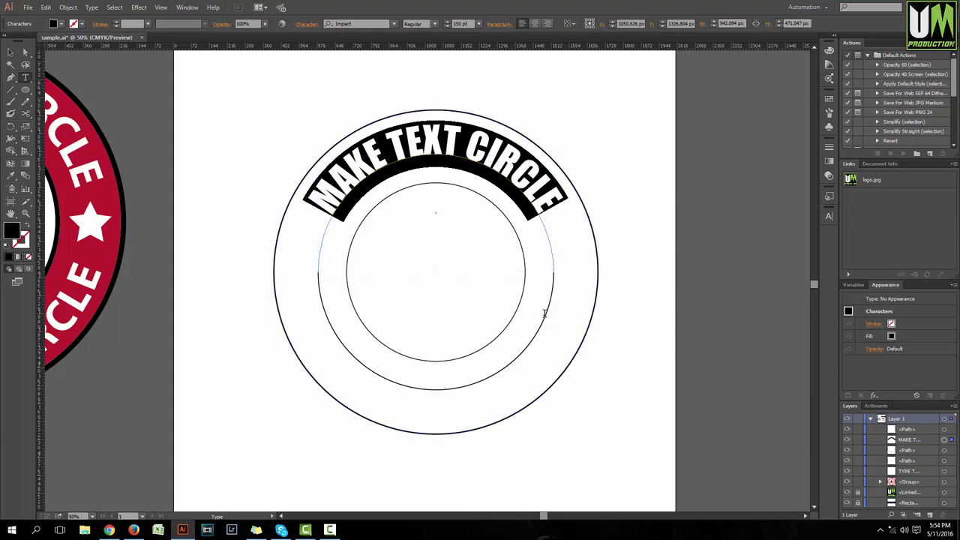
pyautogui.press('Escape')
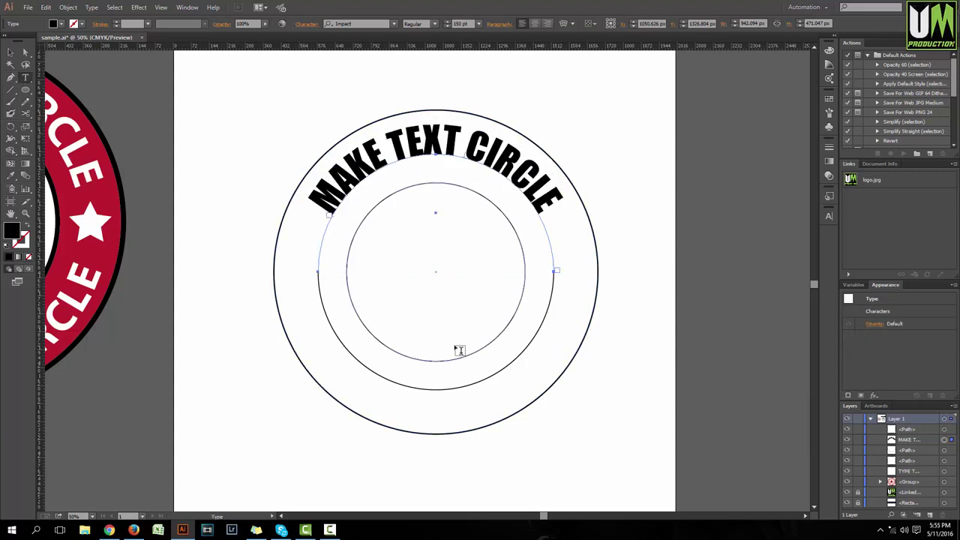
pyautogui.click(553, 288)
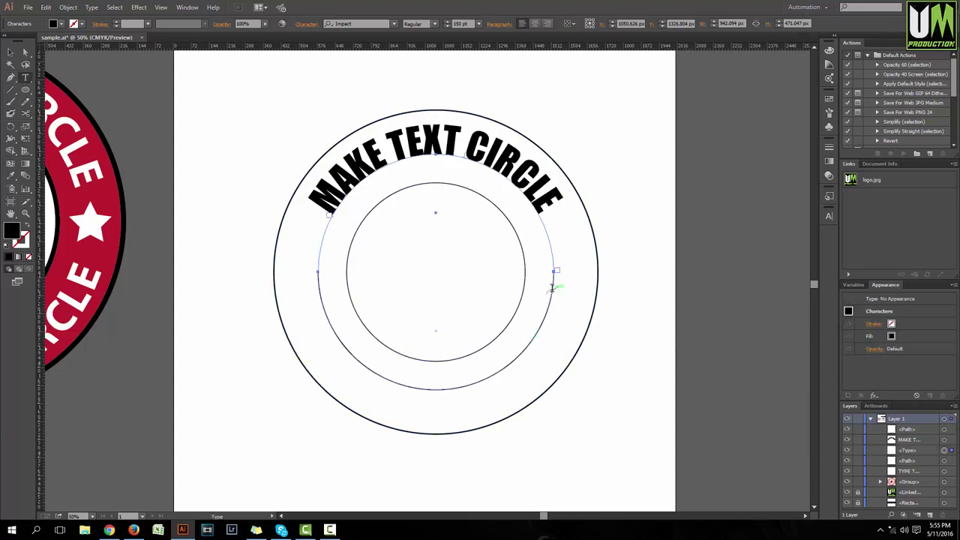
pyautogui.hotkey('ctrl', 'v')
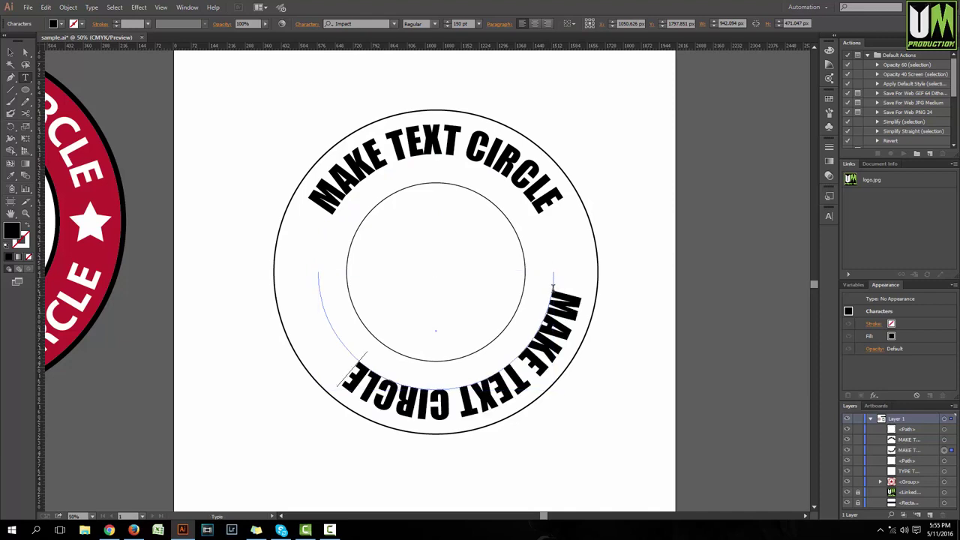
pyautogui.click(10, 53)
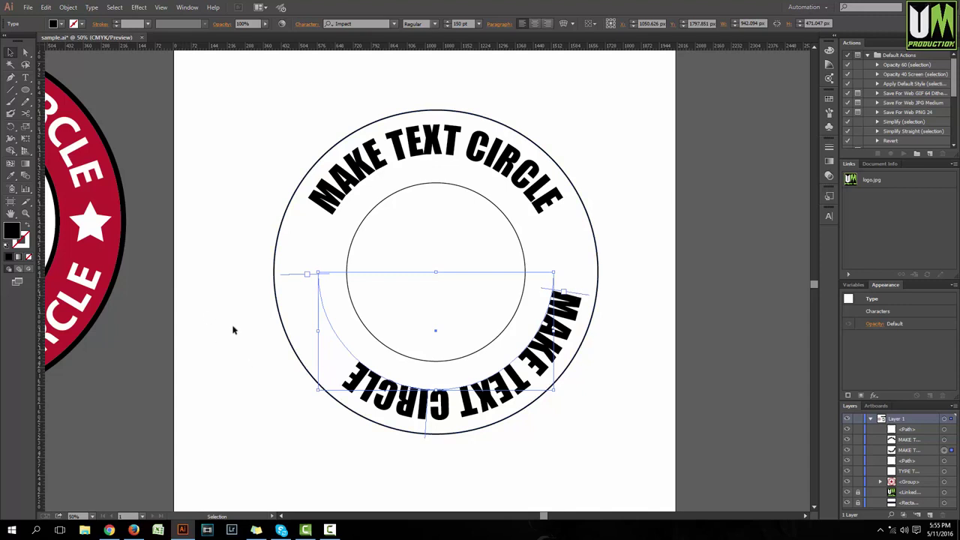
pyautogui.click(699, 280)
# - Flip the lower arc text to the inner side of its path in Type on a Path Options, with Preview on
pyautogui.click(564, 307)
pyautogui.click(77, 8)
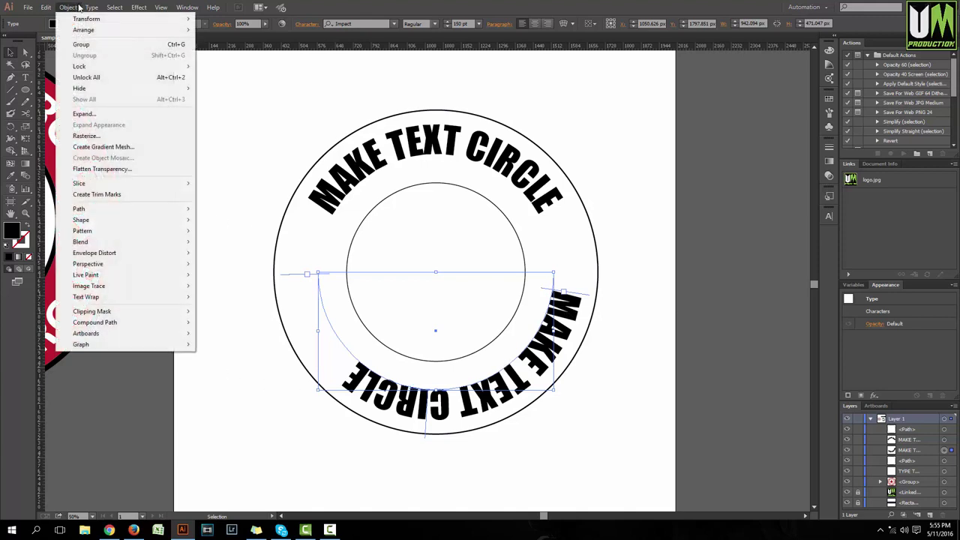
pyautogui.moveTo(90, 7)
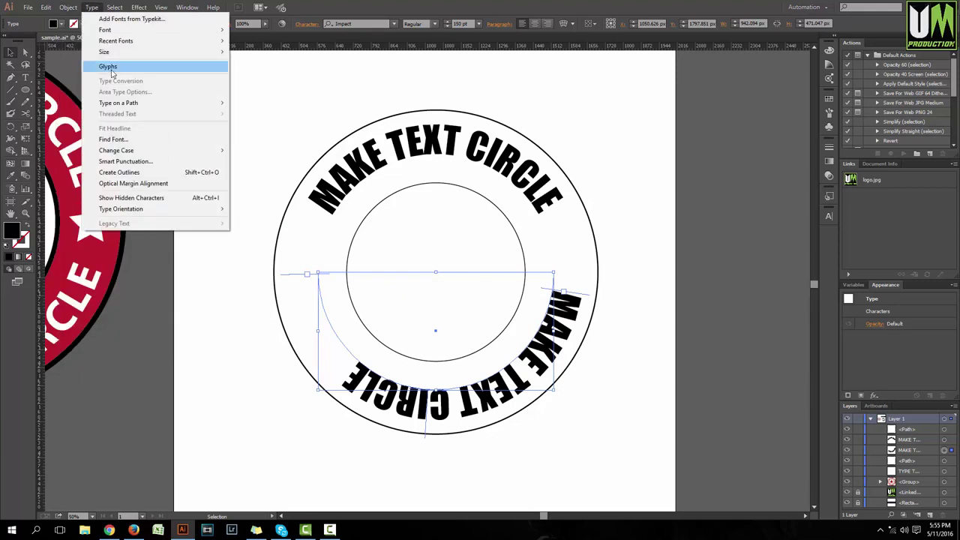
pyautogui.moveTo(222, 103)
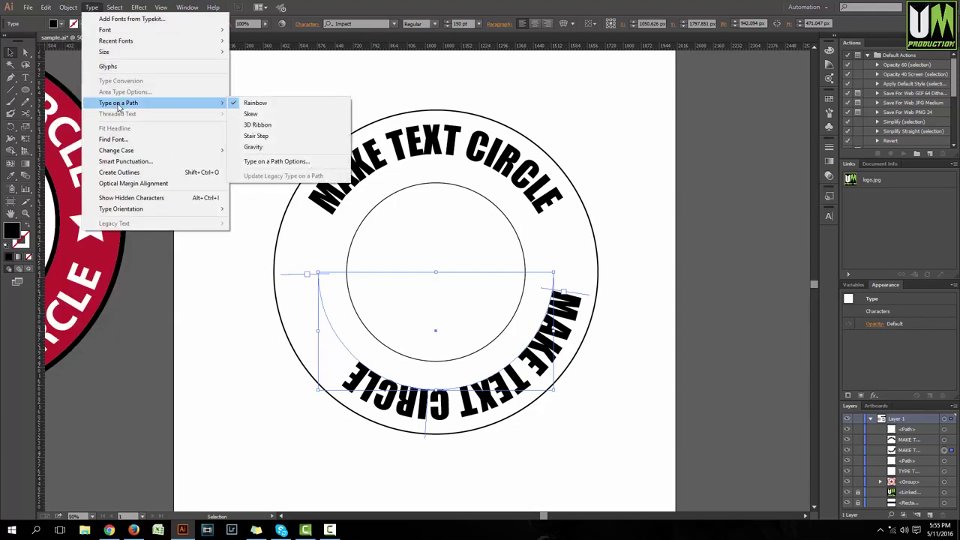
pyautogui.click(270, 163)
pyautogui.moveTo(254, 166); pyautogui.dragTo(195, 126)
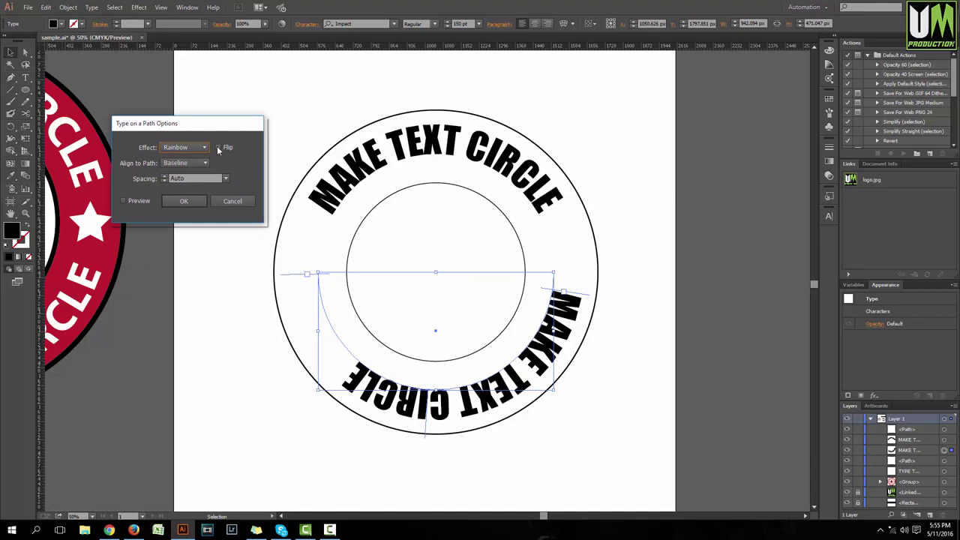
pyautogui.click(219, 148)
pyautogui.click(123, 202)
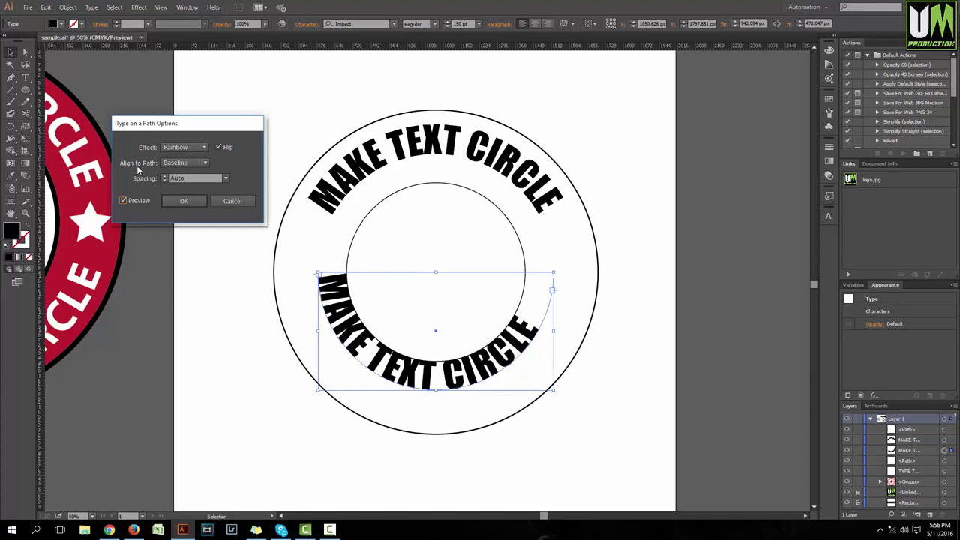
# - Try the Ascender, Descender and Center path alignments on the flipped lower text
pyautogui.click(196, 163)
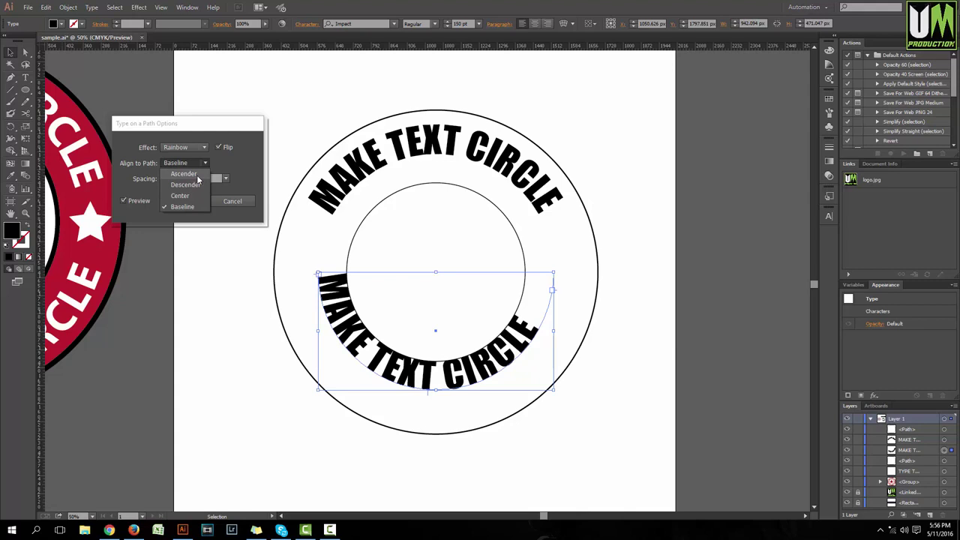
pyautogui.click(197, 174)
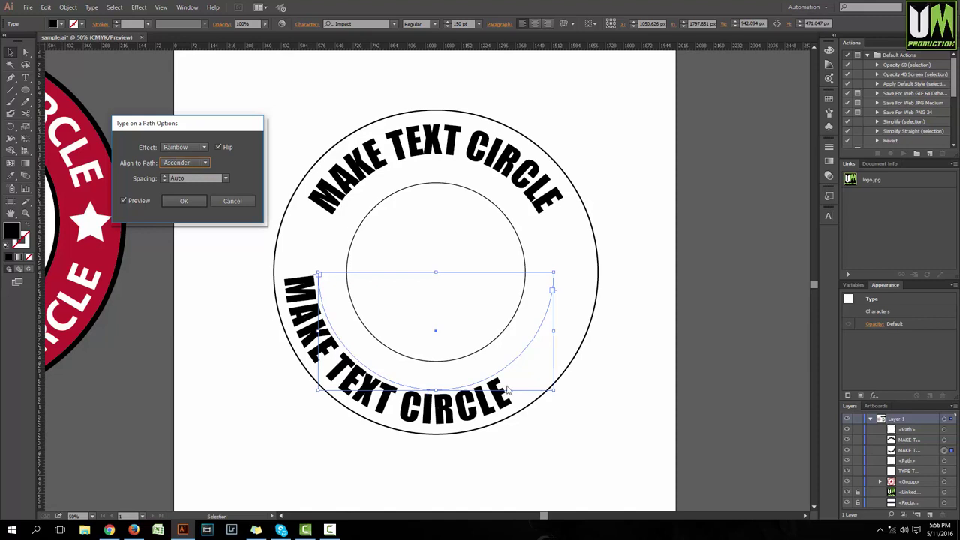
pyautogui.click(184, 163)
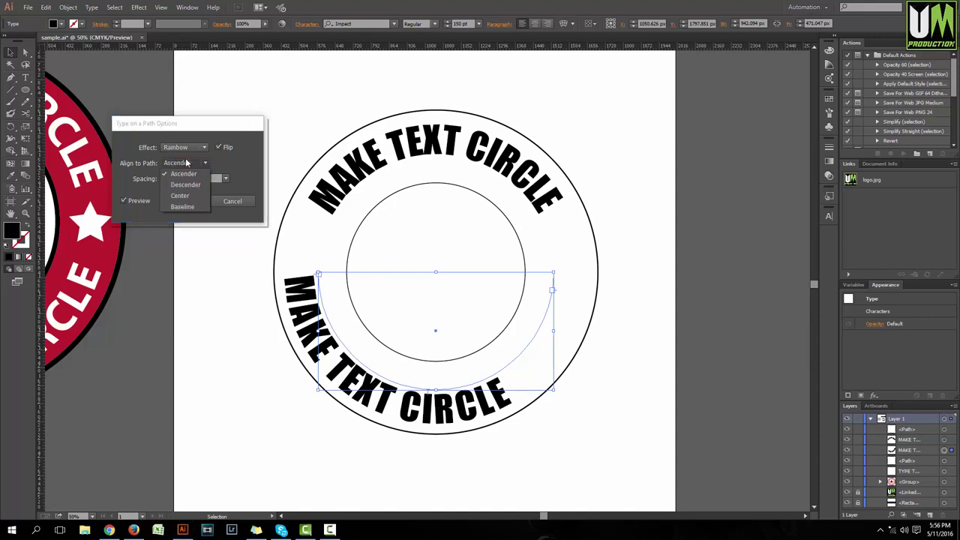
pyautogui.click(192, 185)
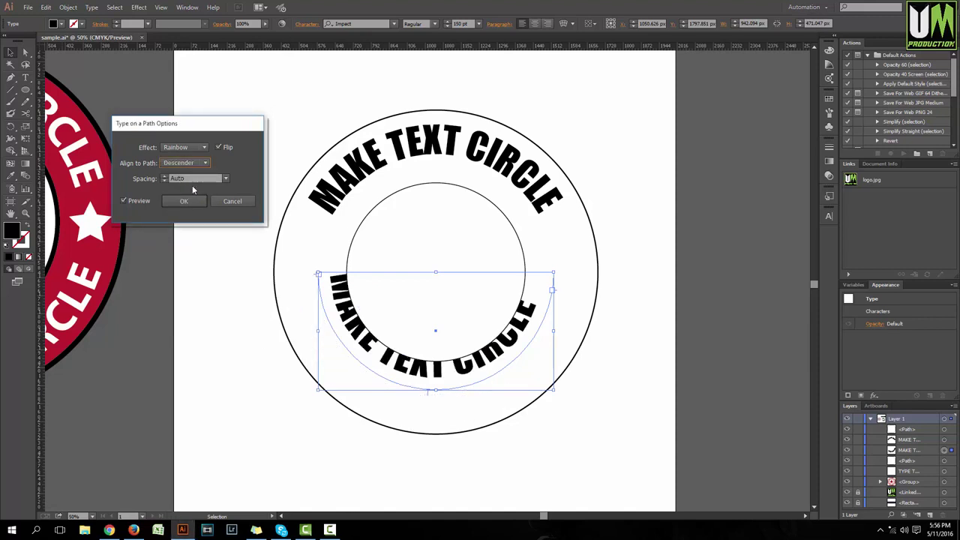
pyautogui.click(180, 162)
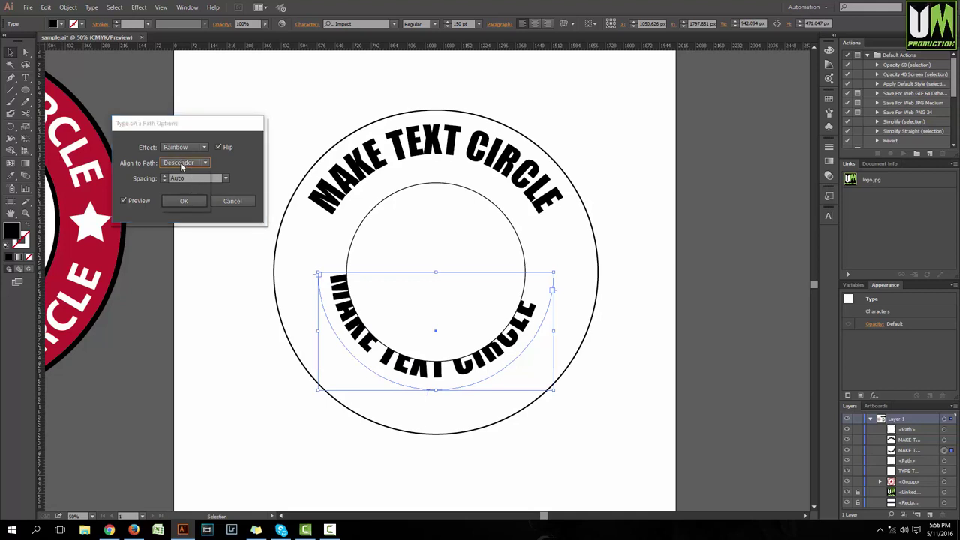
pyautogui.click(190, 201)
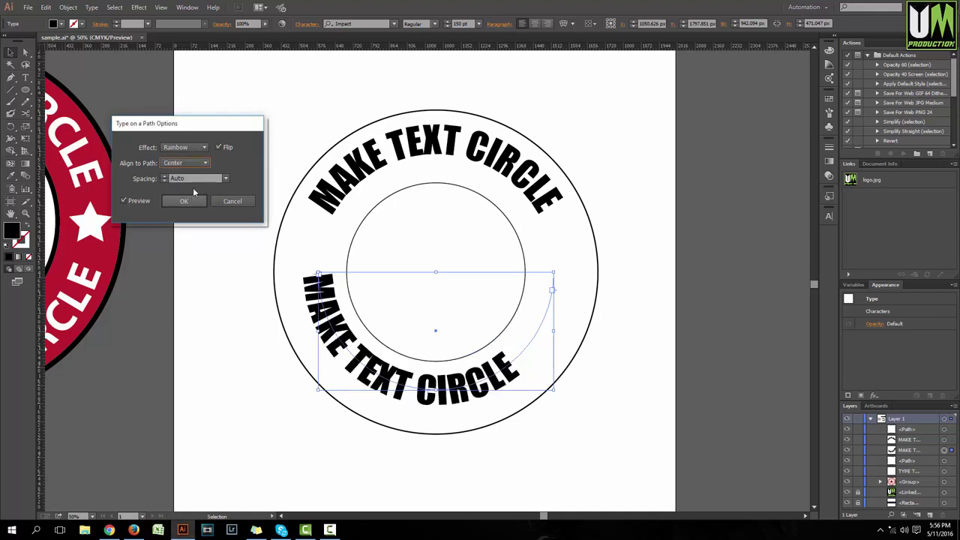
# - Set the flipped lower text's Align to Path to Ascender, apply the options and deselect the text
pyautogui.click(193, 163)
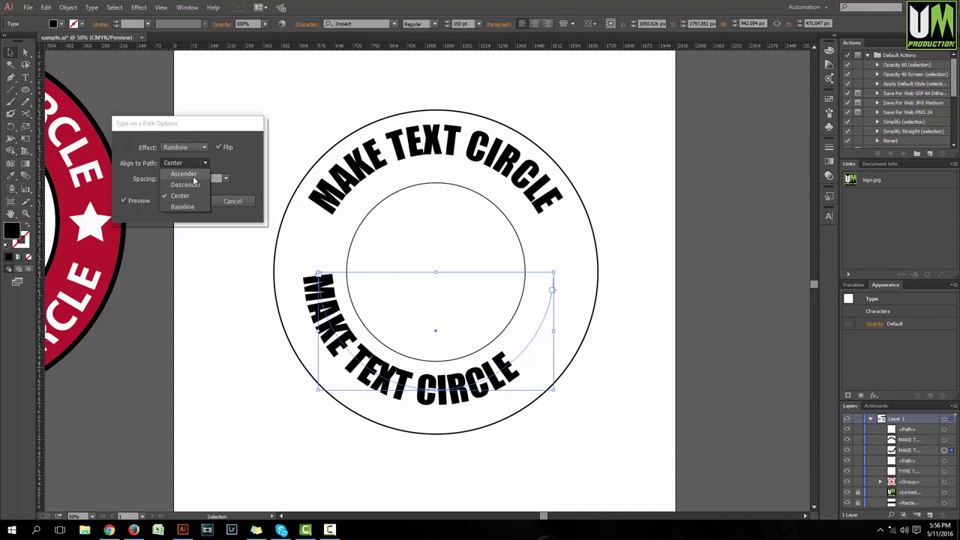
pyautogui.click(193, 175)
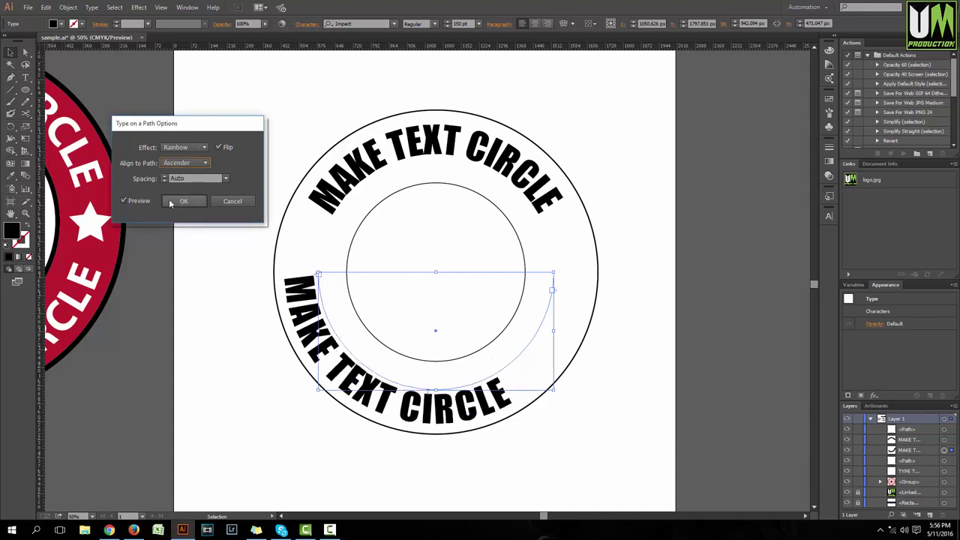
pyautogui.click(189, 202)
pyautogui.click(647, 418)
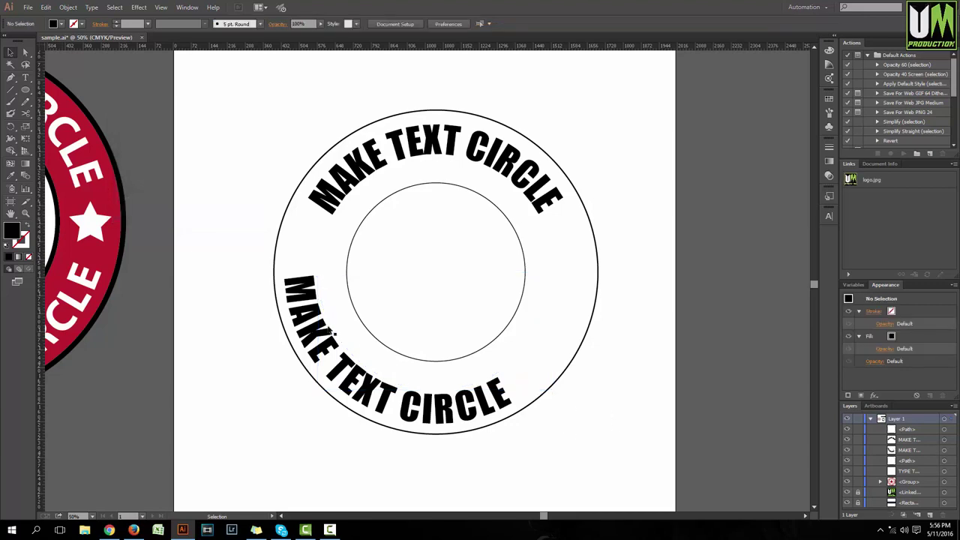
# - Shift the lower arc text's start bracket along the path to centre MAKE TEXT CIRCLE at the bottom of the badge
pyautogui.click(324, 278)
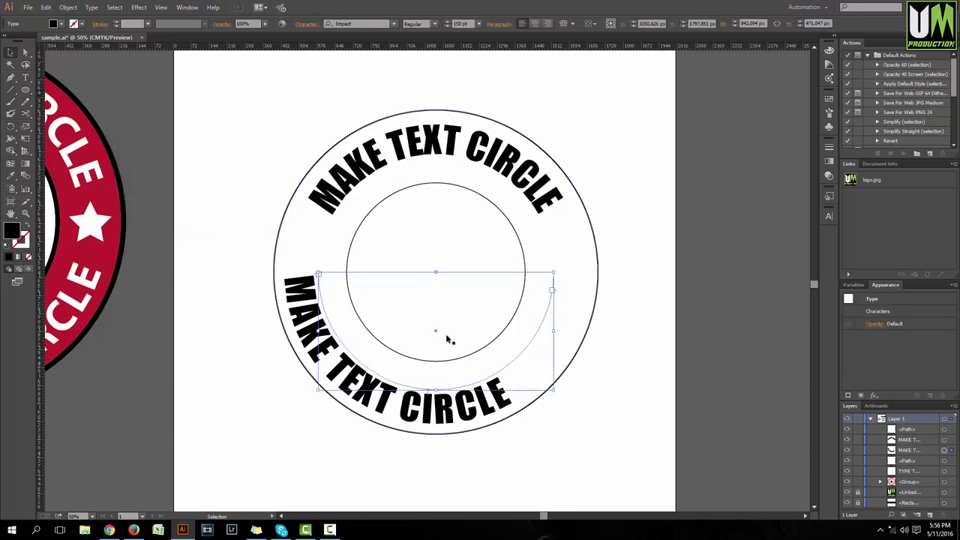
pyautogui.scroll(2, 308, 284)
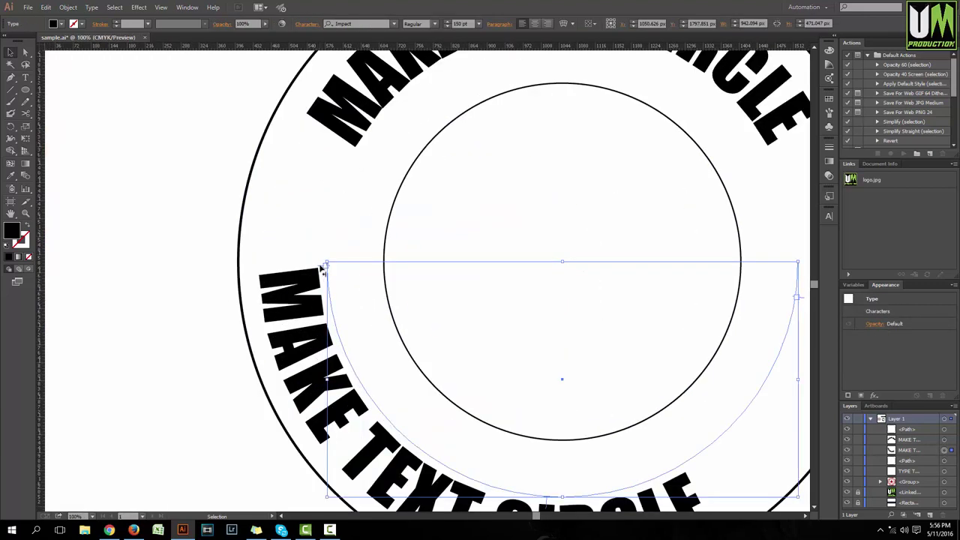
pyautogui.moveTo(321, 274); pyautogui.dragTo(375, 343)
pyautogui.scroll(-1, 262, 337)
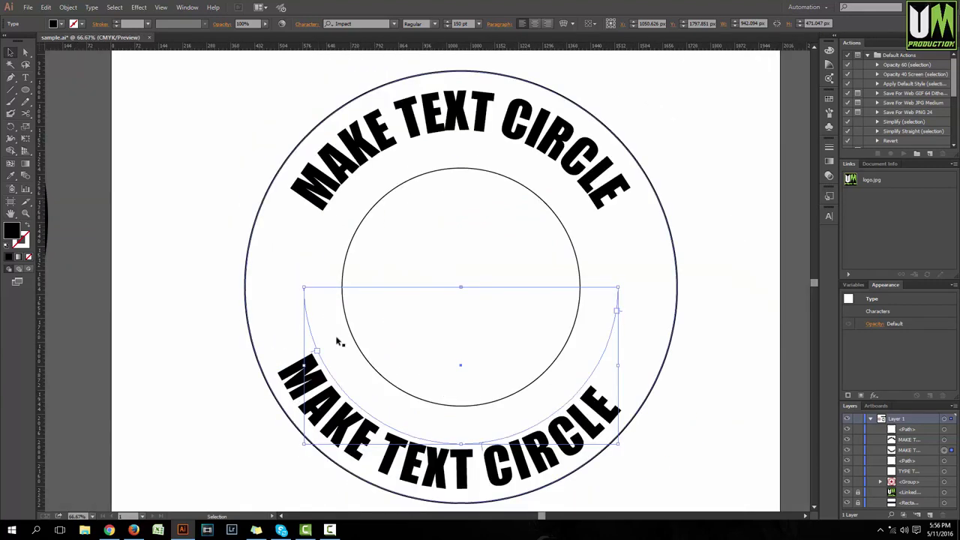
pyautogui.scroll(-1, 396, 348)
pyautogui.scroll(-1, 594, 384)
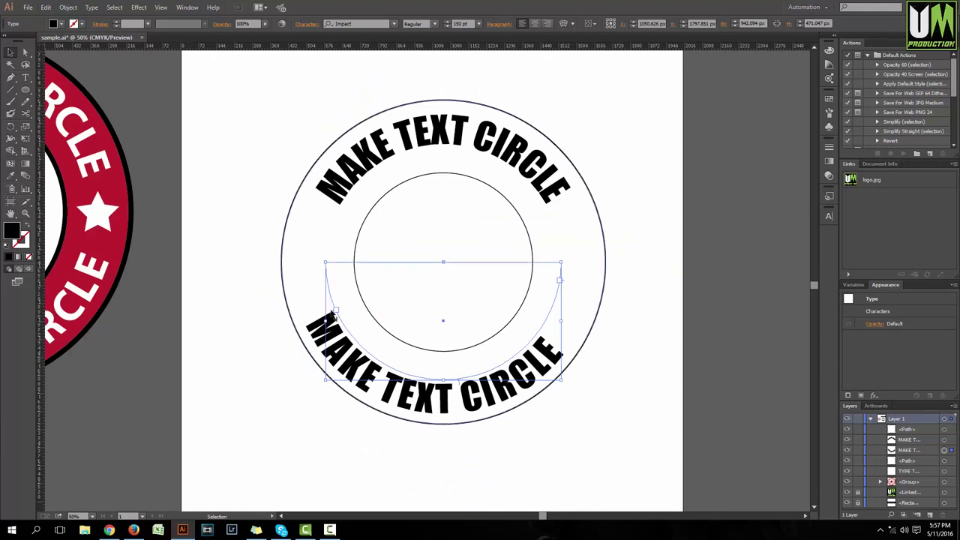
pyautogui.moveTo(336, 310); pyautogui.dragTo(347, 324)
pyautogui.click(525, 418)
# - Examine how the upper and lower arc texts sit on their paths between the circles and compare them with the sample badge
pyautogui.scroll(-1, 523, 413)
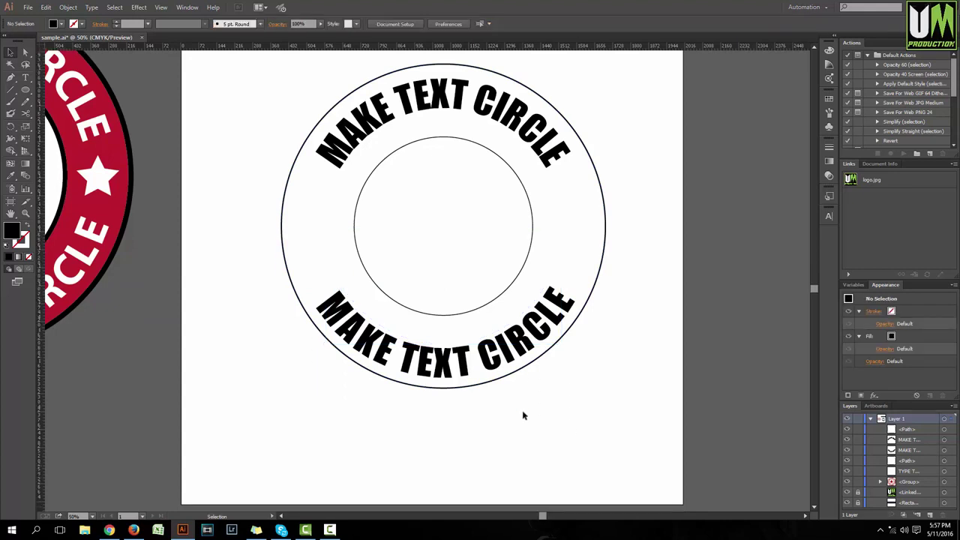
pyautogui.scroll(1, 523, 415)
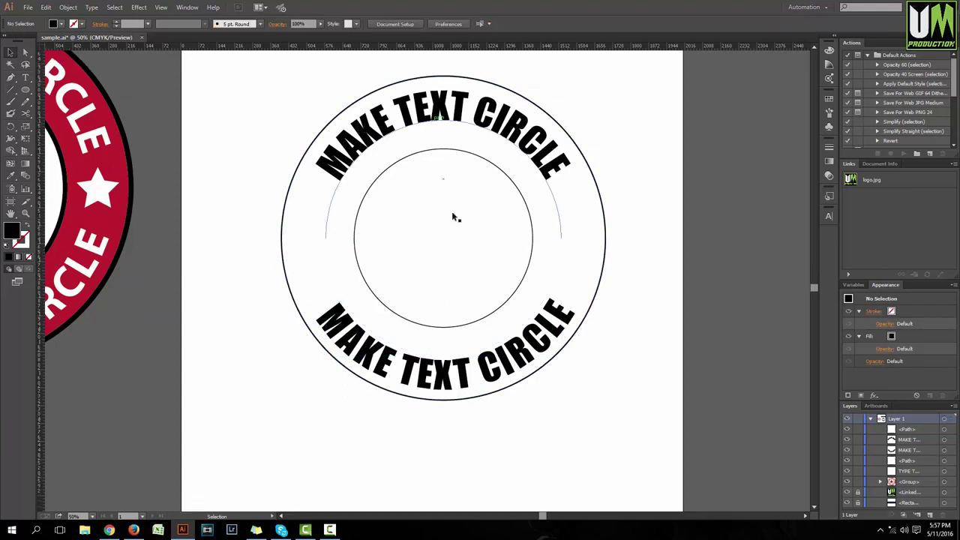
pyautogui.click(492, 361)
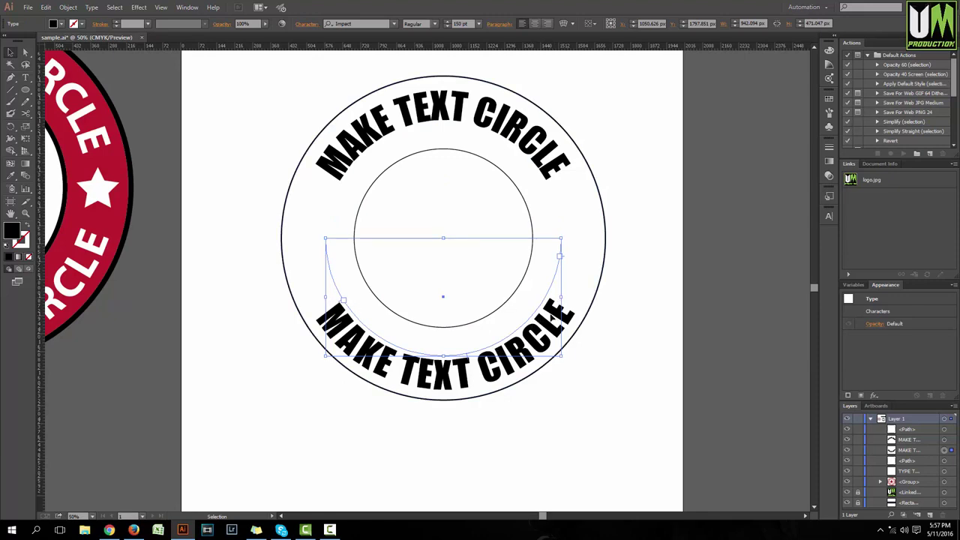
pyautogui.click(555, 165)
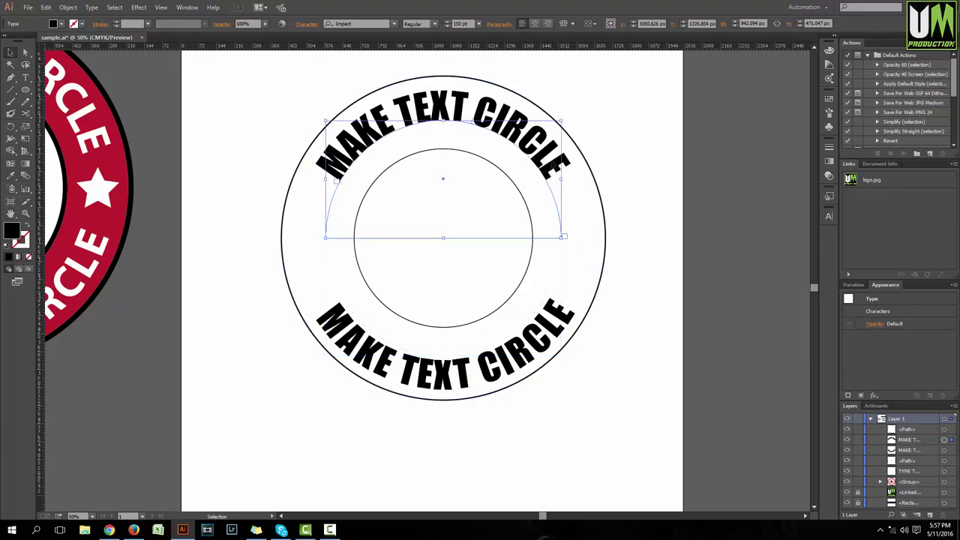
pyautogui.scroll(2, 535, 127)
pyautogui.scroll(2, 495, 188)
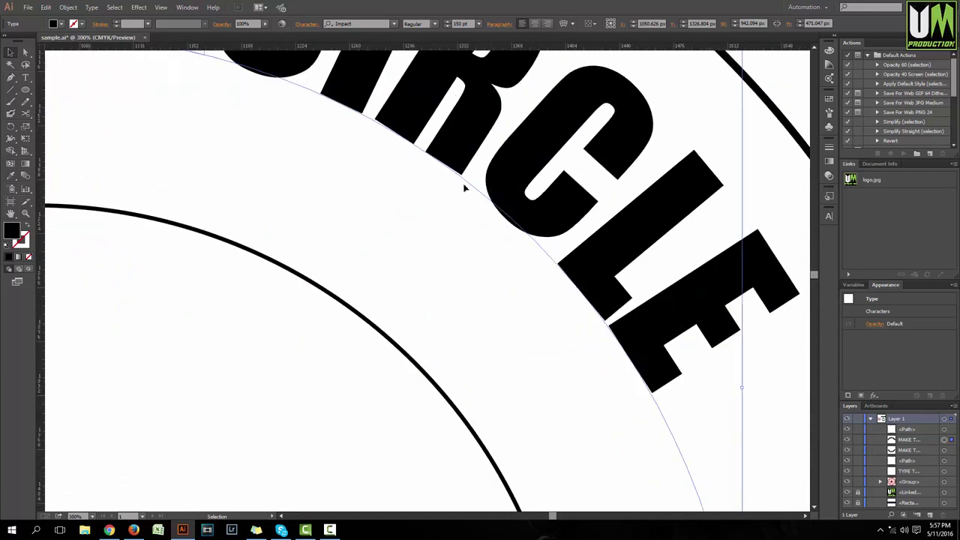
pyautogui.scroll(-4, 476, 192)
pyautogui.scroll(-3, 488, 330)
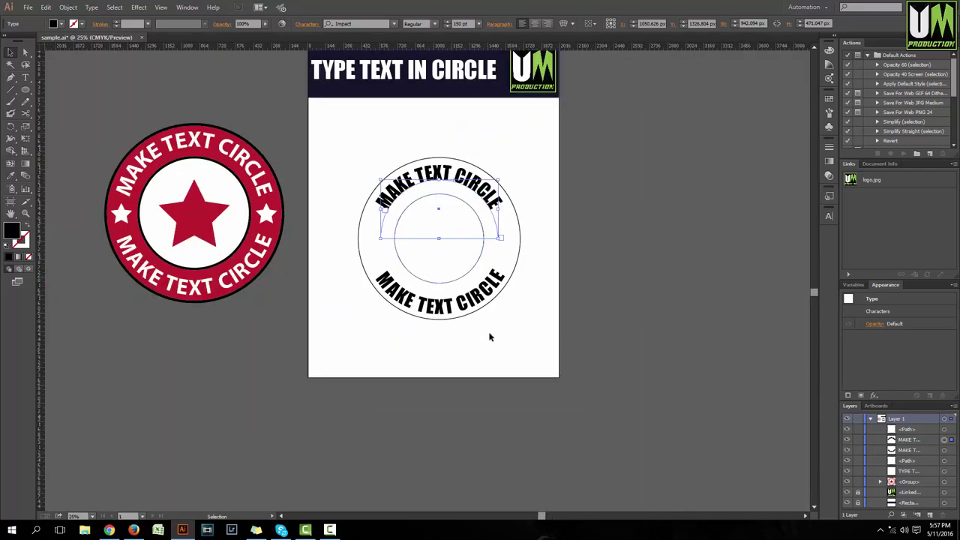
# - Select the lower arc text and open its Character settings for adjusting the baseline
pyautogui.scroll(1, 491, 315)
pyautogui.scroll(2, 492, 298)
pyautogui.scroll(3, 473, 270)
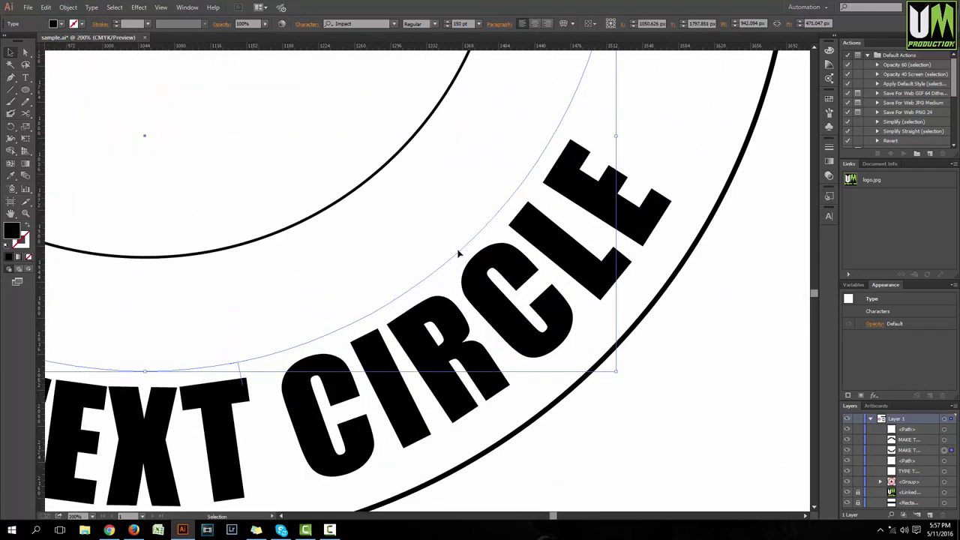
pyautogui.scroll(-4, 456, 257)
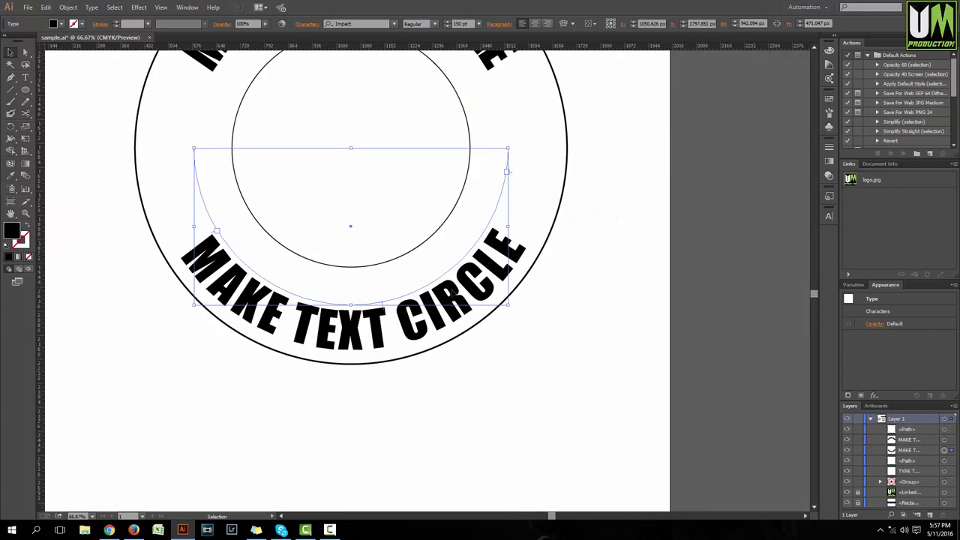
pyautogui.scroll(3, 438, 297)
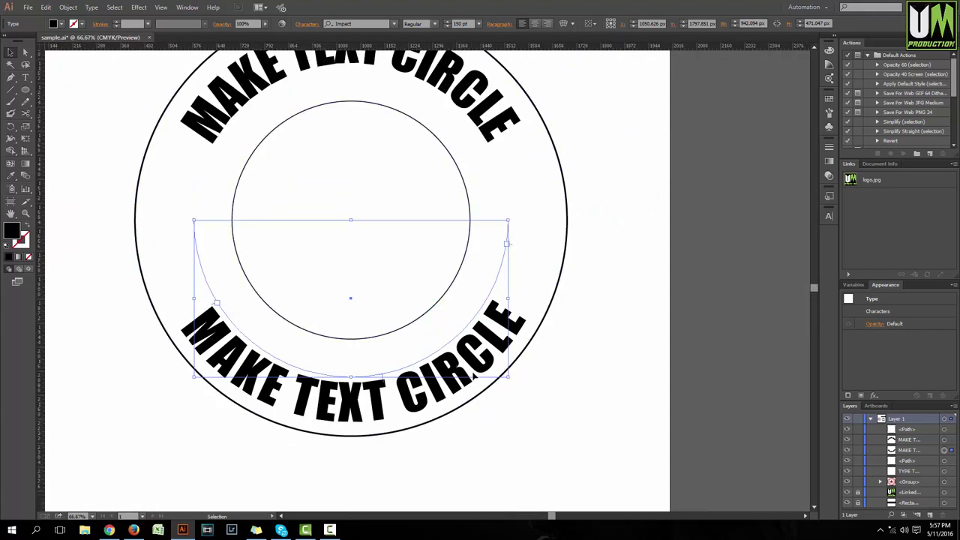
pyautogui.scroll(2, 460, 356)
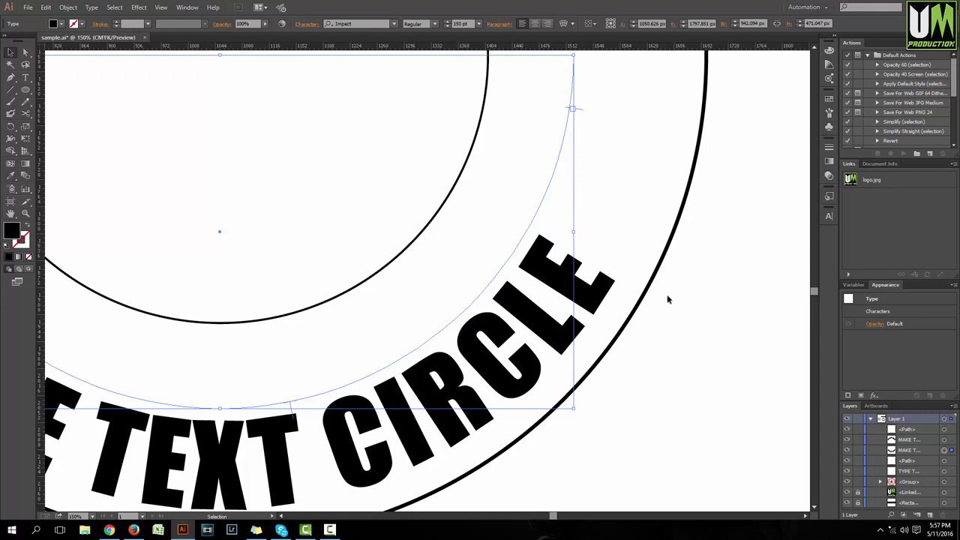
pyautogui.click(829, 218)
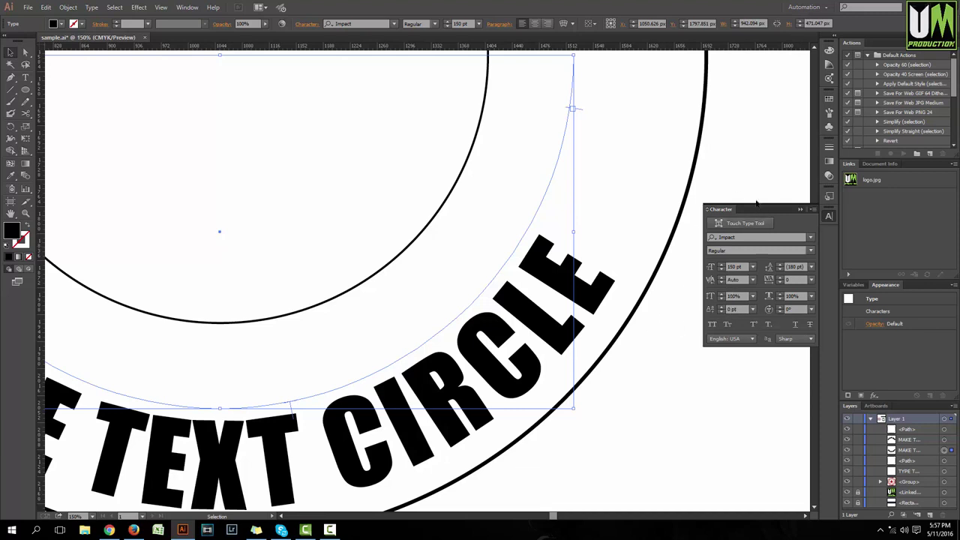
pyautogui.click(187, 7)
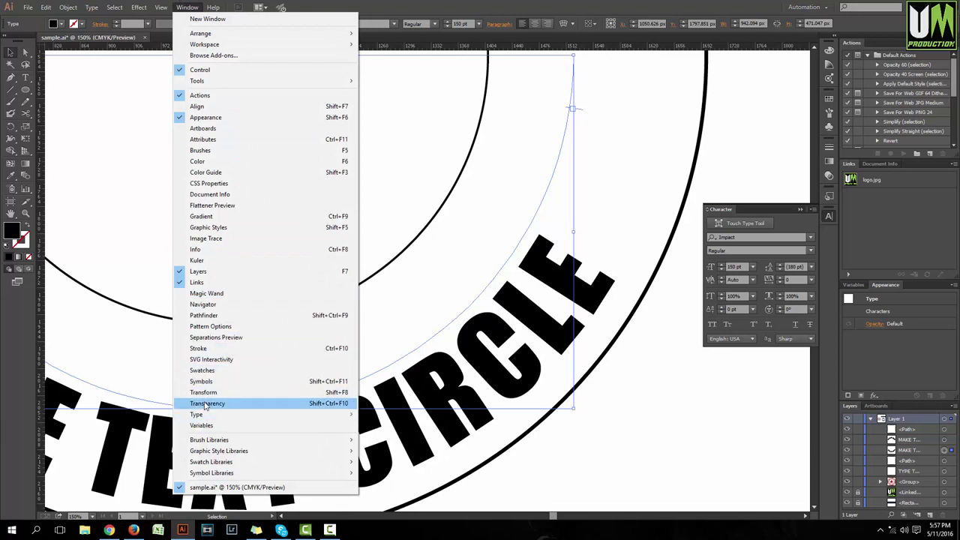
pyautogui.moveTo(207, 416)
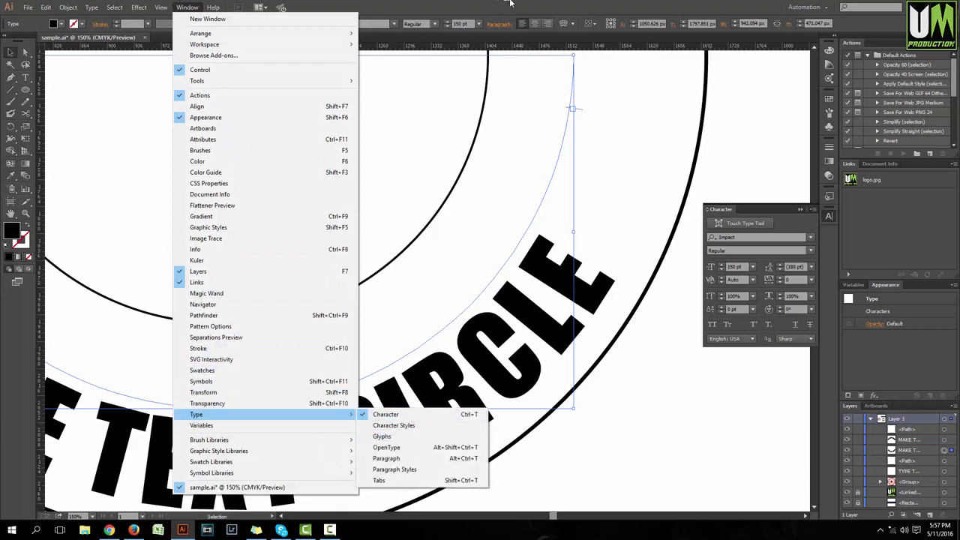
pyautogui.click(382, 382)
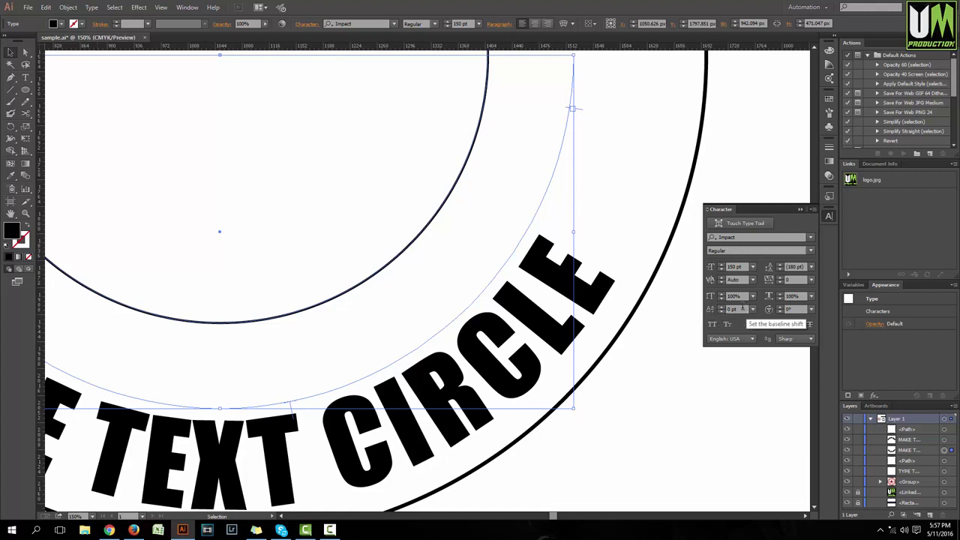
# - Set the lower arc text's baseline shift to 15 pt, close the Character settings and deselect the text
pyautogui.click(715, 311)
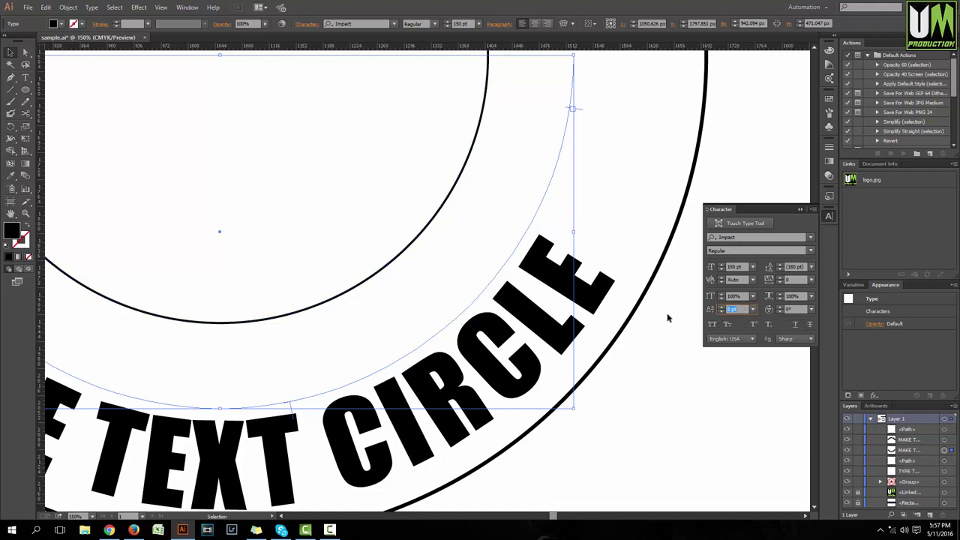
pyautogui.press('Up')
pyautogui.press('Up')
pyautogui.press('Up')
pyautogui.press('Up')
pyautogui.press('Up')
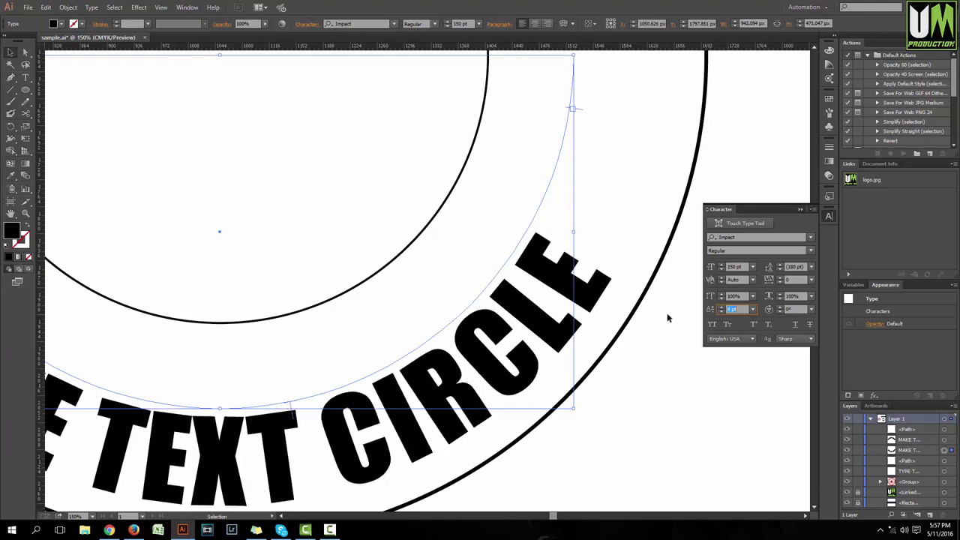
pyautogui.press('Up')
pyautogui.press('Up')
pyautogui.press('Up')
pyautogui.press('Up')
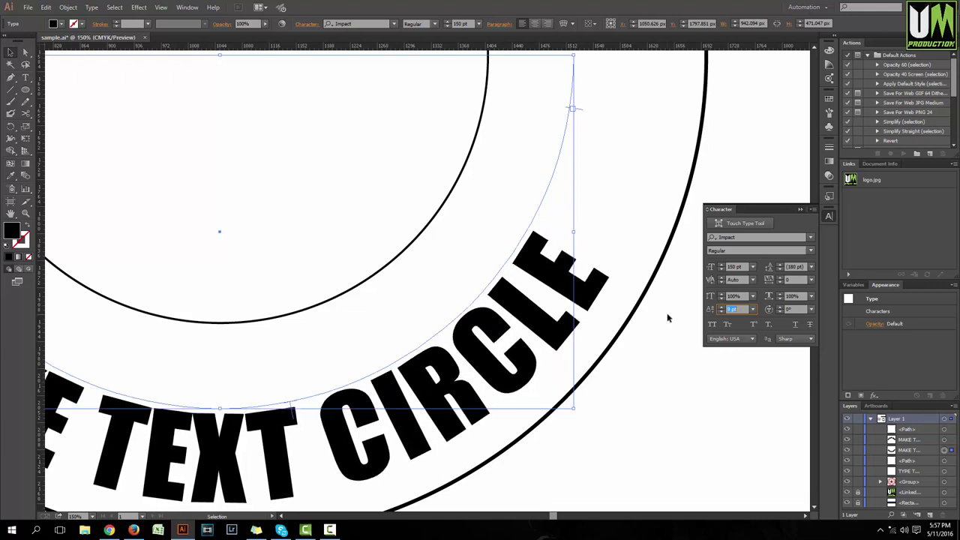
pyautogui.press('Up')
pyautogui.press('Up')
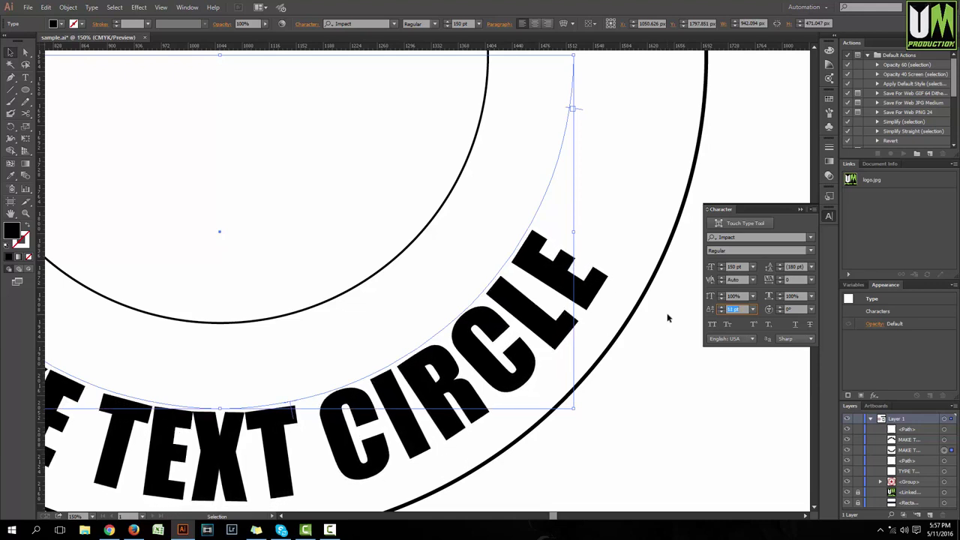
pyautogui.press('Up')
pyautogui.press('Up')
pyautogui.press('Up')
pyautogui.press('Up')
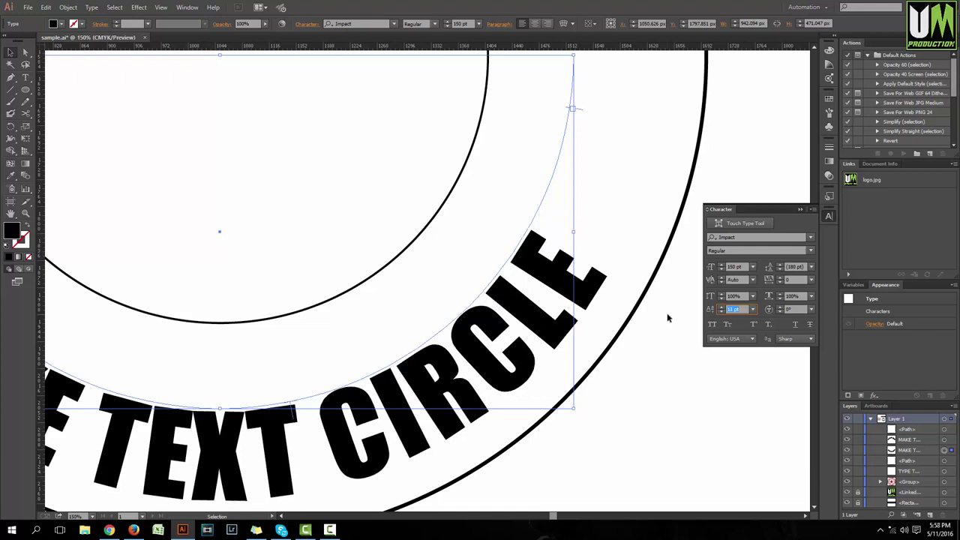
pyautogui.press('Up')
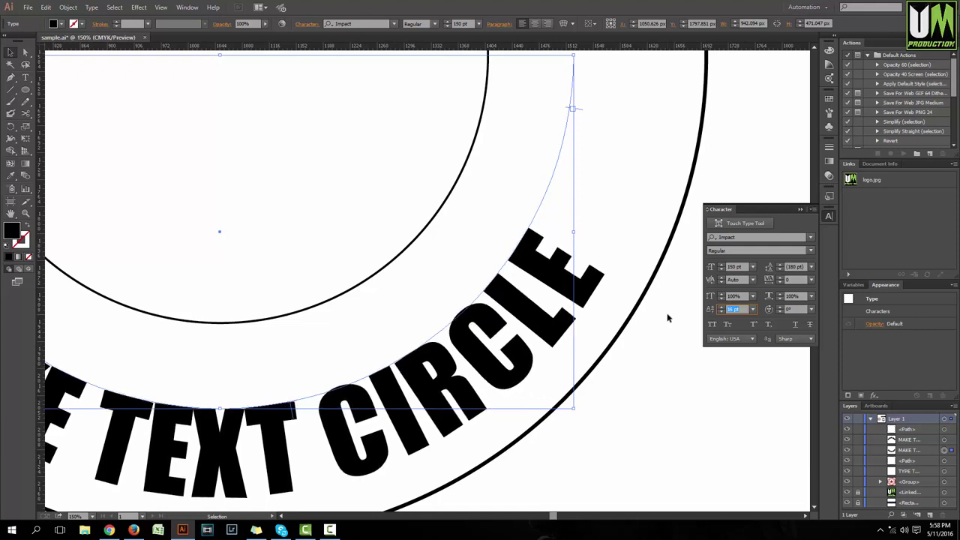
pyautogui.press('Up')
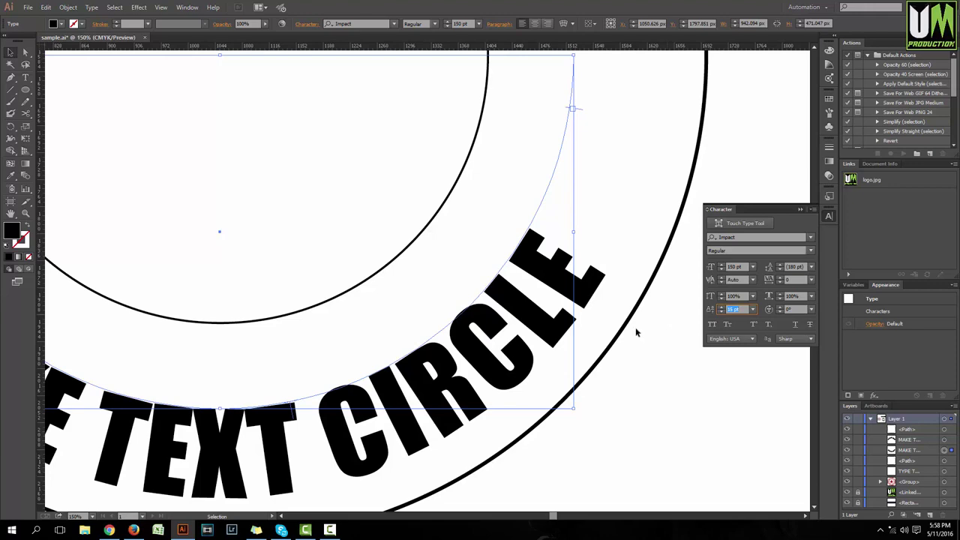
pyautogui.click(800, 210)
pyautogui.click(647, 318)
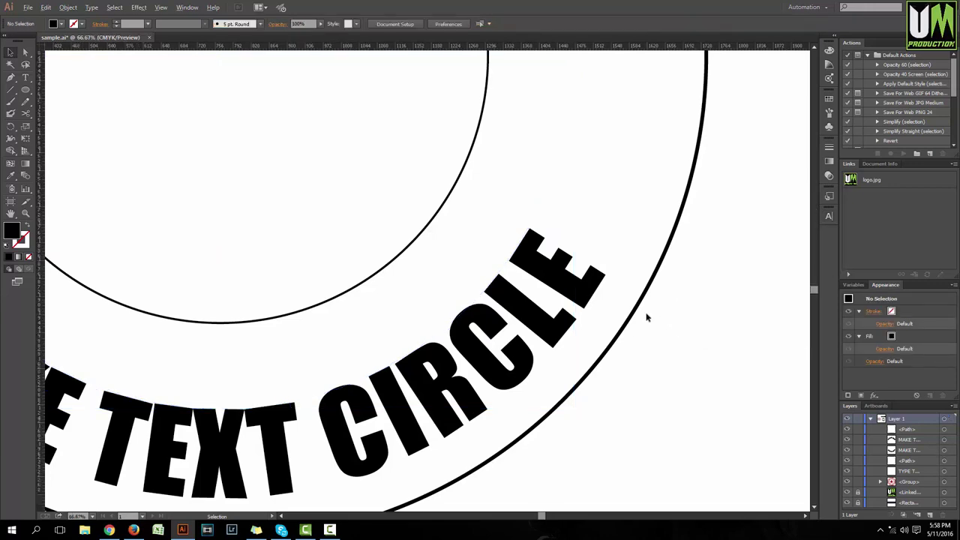
# - Check the spacing of both arc texts relative to their paths and the two circles against the sample badge
pyautogui.hotkey('ctrl', '-')
pyautogui.hotkey('ctrl', '-')
pyautogui.hotkey('ctrl', '-')
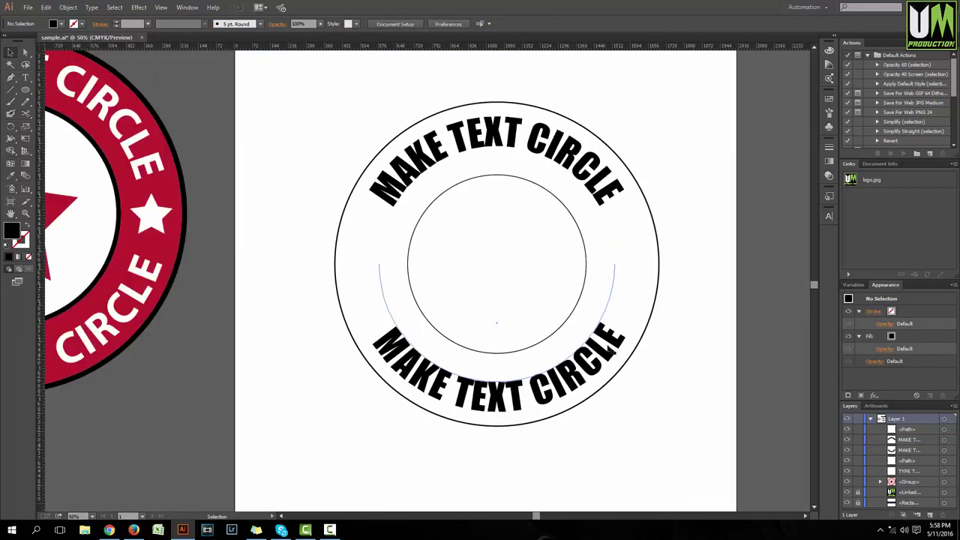
pyautogui.click(600, 354)
pyautogui.hotkey('ctrl', '-')
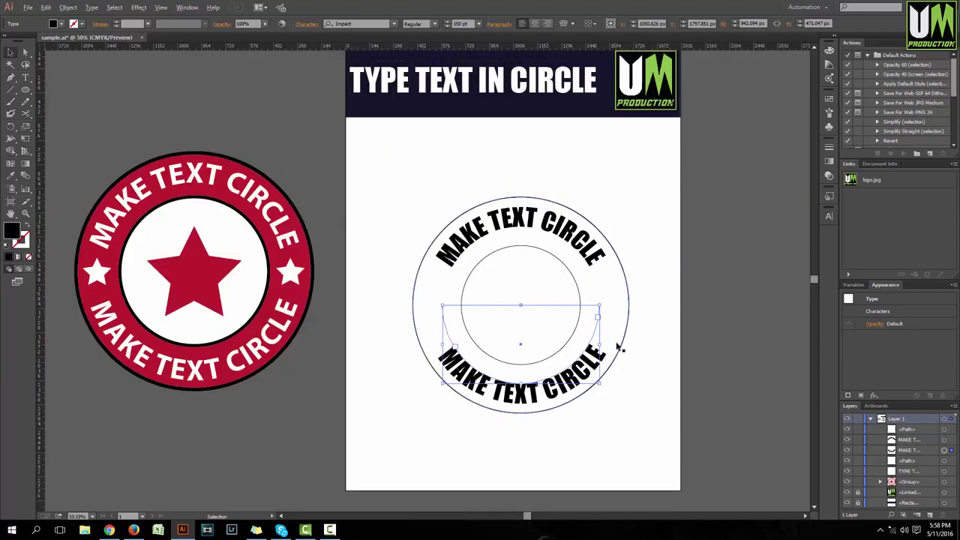
pyautogui.hotkey('ctrl', '+')
pyautogui.click(583, 252)
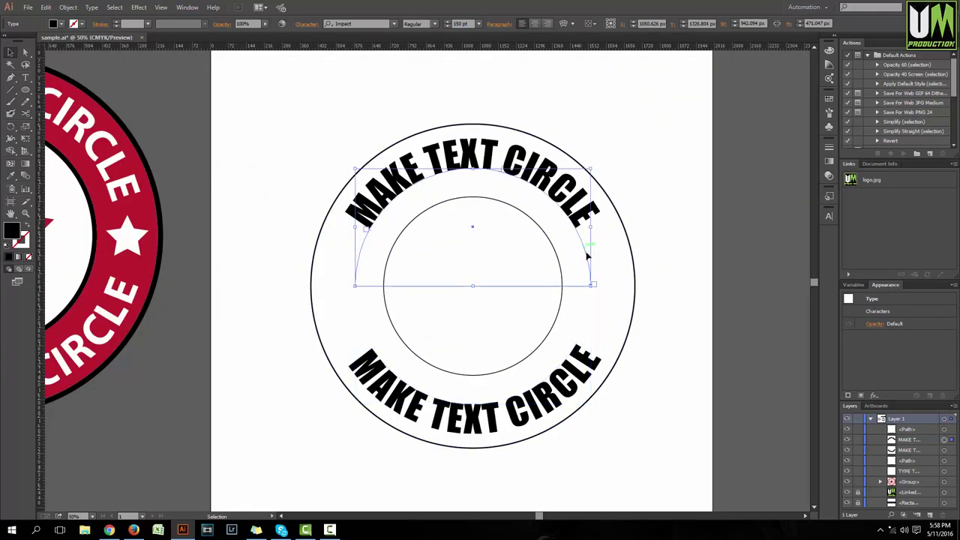
pyautogui.hotkey('ctrl', '+')
pyautogui.click(553, 315)
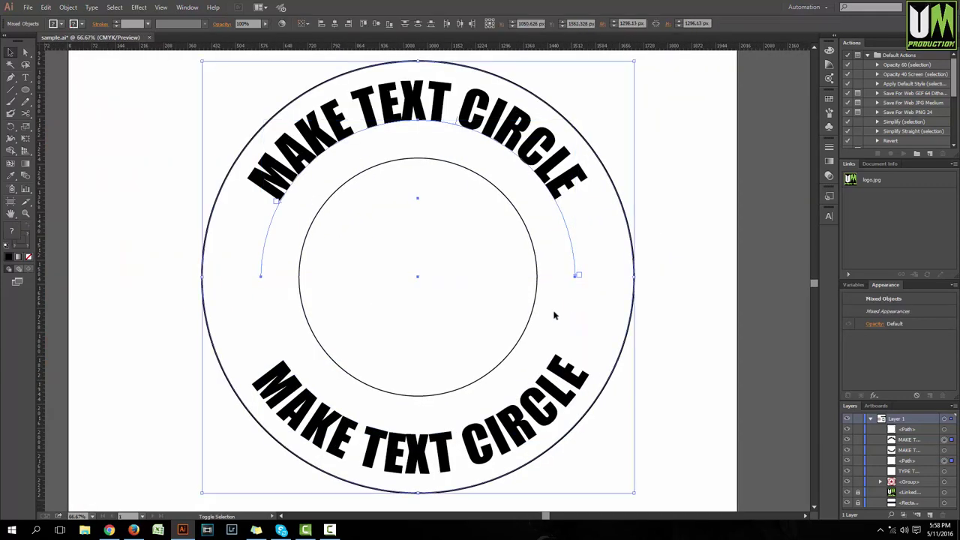
pyautogui.click(569, 318)
pyautogui.keyDown('shift'); pyautogui.click(575, 249); pyautogui.keyUp('shift')
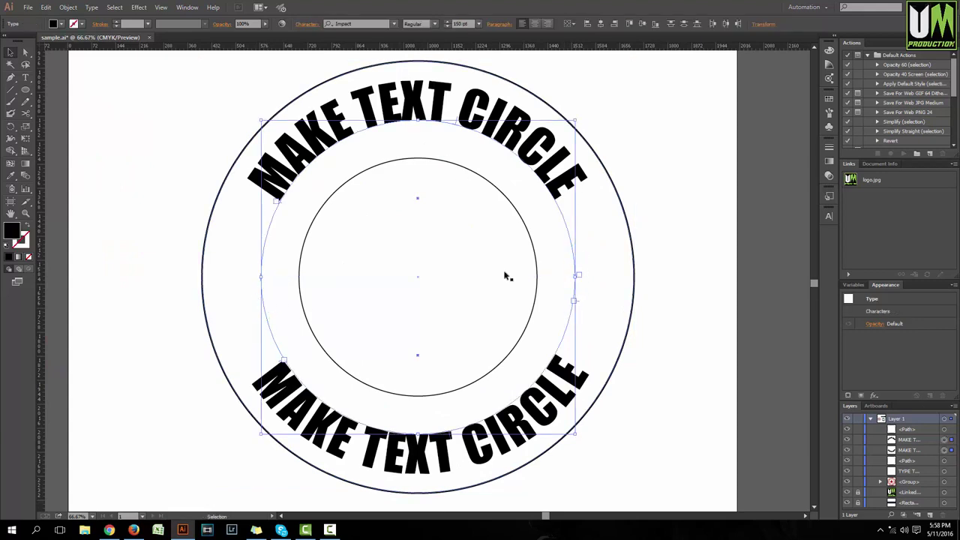
pyautogui.scroll(-1, 628, 315)
pyautogui.click(614, 321)
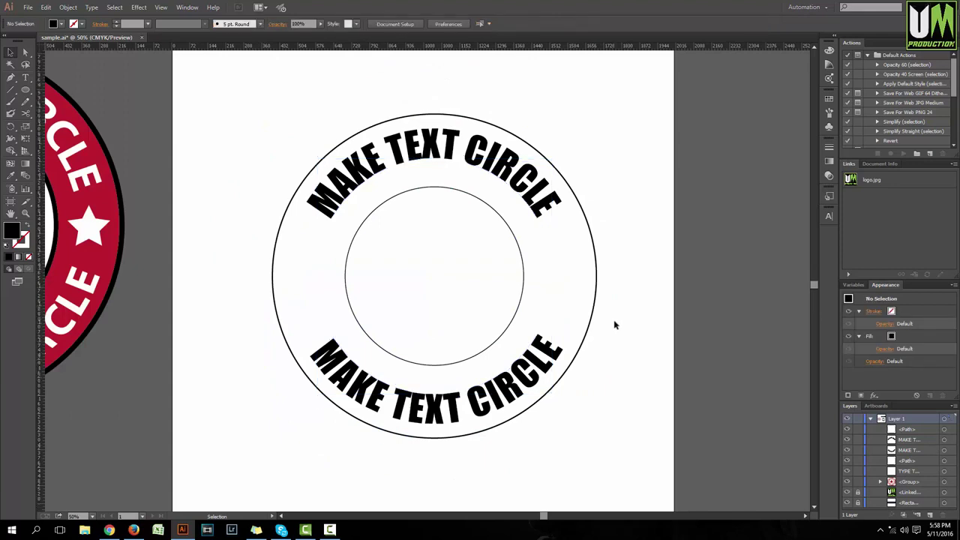
pyautogui.scroll(-1, 600, 327)
pyautogui.scroll(-3, 593, 328)
pyautogui.scroll(2, 597, 329)
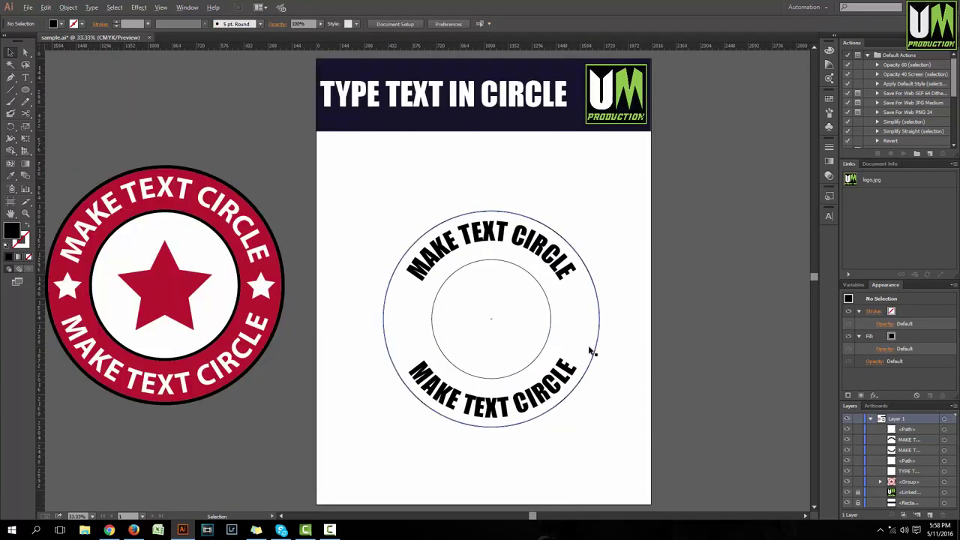
pyautogui.scroll(-1, 581, 382)
pyautogui.scroll(1, 553, 301)
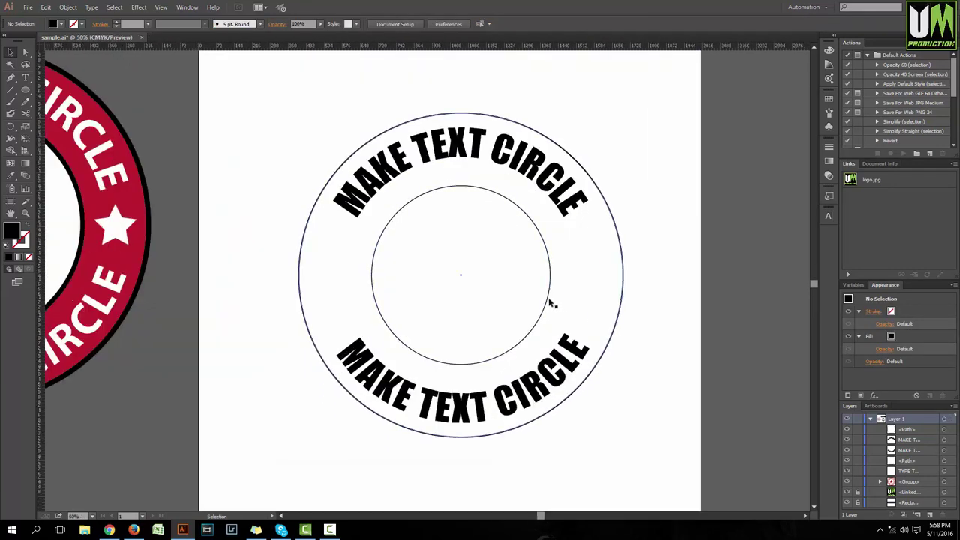
pyautogui.click(550, 293)
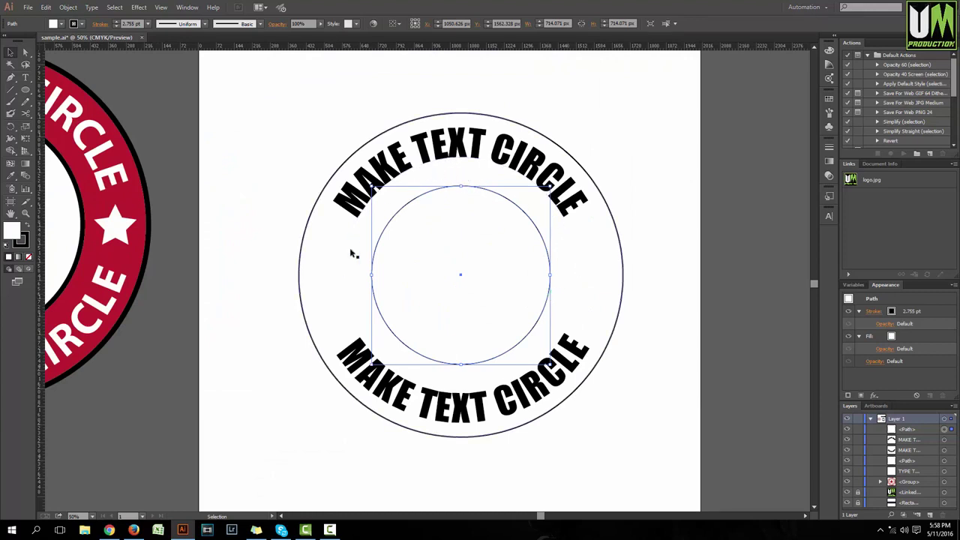
pyautogui.click(645, 298)
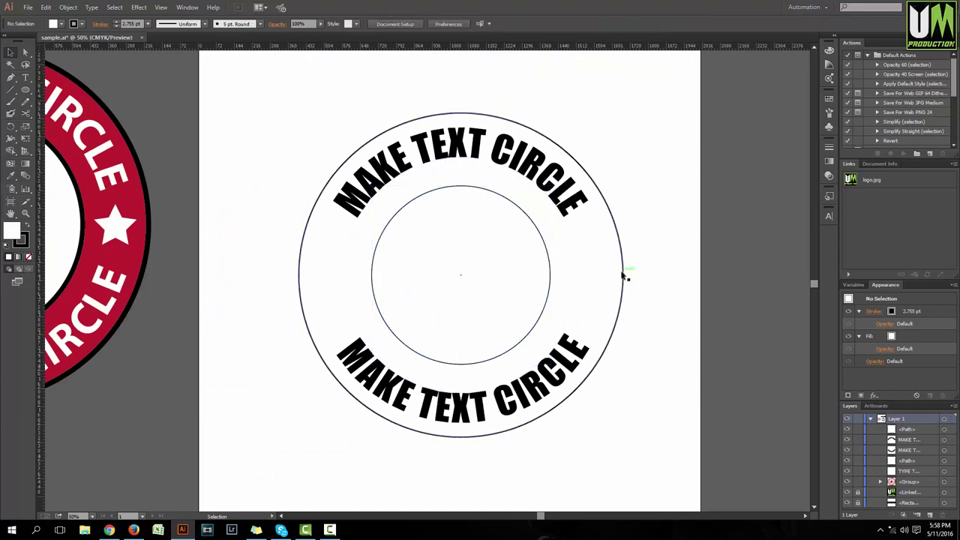
pyautogui.click(465, 187)
pyautogui.moveTo(552, 187); pyautogui.dragTo(556, 191)
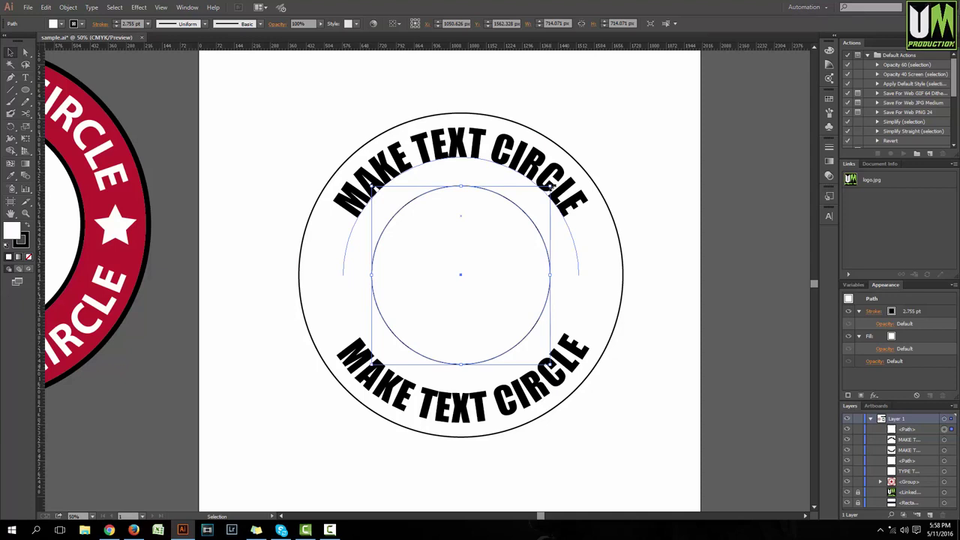
pyautogui.moveTo(553, 188); pyautogui.dragTo(628, 253)
# - Fill the outer circle with the light blue swatch and deselect it
pyautogui.click(619, 252)
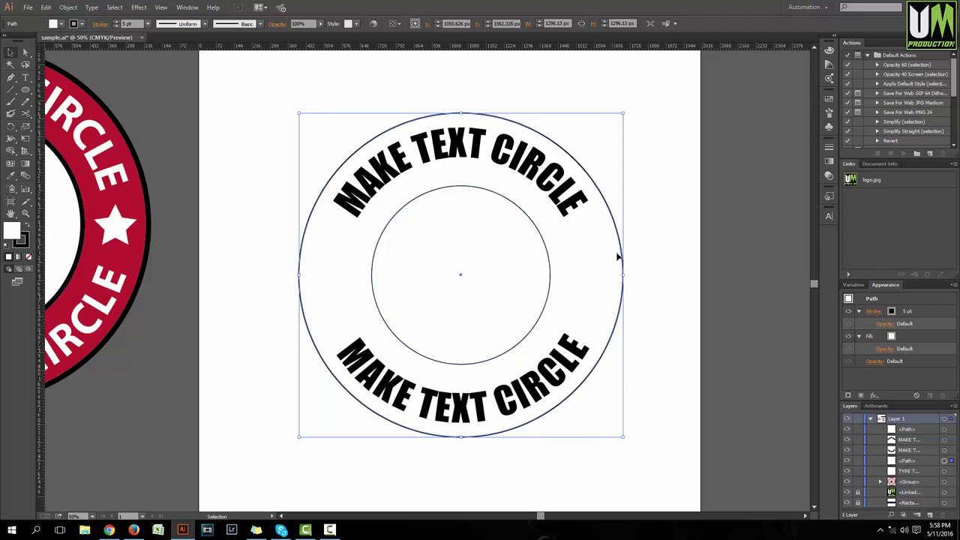
pyautogui.click(829, 100)
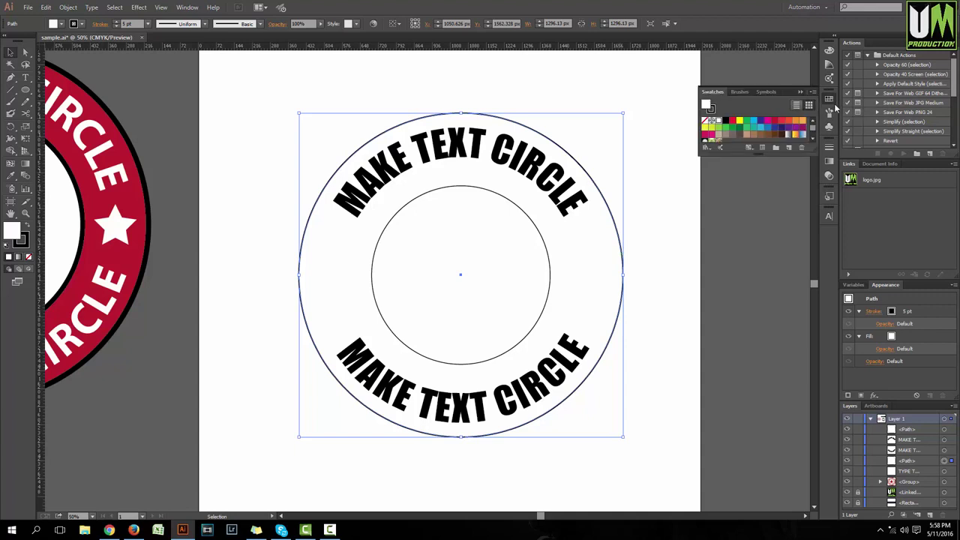
pyautogui.click(754, 122)
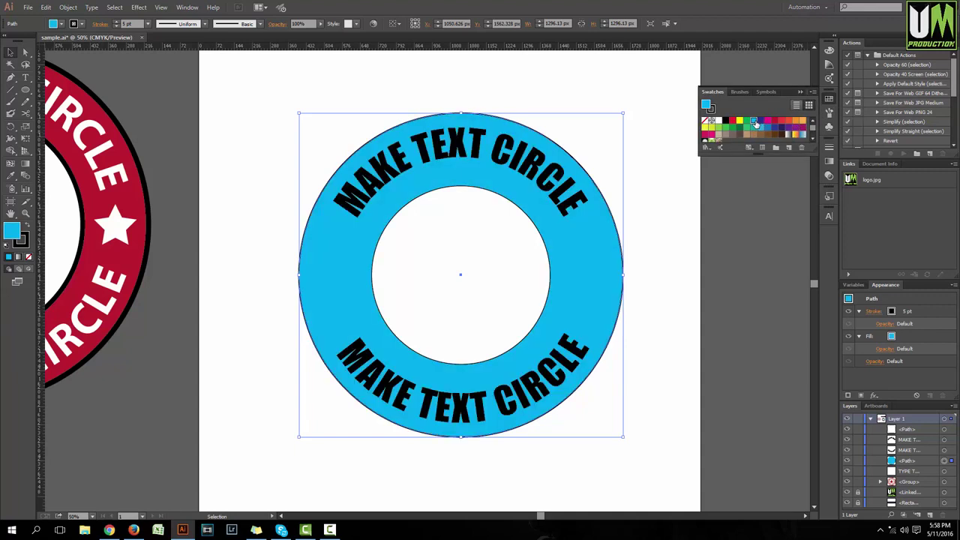
pyautogui.click(671, 238)
# - Fill the inner circle with the black swatch and deselect it
pyautogui.click(606, 266)
pyautogui.click(420, 200)
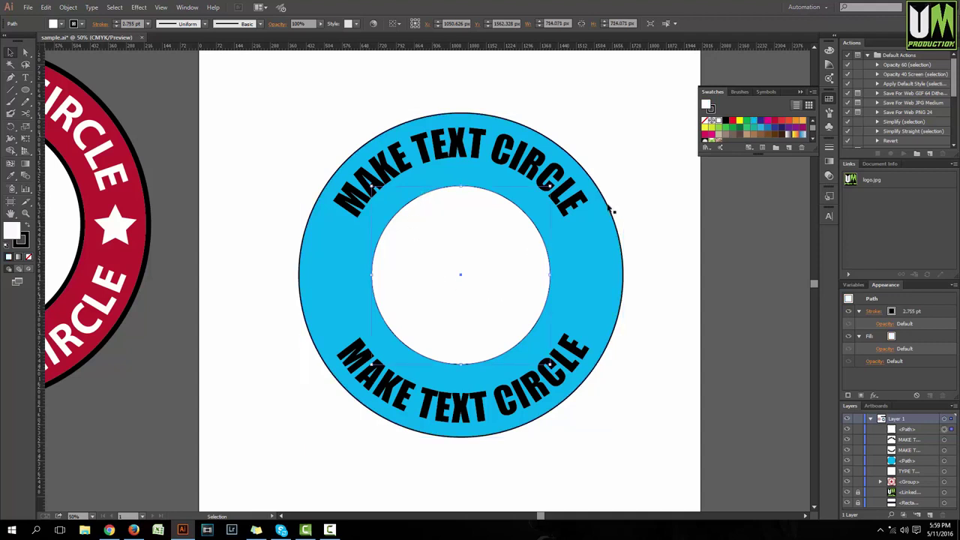
pyautogui.click(726, 121)
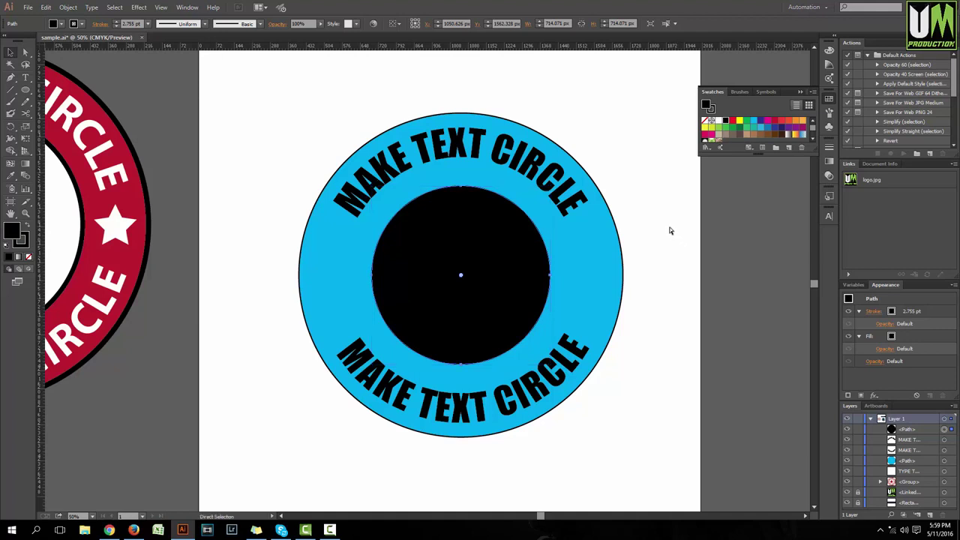
pyautogui.press('Delete')
pyautogui.hotkey('ctrl', 'z')
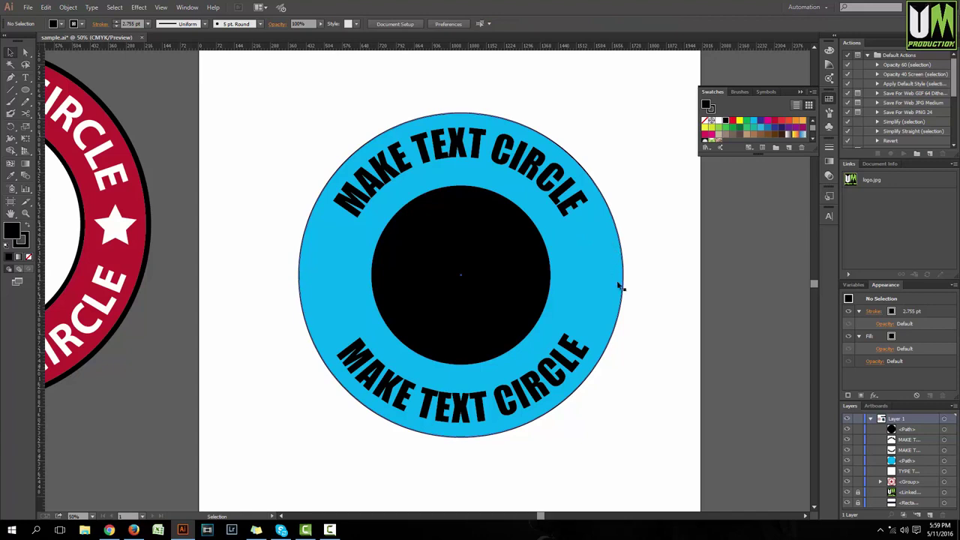
# - Set the outer blue circle's stroke weight to 20 pt and deselect the circle
pyautogui.click(620, 246)
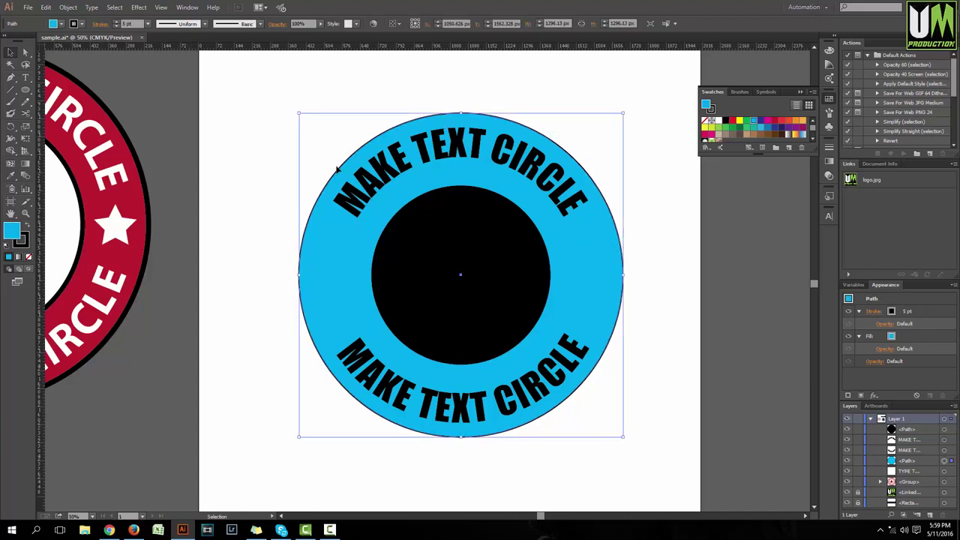
pyautogui.scroll(5, 319, 245)
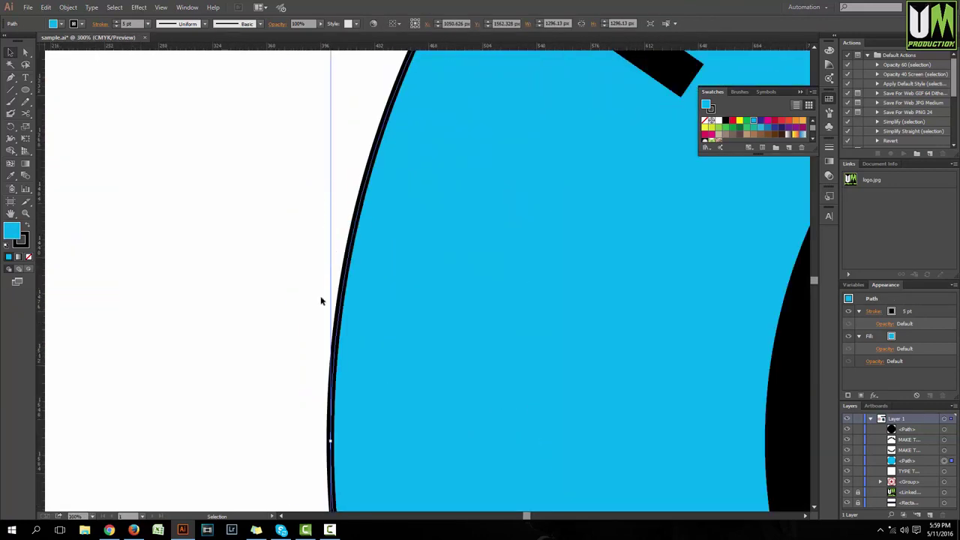
pyautogui.scroll(-5, 320, 301)
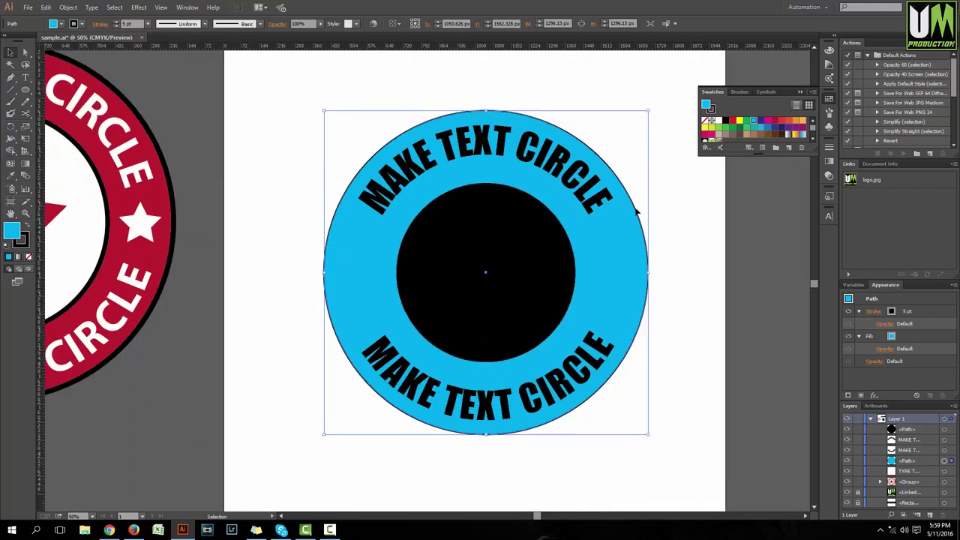
pyautogui.click(933, 312)
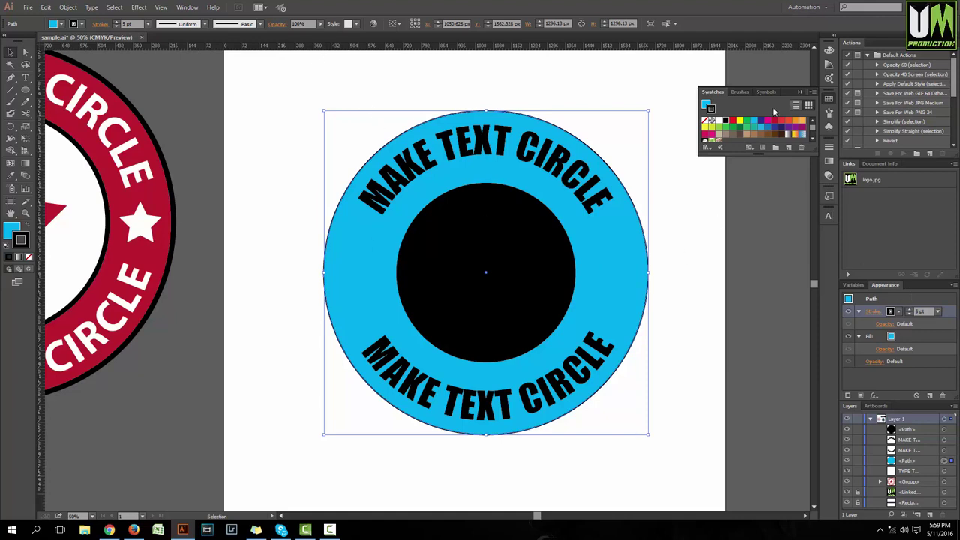
pyautogui.click(829, 147)
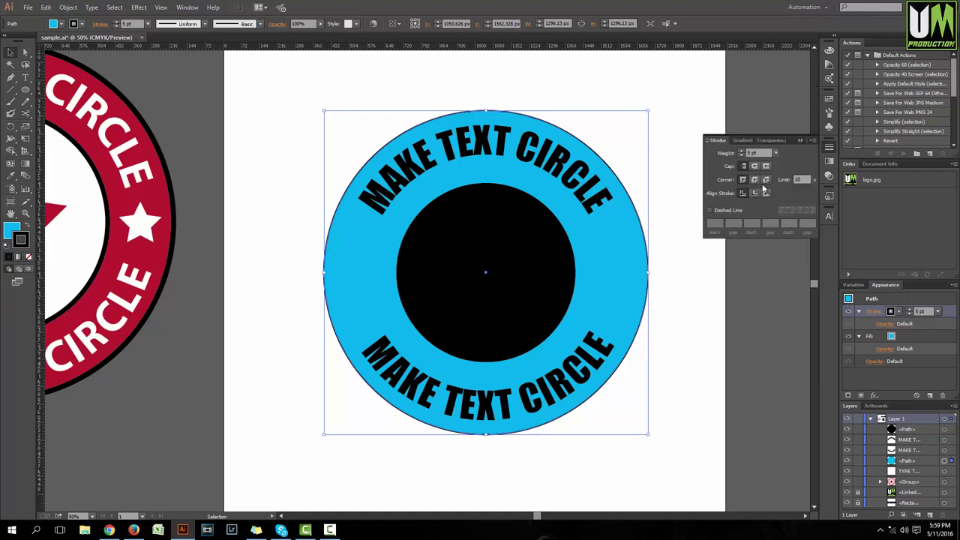
pyautogui.click(776, 154)
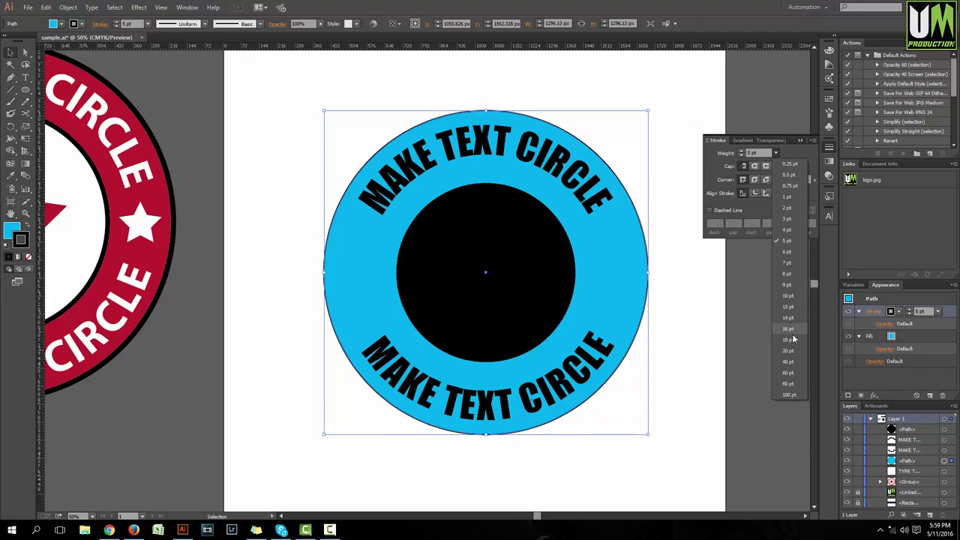
pyautogui.click(788, 351)
pyautogui.click(721, 291)
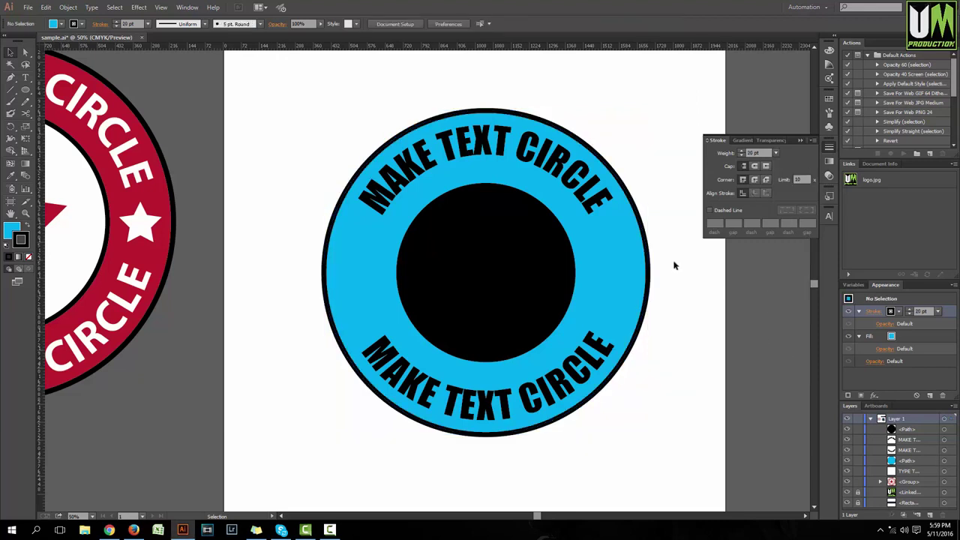
# - Try the outer circle's stroke aligned to the inside and to the outside, and return it to centre alignment
pyautogui.click(640, 263)
pyautogui.click(801, 140)
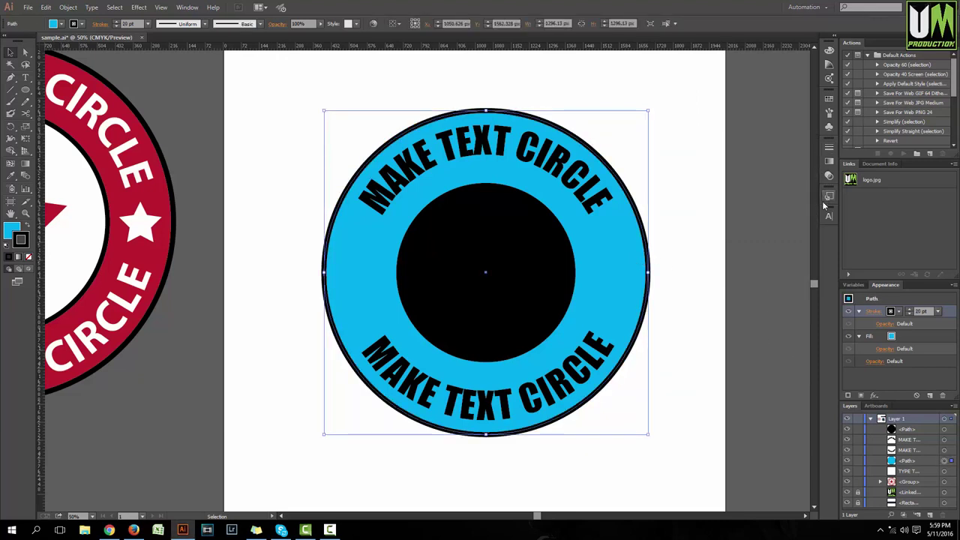
pyautogui.click(829, 148)
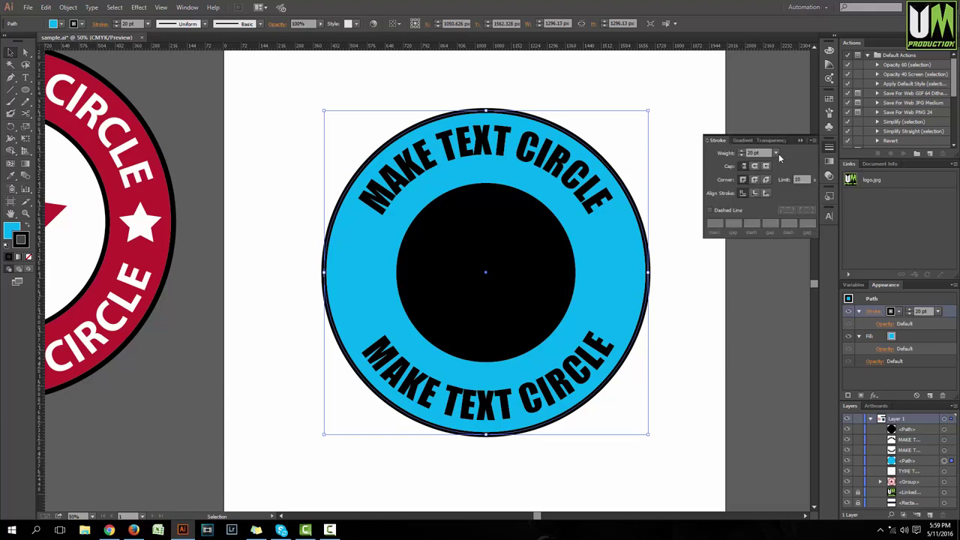
pyautogui.scroll(5, 663, 275)
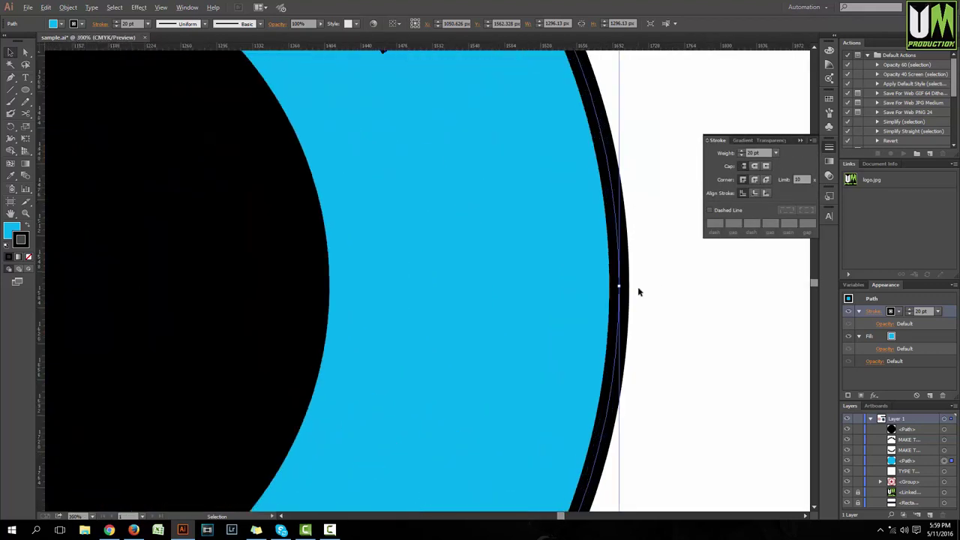
pyautogui.scroll(-1, 634, 293)
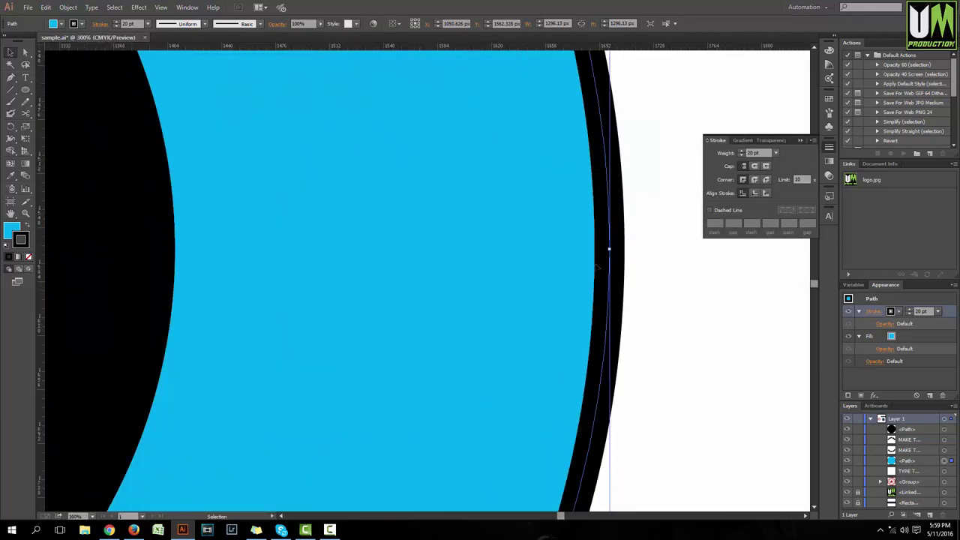
pyautogui.scroll(-1, 626, 259)
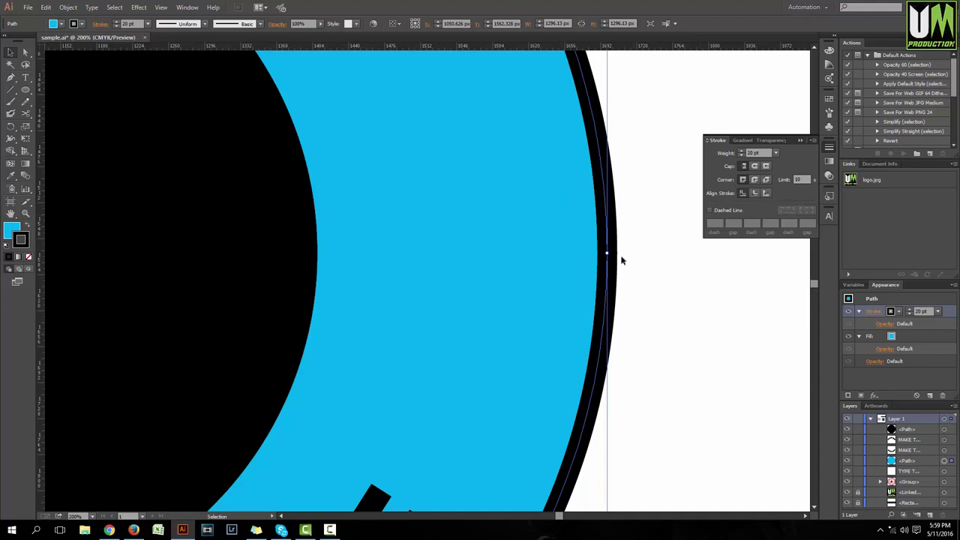
pyautogui.click(755, 194)
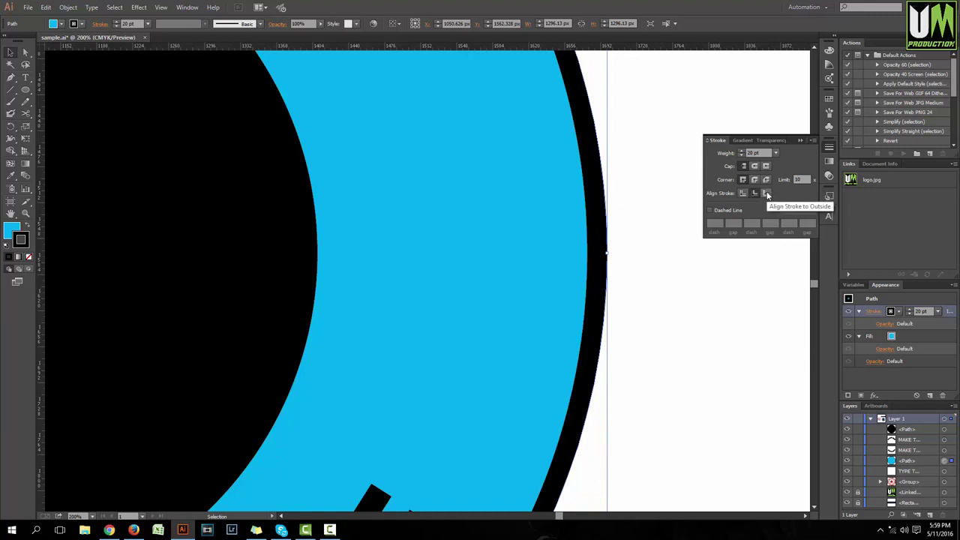
pyautogui.click(767, 193)
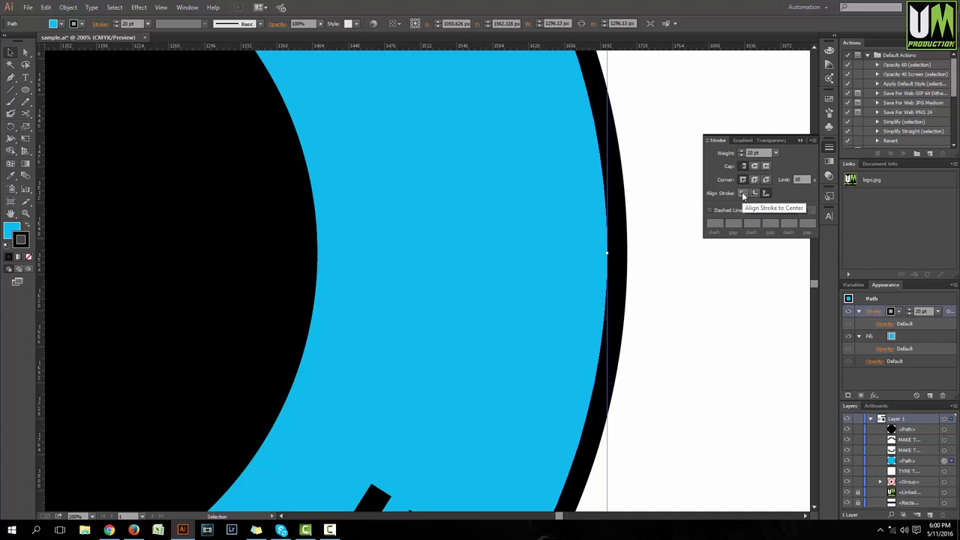
pyautogui.click(743, 194)
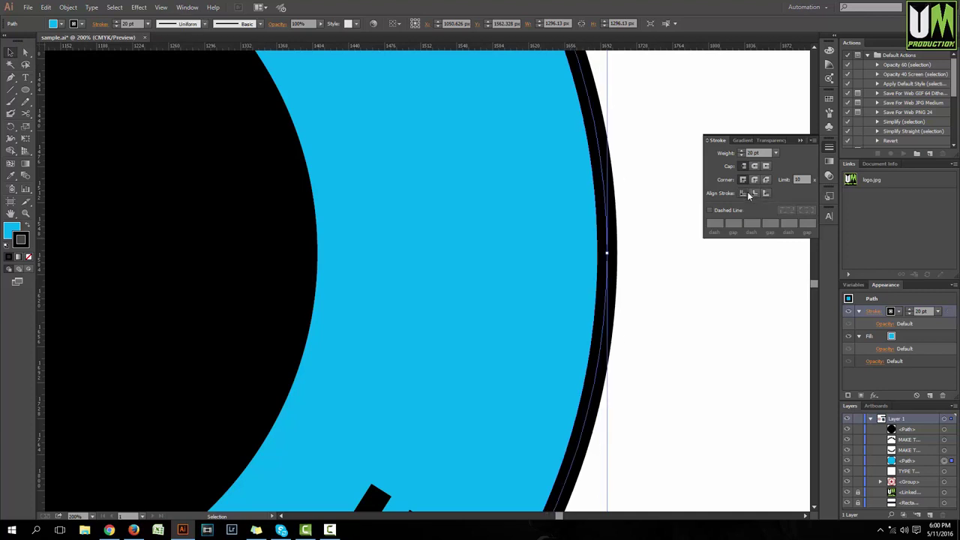
pyautogui.click(650, 261)
pyautogui.scroll(-1, 648, 261)
pyautogui.scroll(-2, 649, 261)
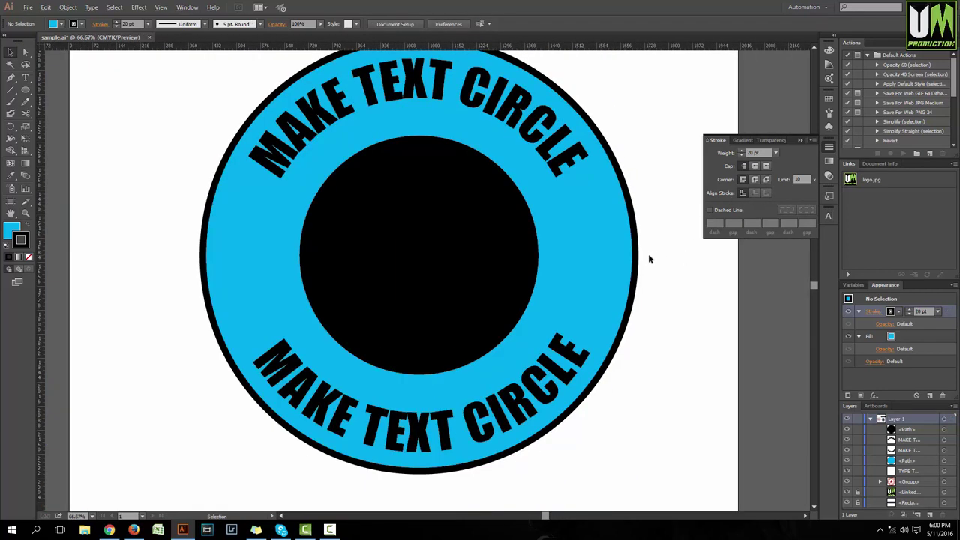
pyautogui.scroll(-1, 650, 259)
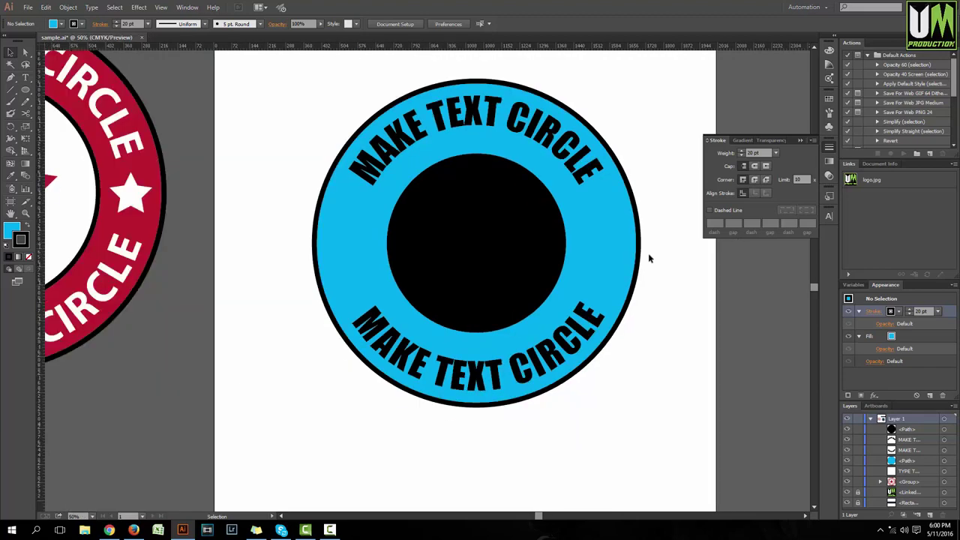
pyautogui.scroll(-1, 649, 257)
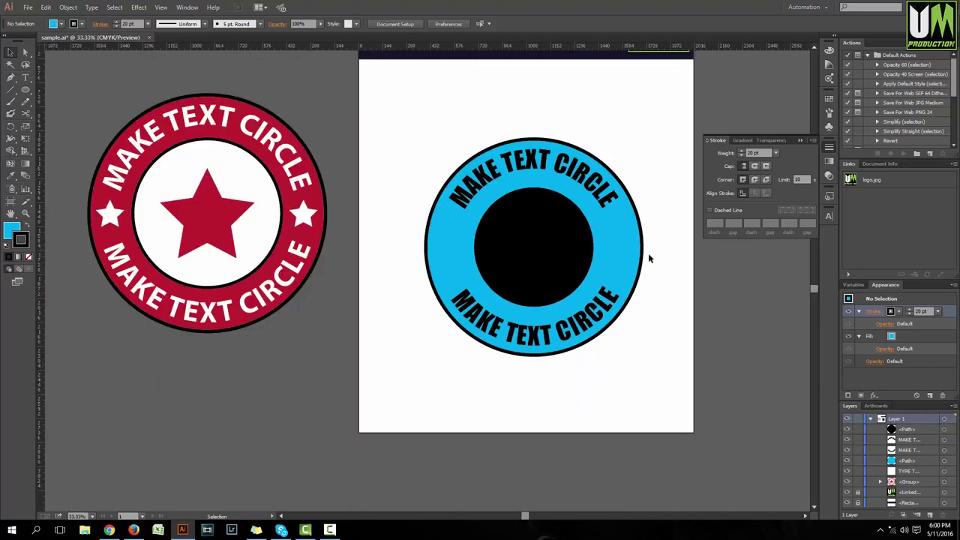
pyautogui.click(801, 140)
# - Enlarge the inner black circle proportionally from its centre to about 827 px wide and deselect it
pyautogui.scroll(1, 715, 222)
pyautogui.click(446, 262)
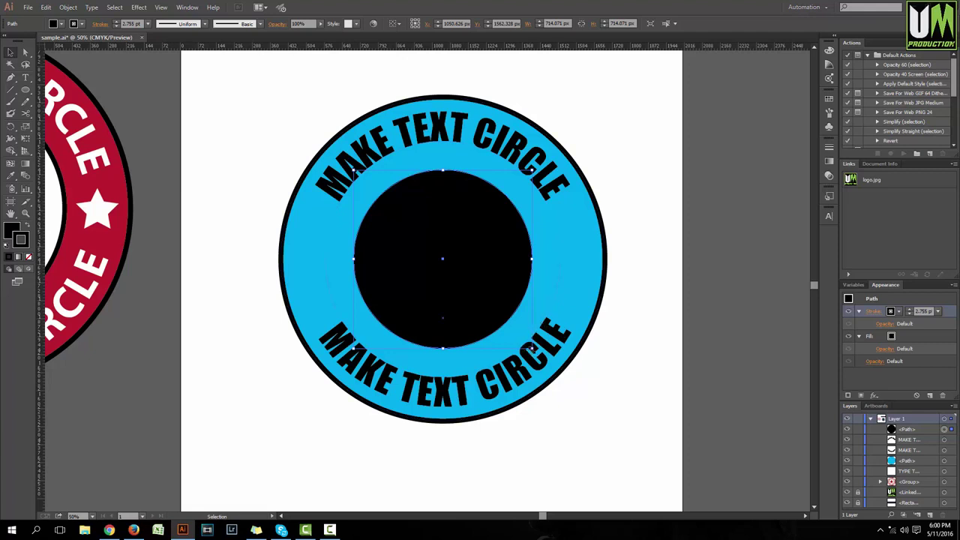
pyautogui.moveTo(532, 349); pyautogui.dragTo(562, 381)
pyautogui.moveTo(512, 301); pyautogui.dragTo(493, 268)
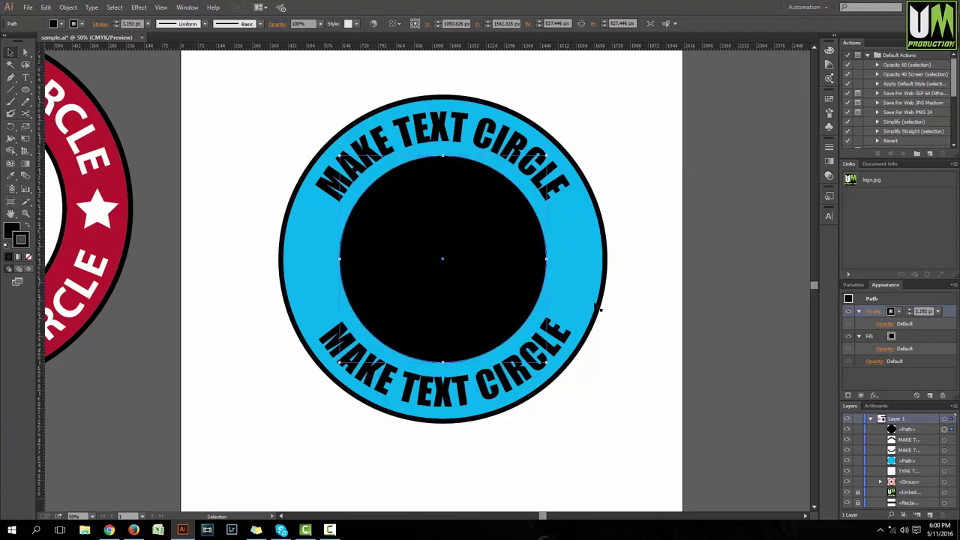
pyautogui.click(663, 243)
# - Try to align all parts of the blue badge to their horizontal and vertical centres, and undo the alignment
pyautogui.hotkey('ctrl', '-')
pyautogui.moveTo(653, 396); pyautogui.dragTo(388, 156)
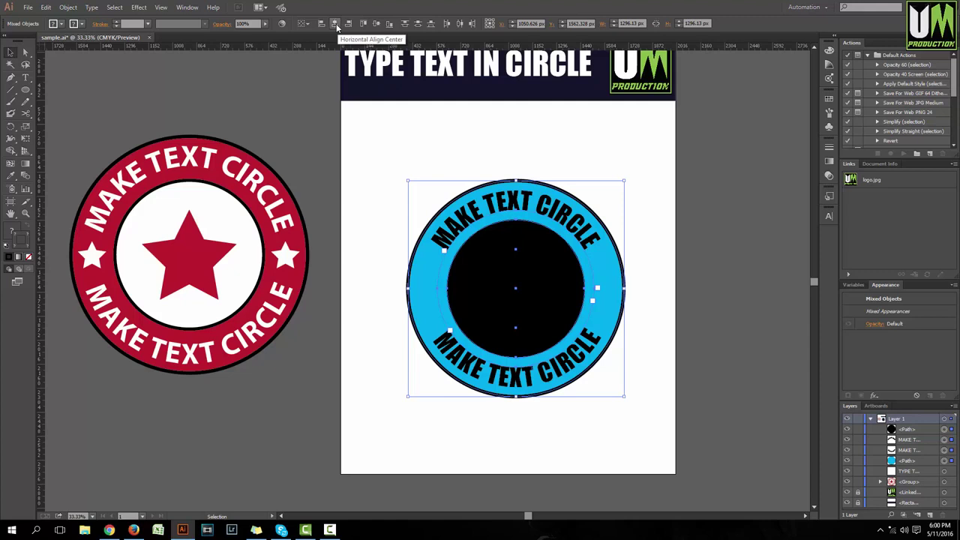
pyautogui.click(335, 25)
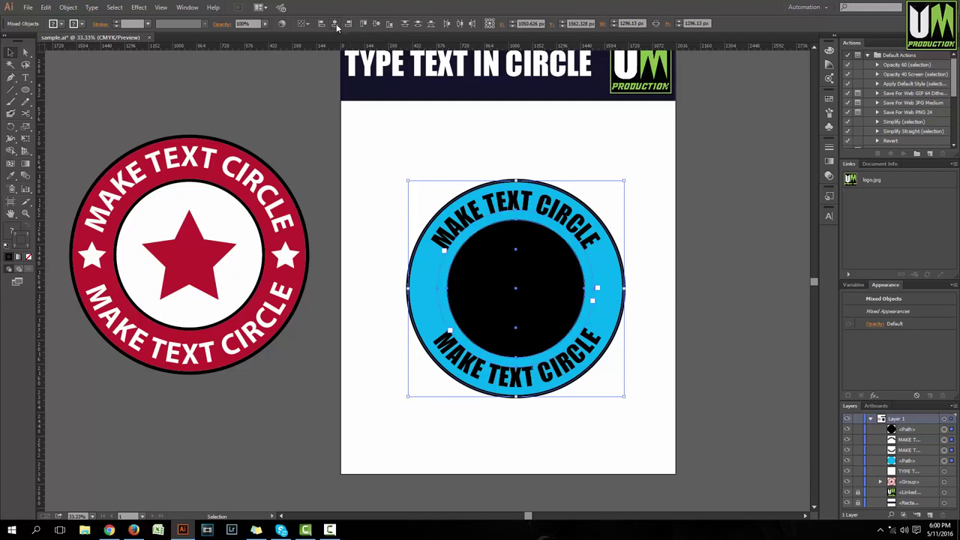
pyautogui.click(377, 25)
pyautogui.hotkey('ctrl', 'z')
pyautogui.click(685, 228)
# - Group the outer circle with both arc texts while the inner black circle is temporarily hidden, and show that circle again
pyautogui.scroll(-1, 645, 228)
pyautogui.scroll(1, 637, 226)
pyautogui.click(521, 233)
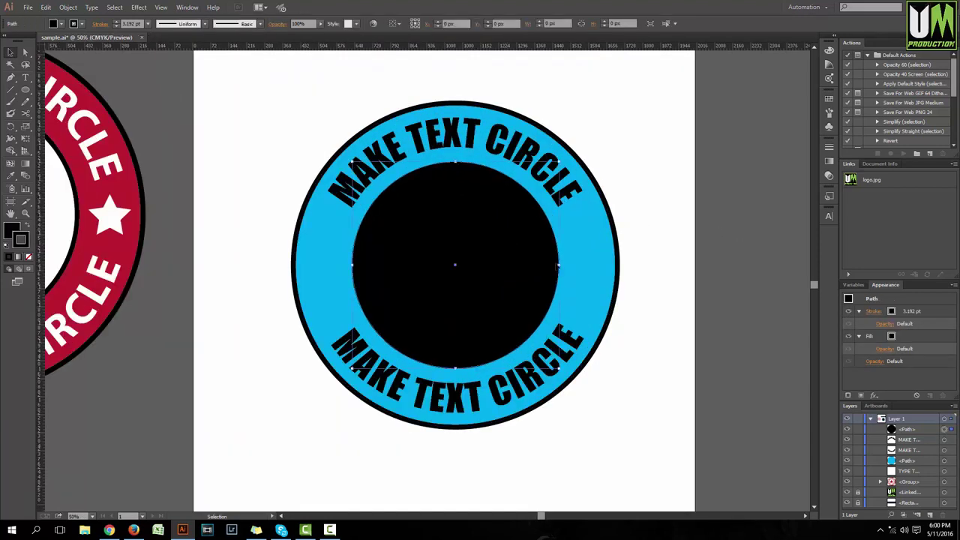
pyautogui.click(848, 429)
pyautogui.moveTo(281, 100); pyautogui.dragTo(276, 91)
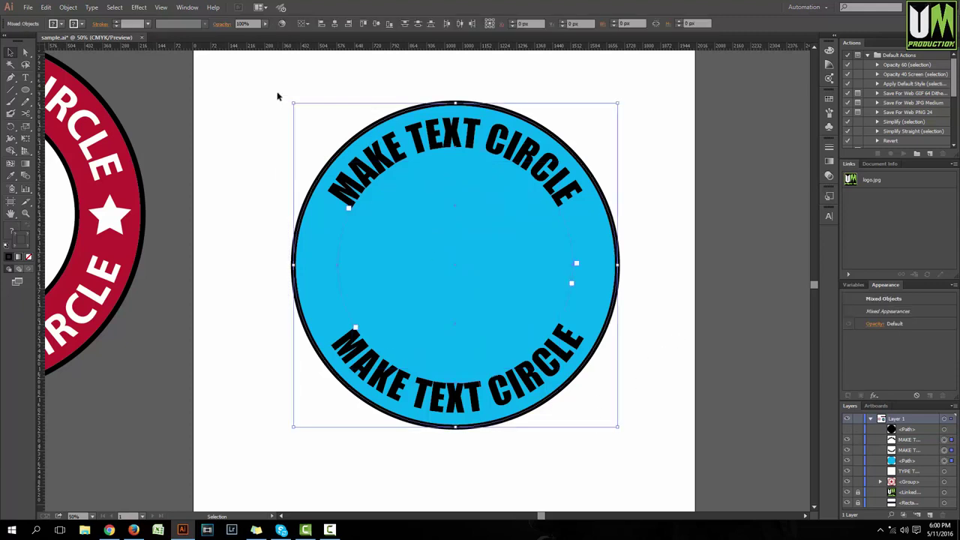
pyautogui.hotkey('ctrl', 'g')
pyautogui.press('v')
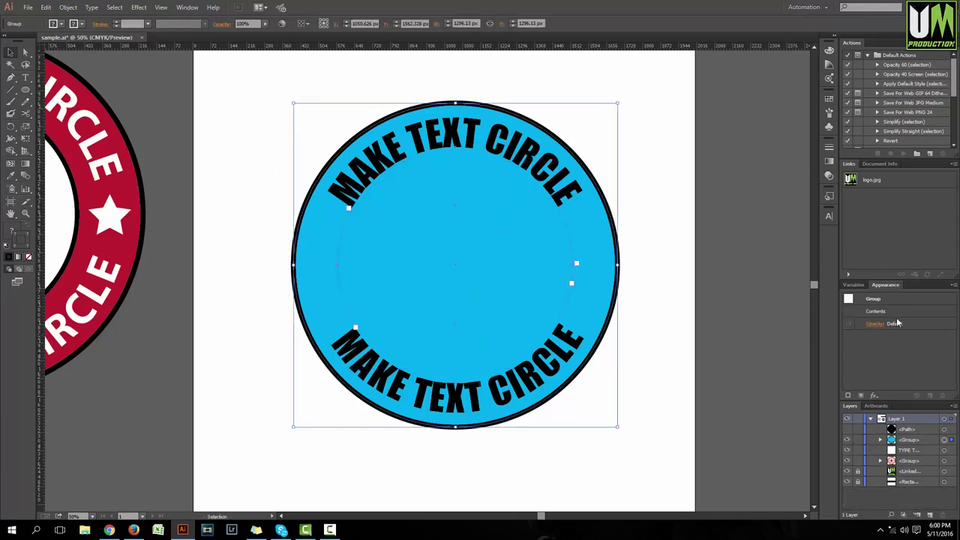
pyautogui.click(848, 430)
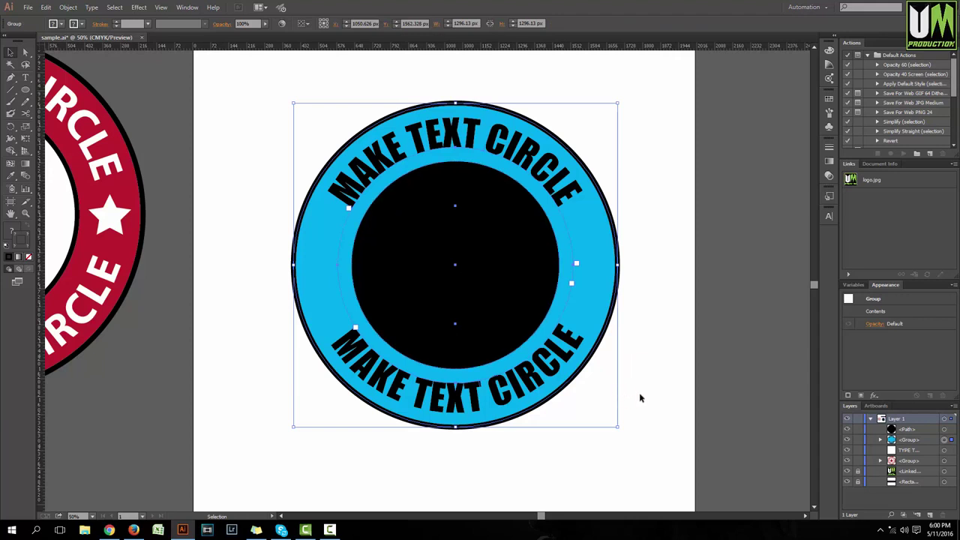
# - Align the inner black circle and the badge group to their horizontal and vertical centres, and deselect them
pyautogui.moveTo(644, 439); pyautogui.dragTo(234, 67)
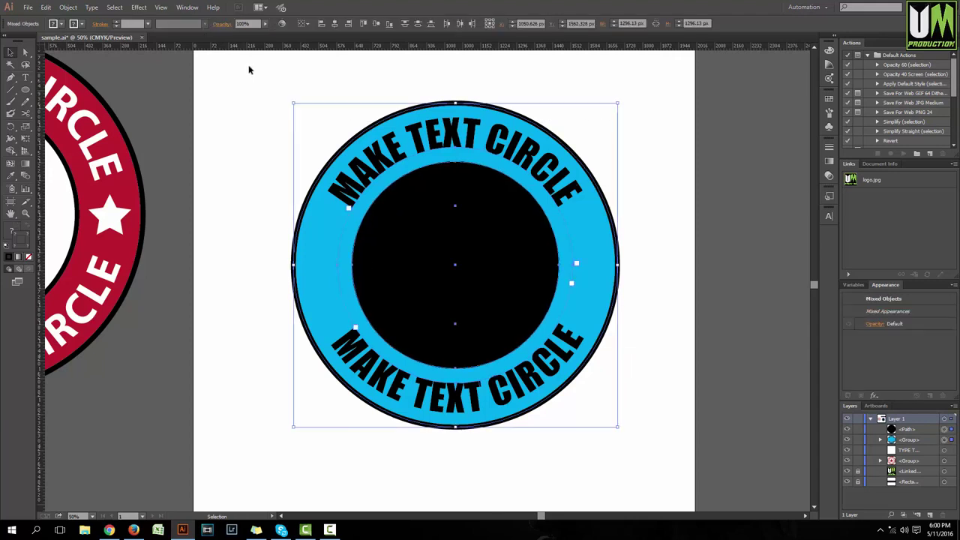
pyautogui.click(335, 24)
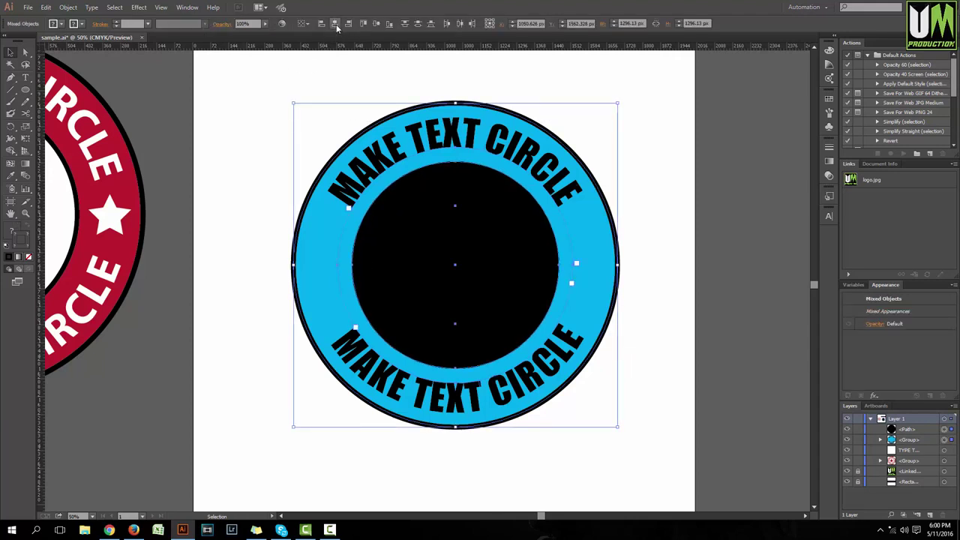
pyautogui.click(377, 24)
pyautogui.click(650, 189)
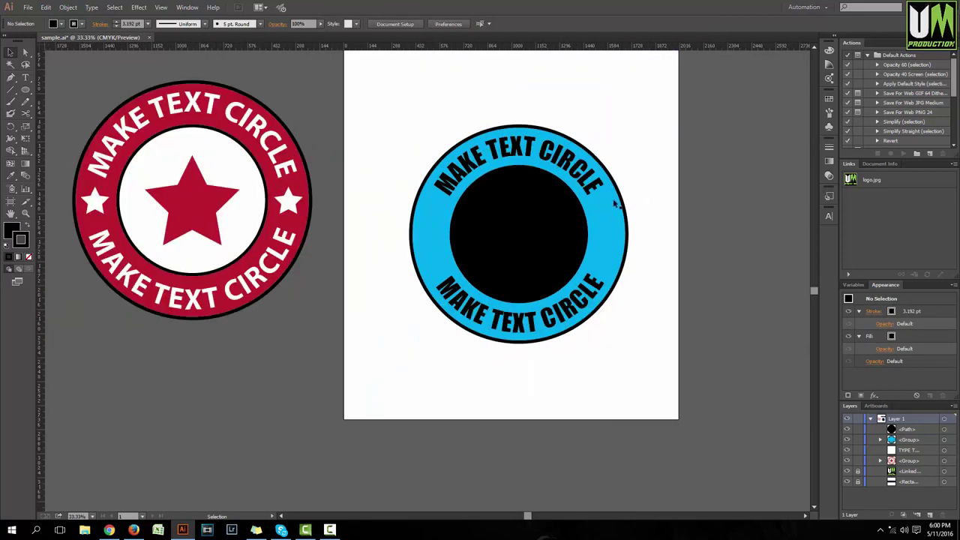
# - Try the dark red swatch C=15 M=100 Y=90 K=10 as the badge group's stroke colour, and undo it
pyautogui.scroll(1, 654, 221)
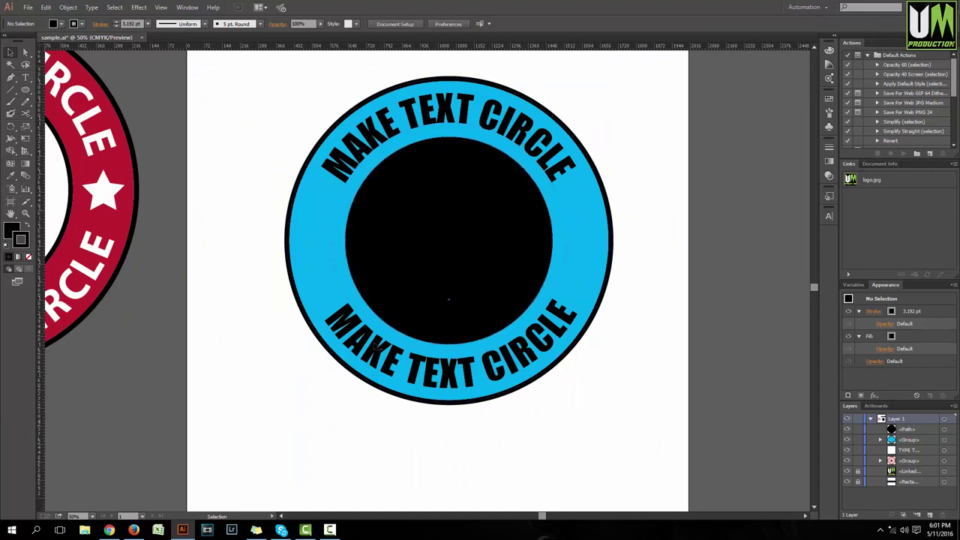
pyautogui.scroll(-1, 590, 296)
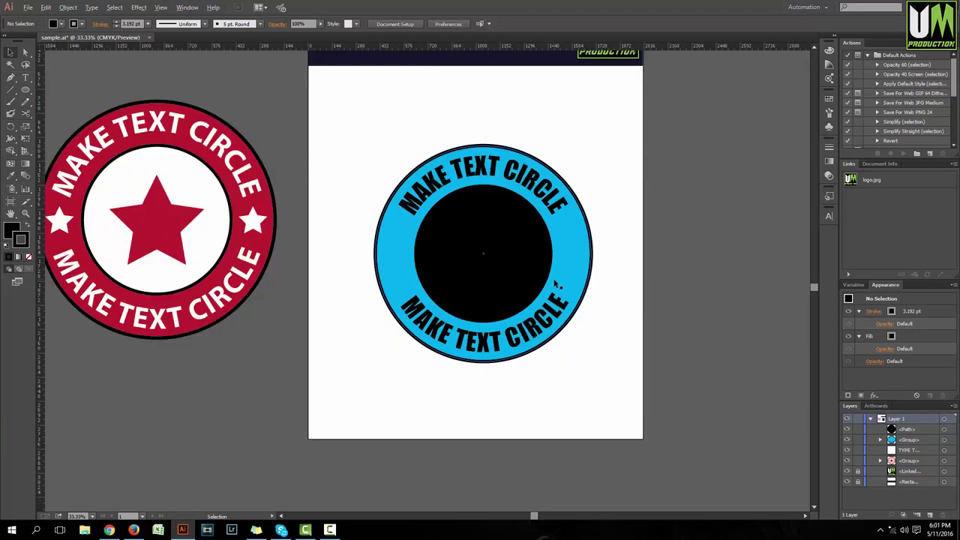
pyautogui.scroll(1, 568, 272)
pyautogui.scroll(1, 651, 300)
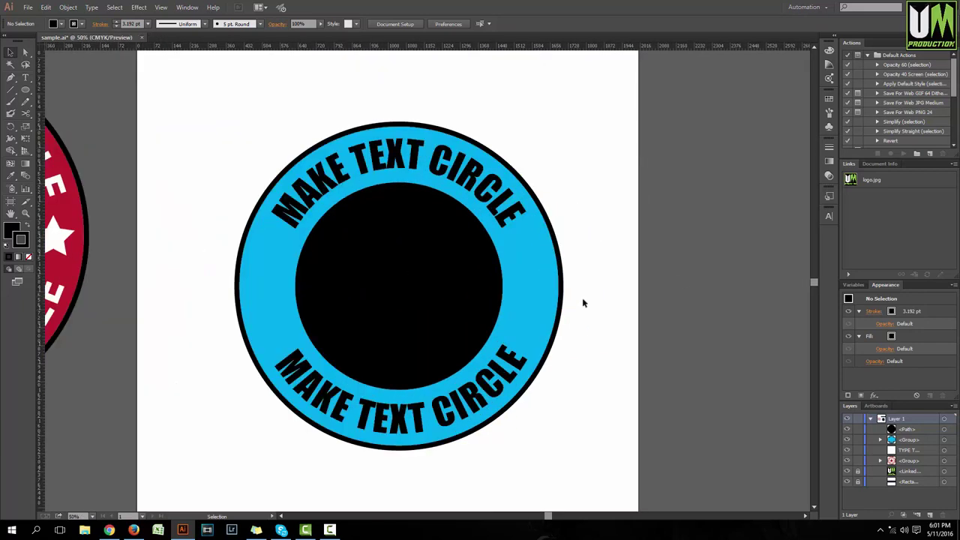
pyautogui.click(546, 287)
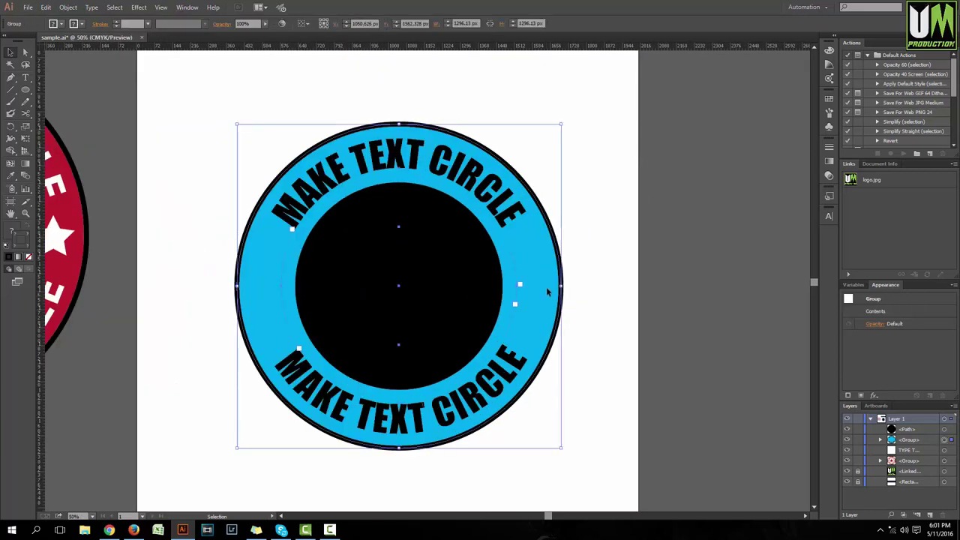
pyautogui.click(829, 98)
pyautogui.click(774, 122)
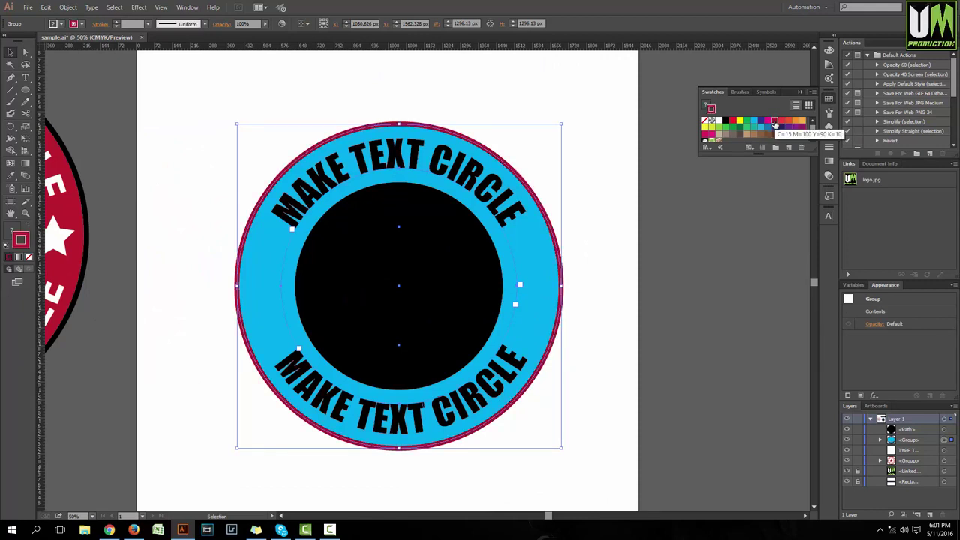
pyautogui.hotkey('ctrl', 'z')
# - Ungroup the blue badge group and deselect its parts
pyautogui.press('F6')
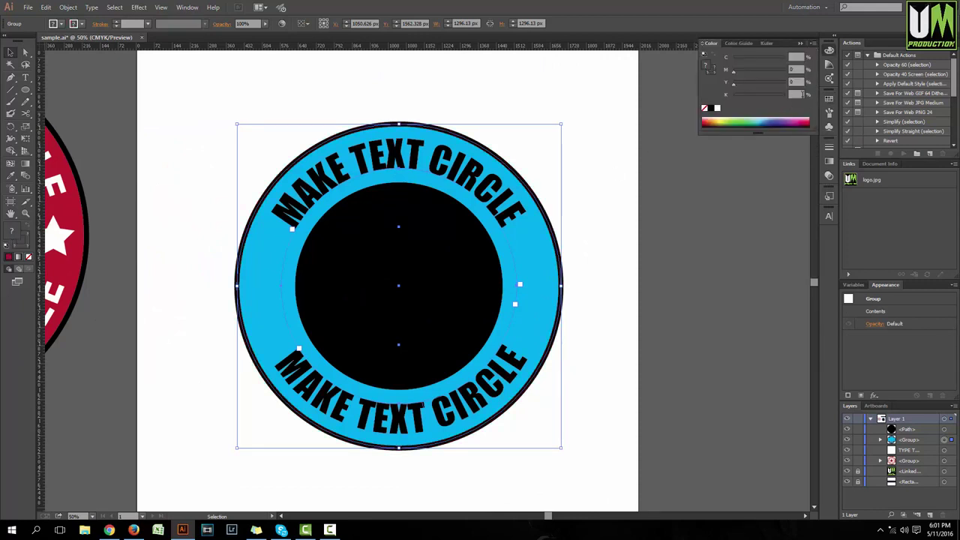
pyautogui.click(829, 99)
pyautogui.rightClick(554, 261)
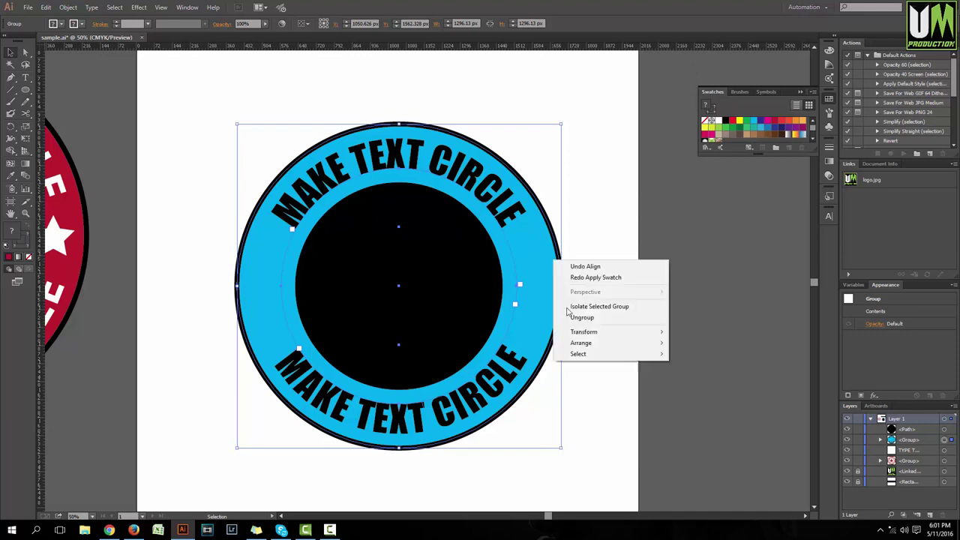
pyautogui.click(577, 318)
pyautogui.click(600, 289)
# - Fill the badge's outer circle with the magenta swatch and deselect it
pyautogui.click(546, 274)
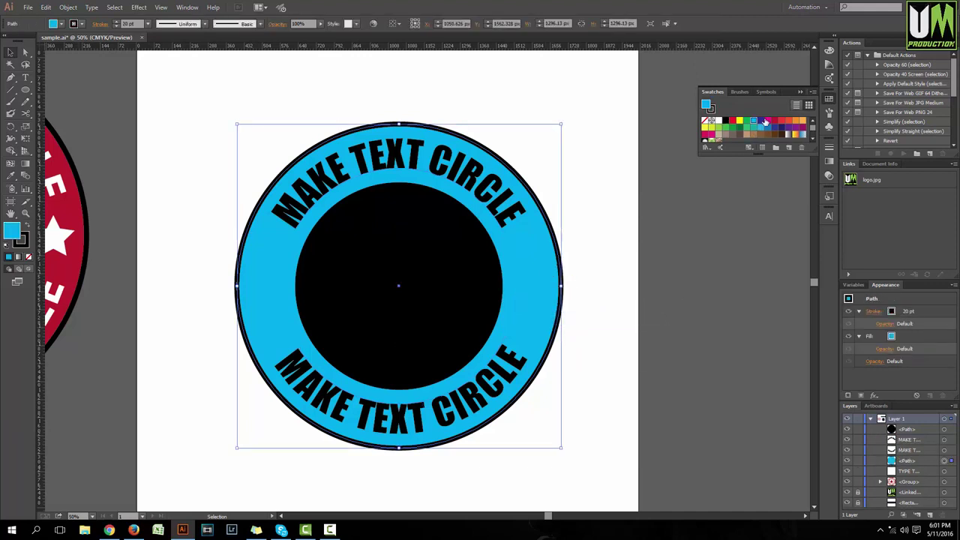
pyautogui.click(766, 121)
pyautogui.click(696, 204)
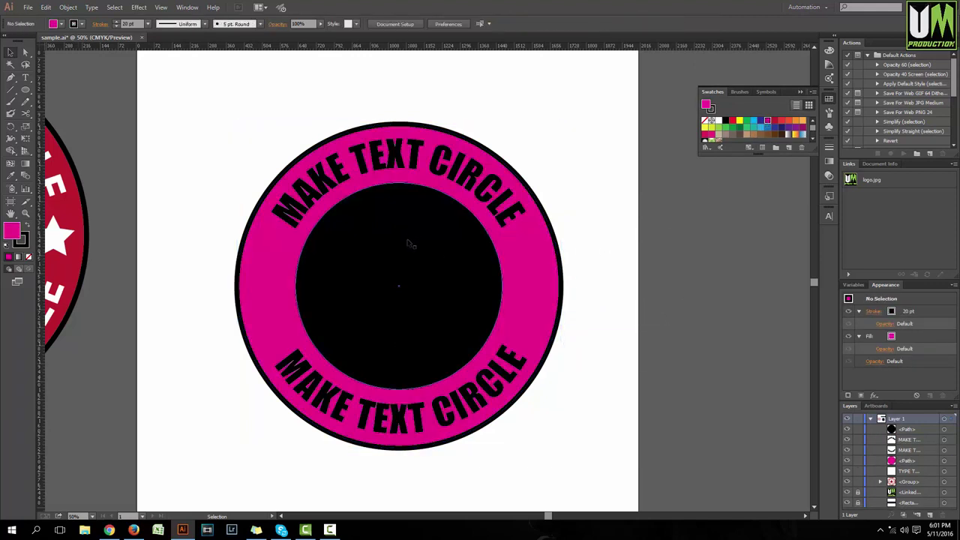
# - Fill the badge's inner circle with white and deselect it
pyautogui.click(400, 251)
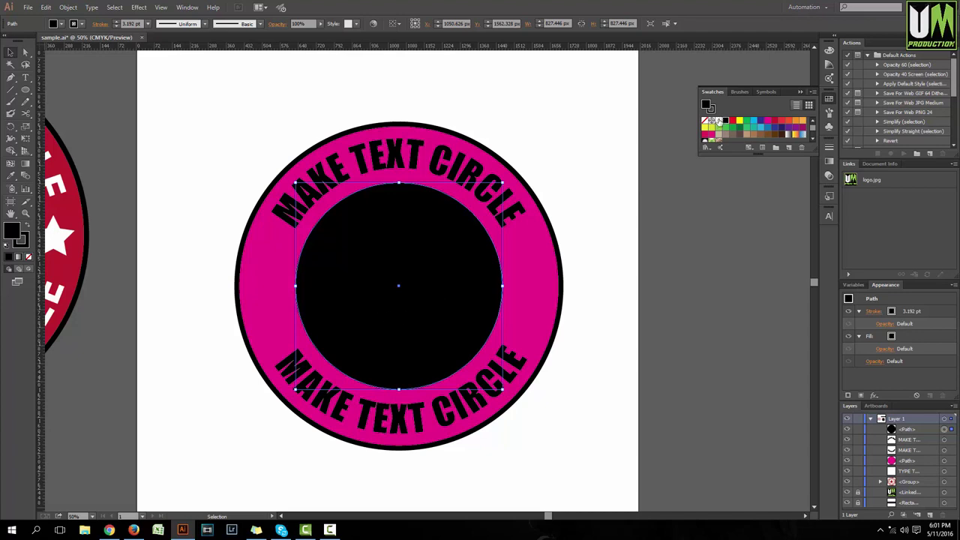
pyautogui.click(718, 121)
pyautogui.click(650, 244)
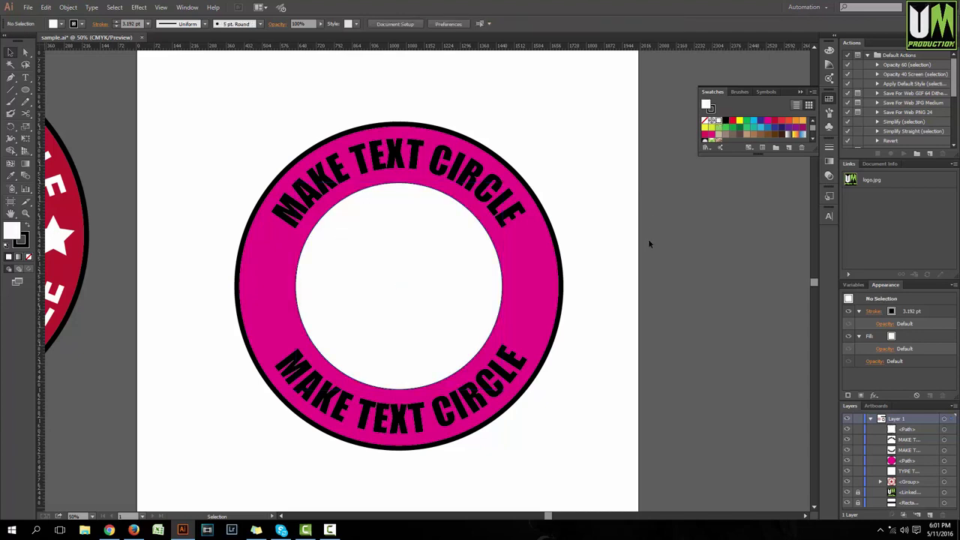
# - Try a blue fill on both MAKE TEXT CIRCLE arc texts, and return them to black
pyautogui.click(516, 284)
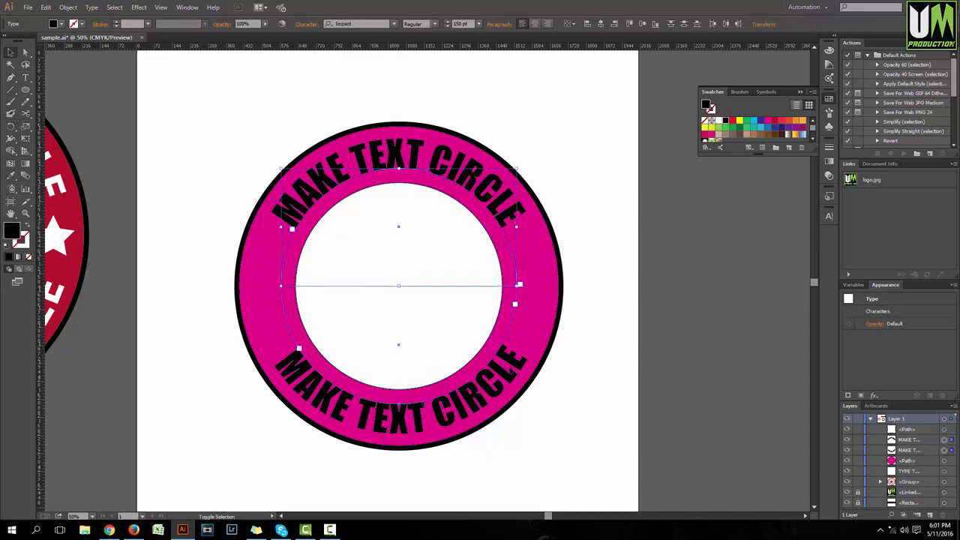
pyautogui.click(767, 128)
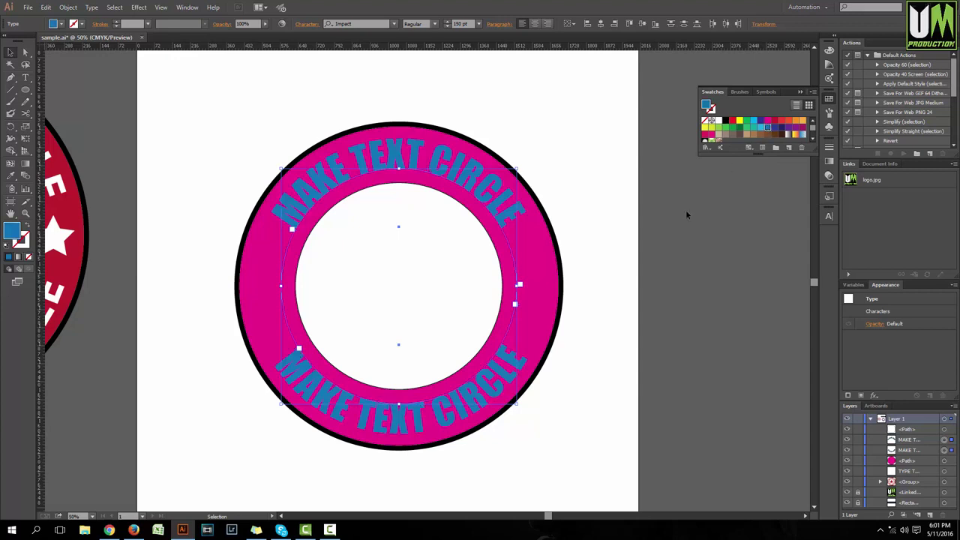
pyautogui.click(713, 128)
pyautogui.click(724, 120)
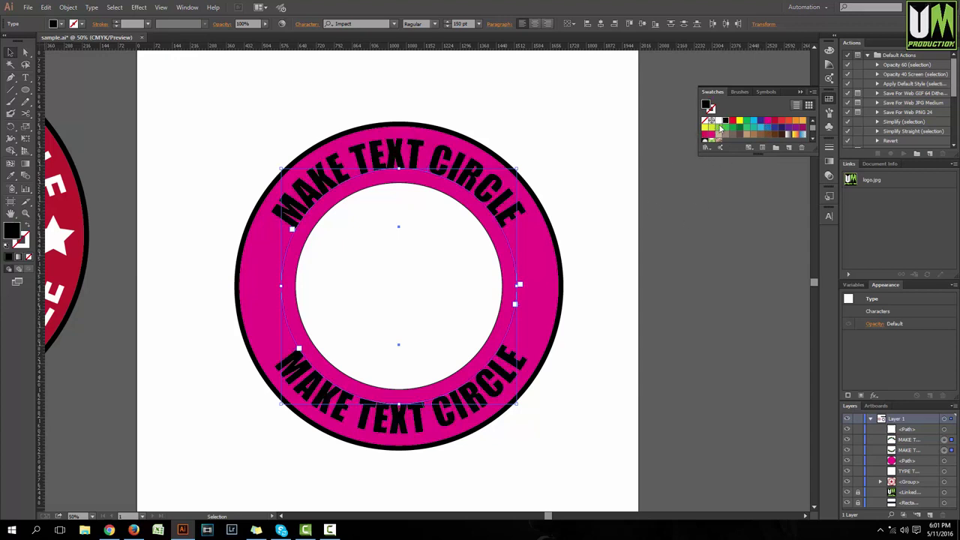
pyautogui.click(627, 199)
# - Set the inner white circle's stroke weight to 16 pt and deselect it
pyautogui.scroll(-2, 433, 220)
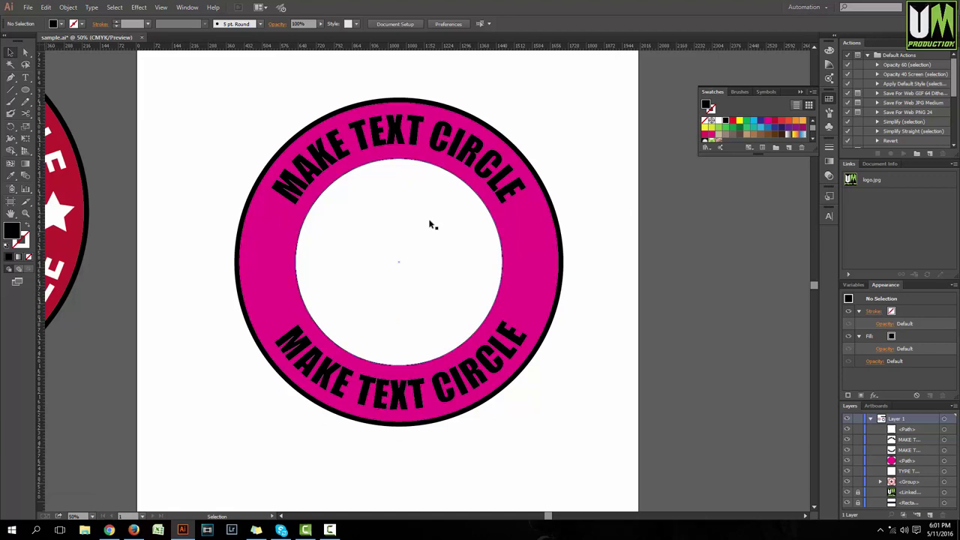
pyautogui.click(365, 264)
pyautogui.scroll(3, 297, 258)
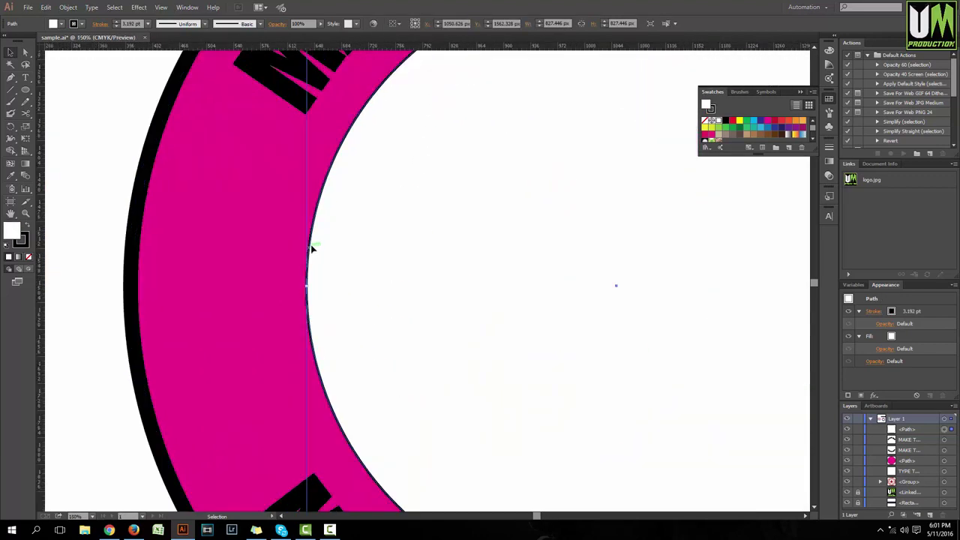
pyautogui.scroll(-1, 322, 274)
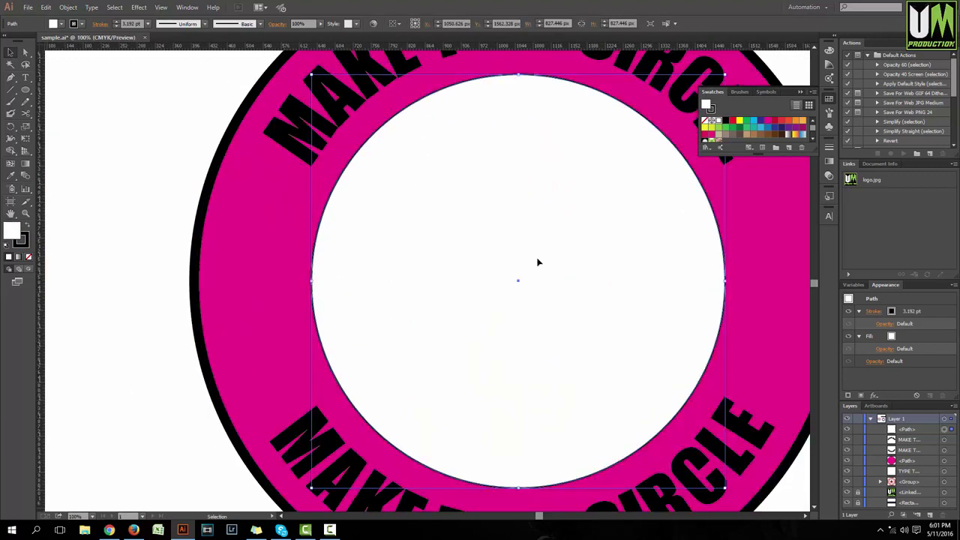
pyautogui.click(938, 311)
pyautogui.click(920, 235)
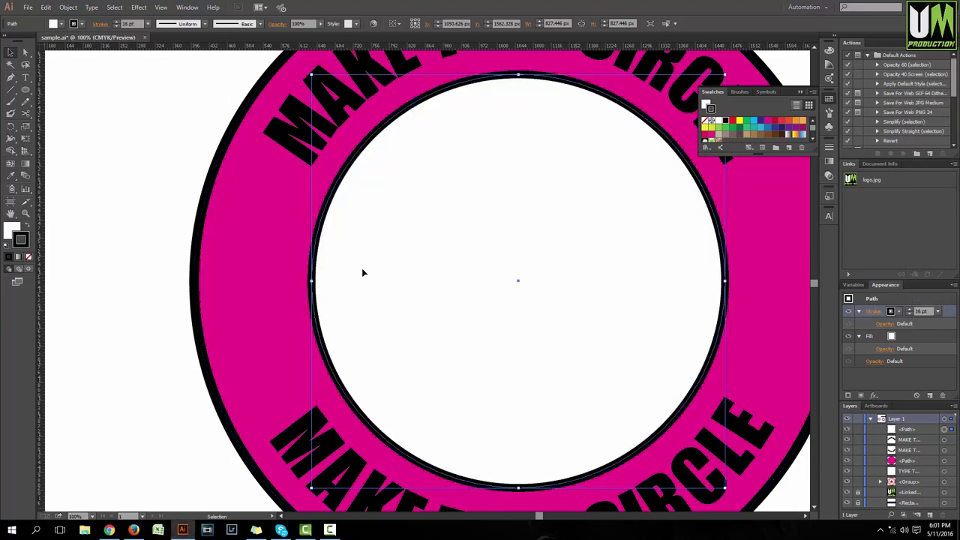
pyautogui.scroll(-1, 362, 268)
pyautogui.click(759, 284)
pyautogui.scroll(-1, 607, 295)
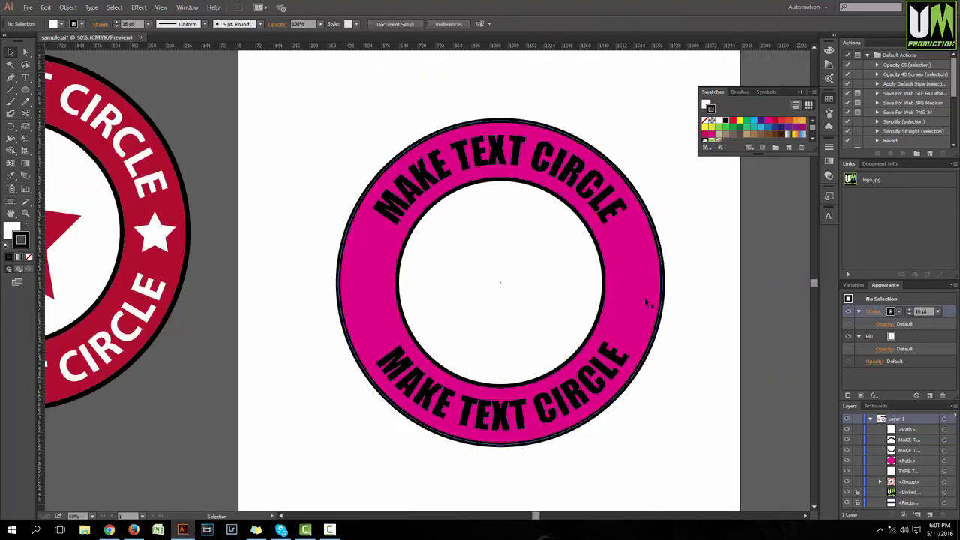
# - Set the inner white circle's stroke weight to 12 pt and deselect it
pyautogui.click(571, 306)
pyautogui.click(938, 311)
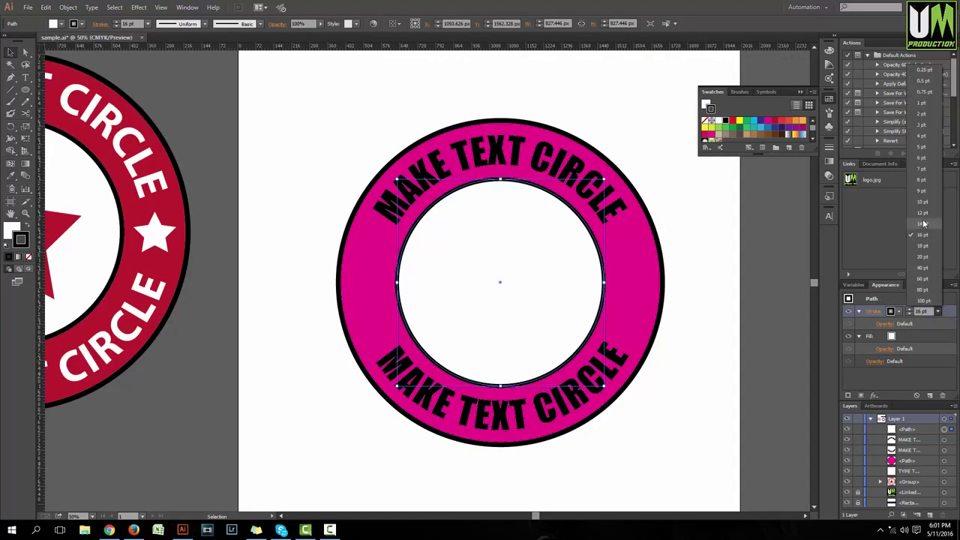
pyautogui.click(921, 224)
pyautogui.click(728, 265)
pyautogui.scroll(-1, 724, 279)
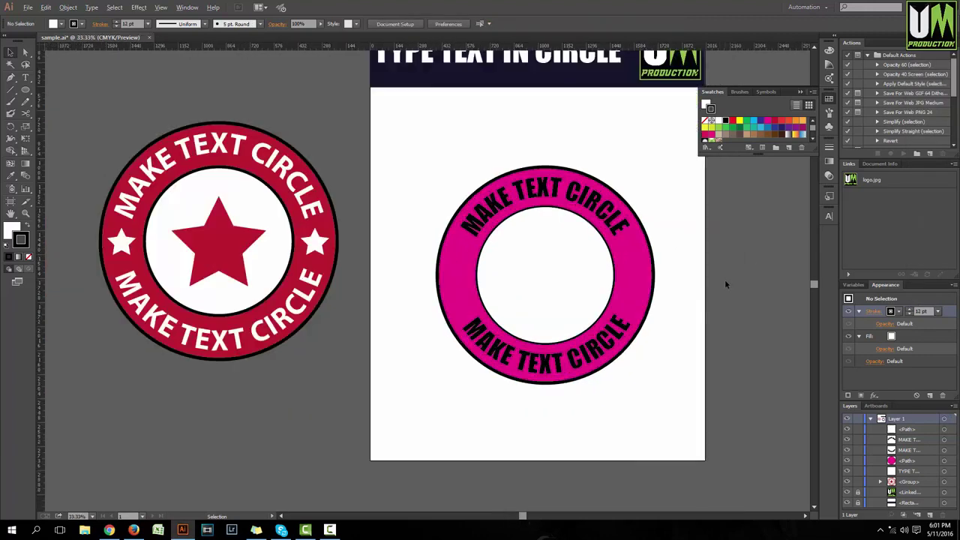
# - Try the red swatch as the outer circle's stroke colour, and undo it
pyautogui.scroll(1, 709, 274)
pyautogui.scroll(-1, 525, 247)
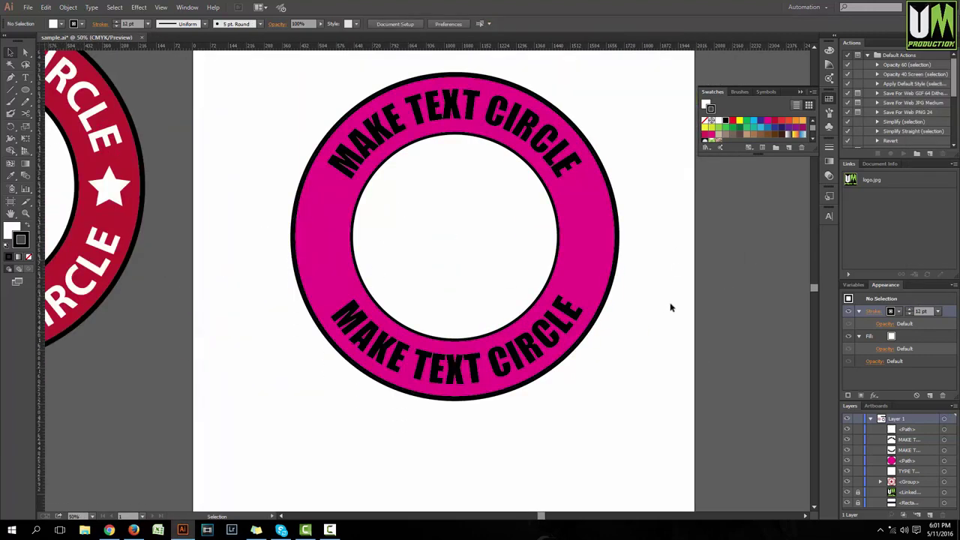
pyautogui.scroll(1, 671, 307)
pyautogui.click(601, 256)
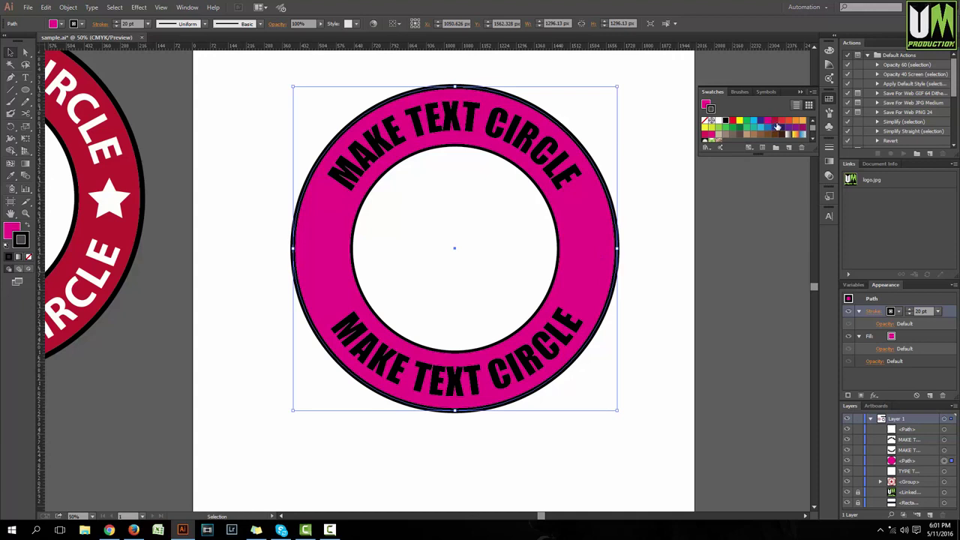
pyautogui.click(13, 234)
pyautogui.click(620, 243)
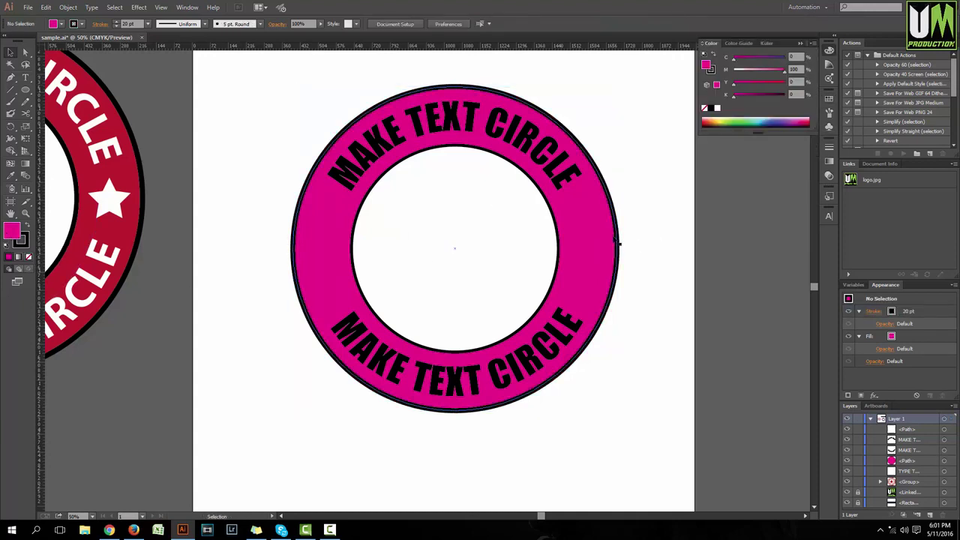
pyautogui.click(618, 242)
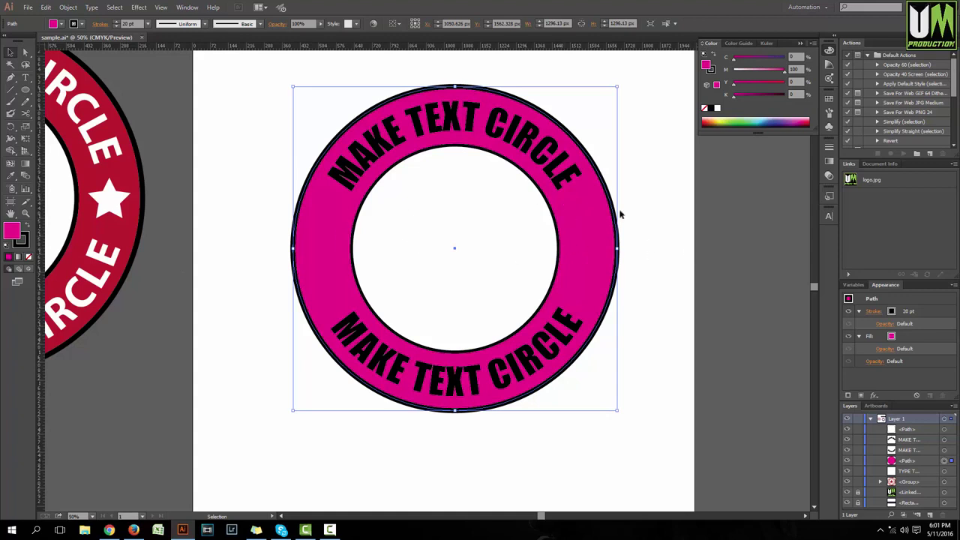
pyautogui.click(22, 242)
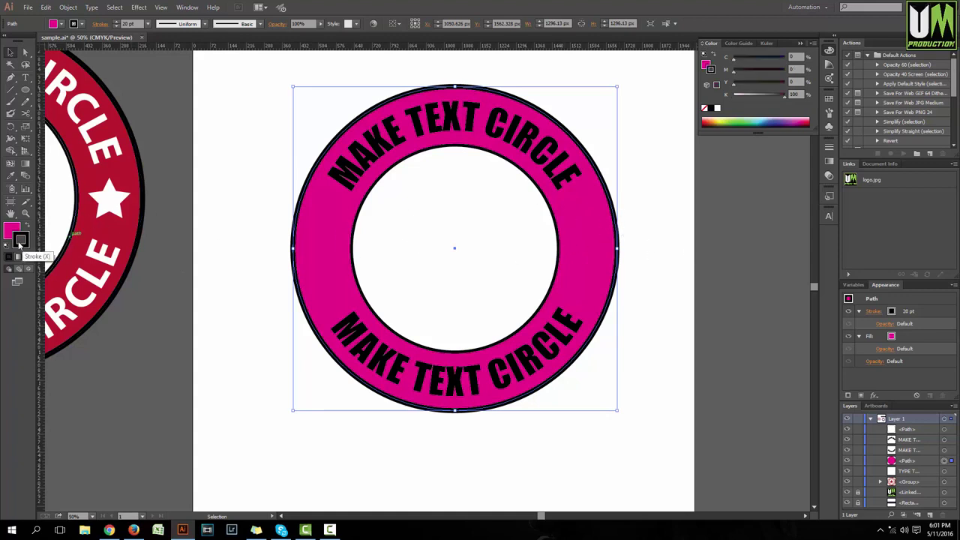
pyautogui.click(829, 98)
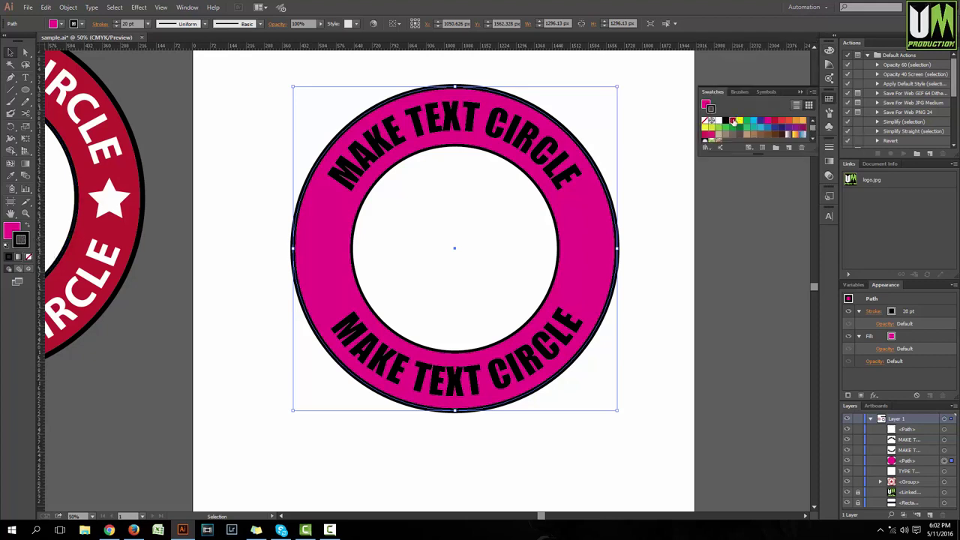
pyautogui.click(734, 120)
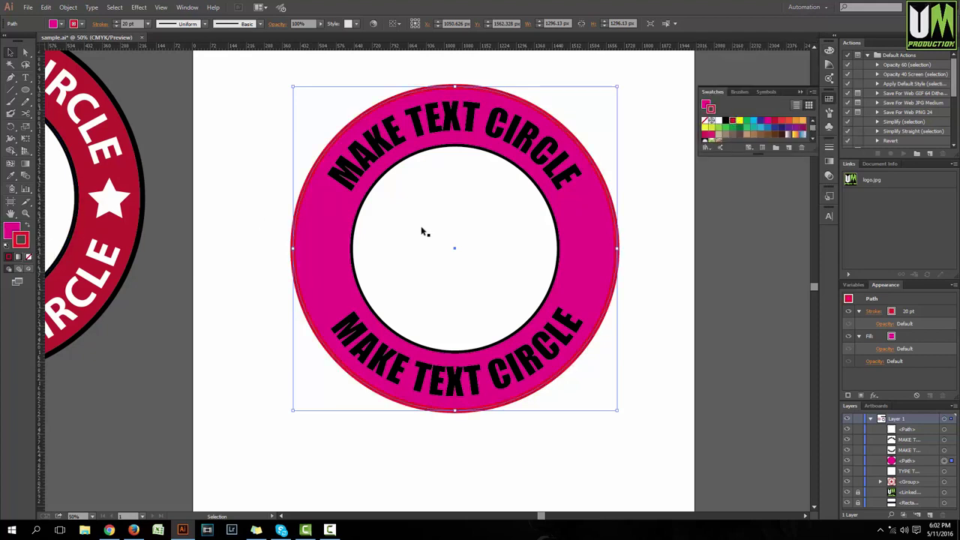
pyautogui.hotkey('ctrl', 'z')
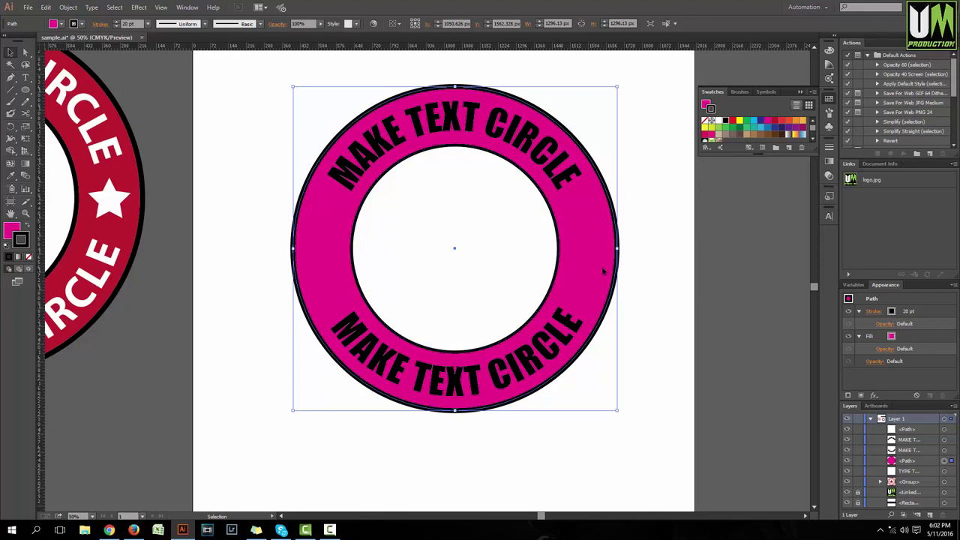
# - Fill the badge's outer circle with the green swatch, deselect it and collapse the swatches
pyautogui.click(10, 231)
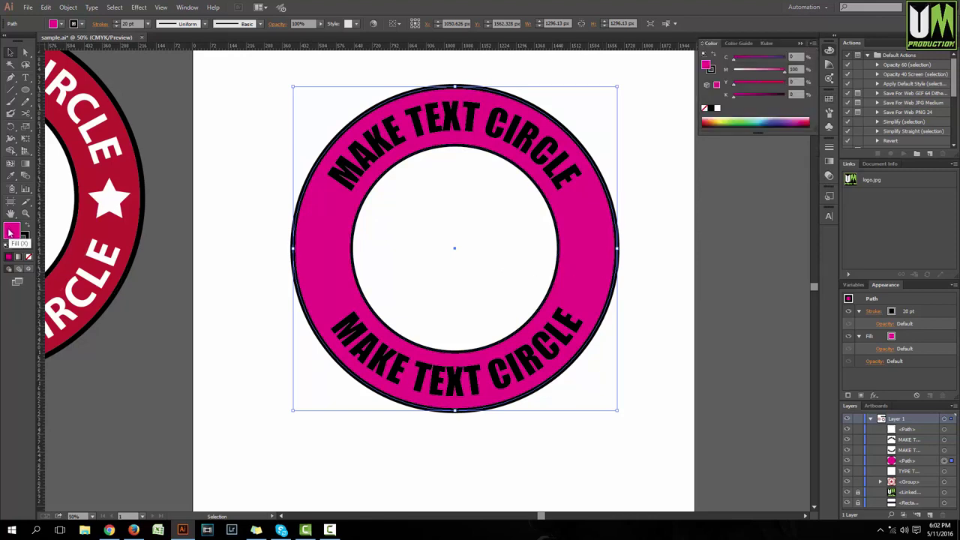
pyautogui.click(829, 98)
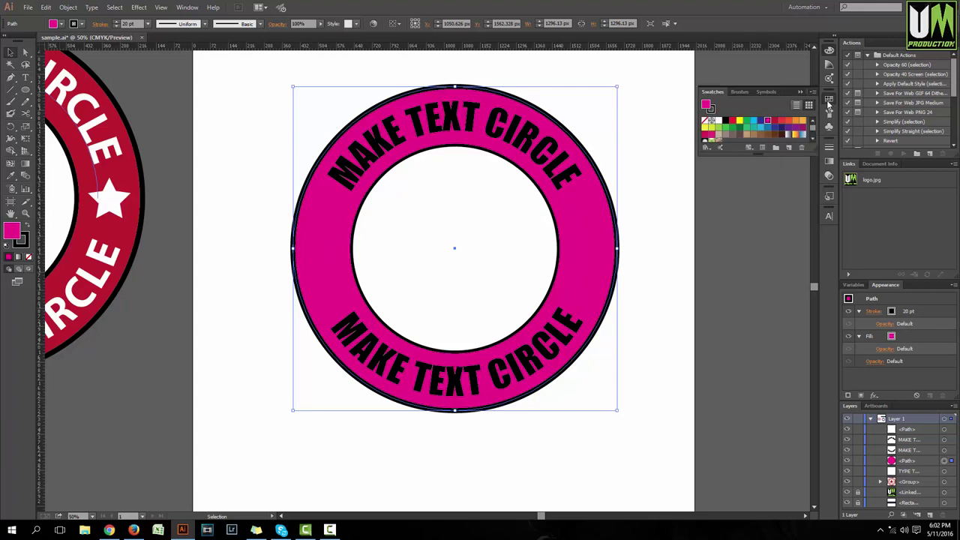
pyautogui.click(747, 121)
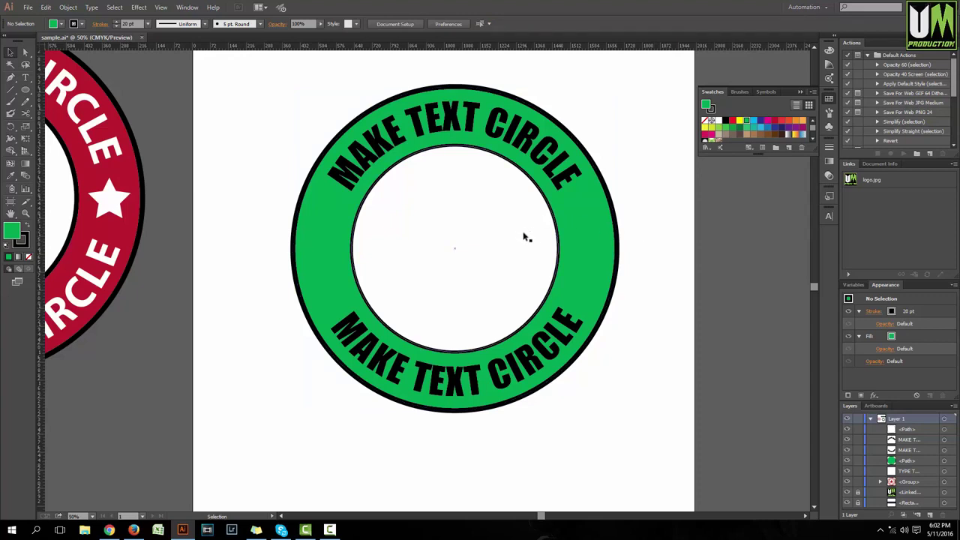
pyautogui.scroll(2, 675, 244)
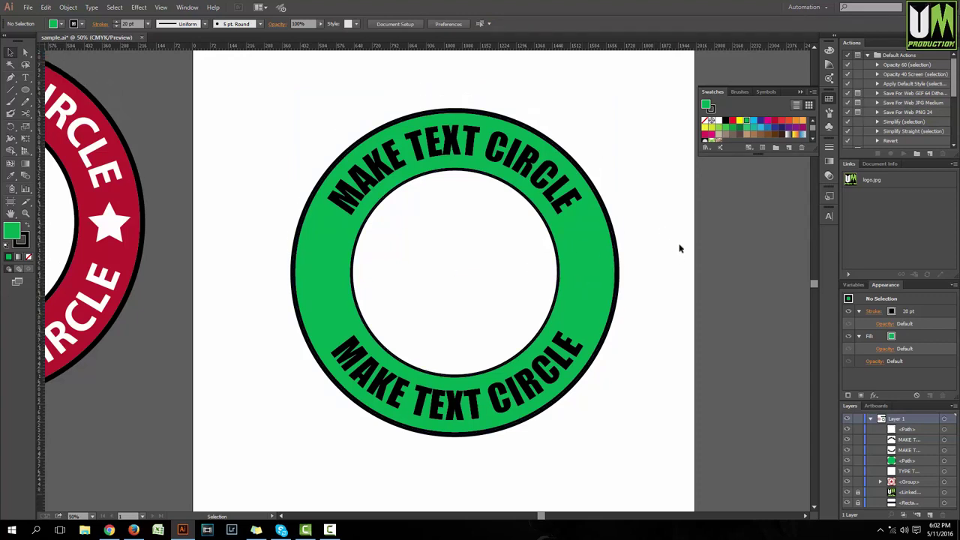
pyautogui.click(800, 92)
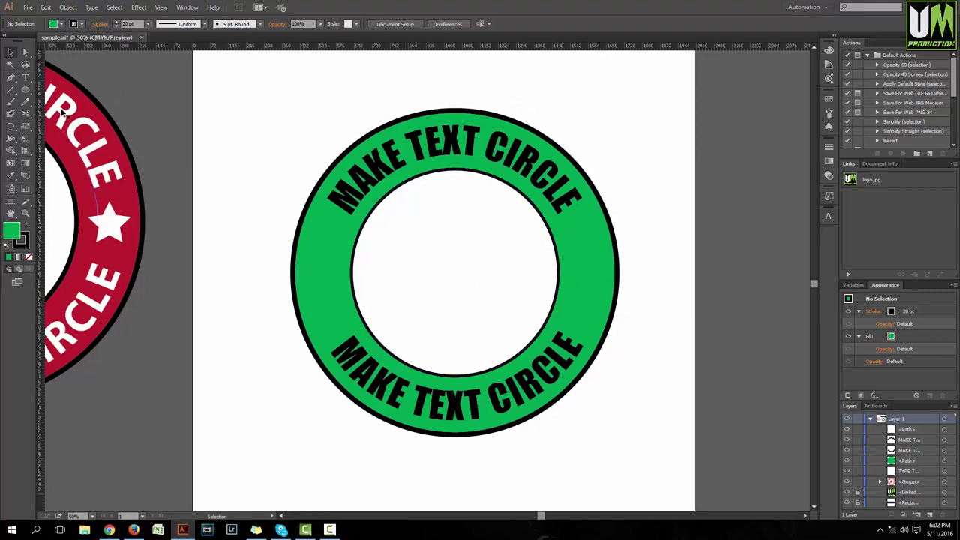
# - Draw a five-pointed star about 505 by 480 px with the Star tool and place it clear of the badge's right side
pyautogui.click(24, 90)
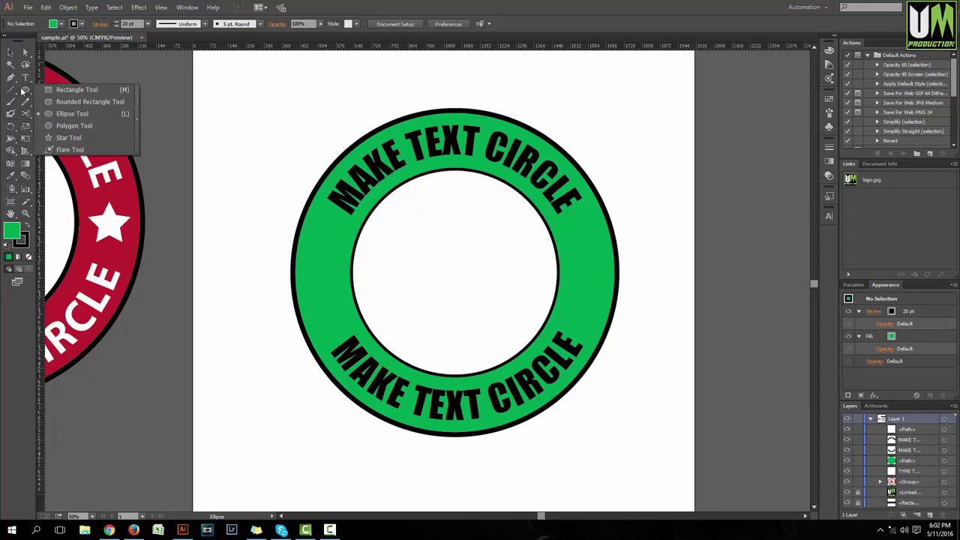
pyautogui.click(85, 139)
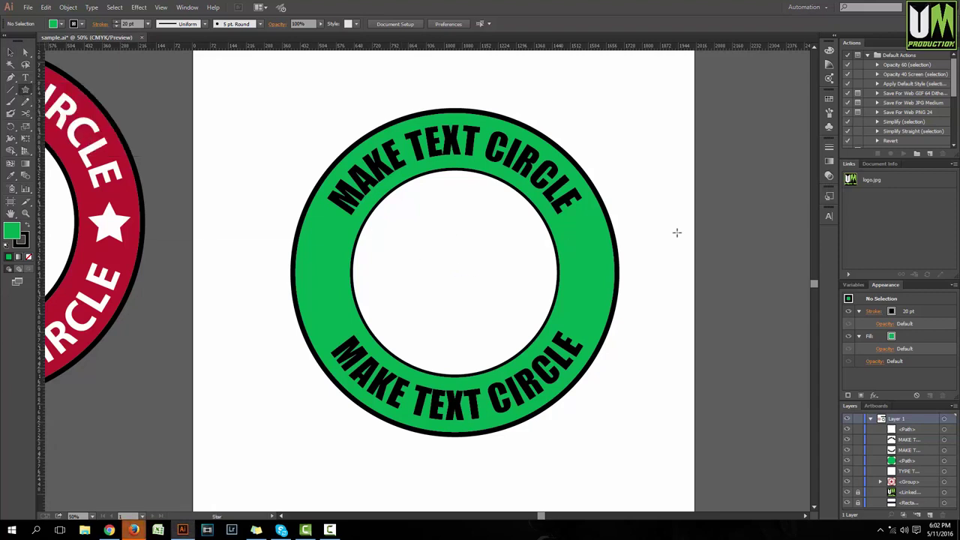
pyautogui.moveTo(667, 191); pyautogui.dragTo(703, 246)
pyautogui.click(13, 53)
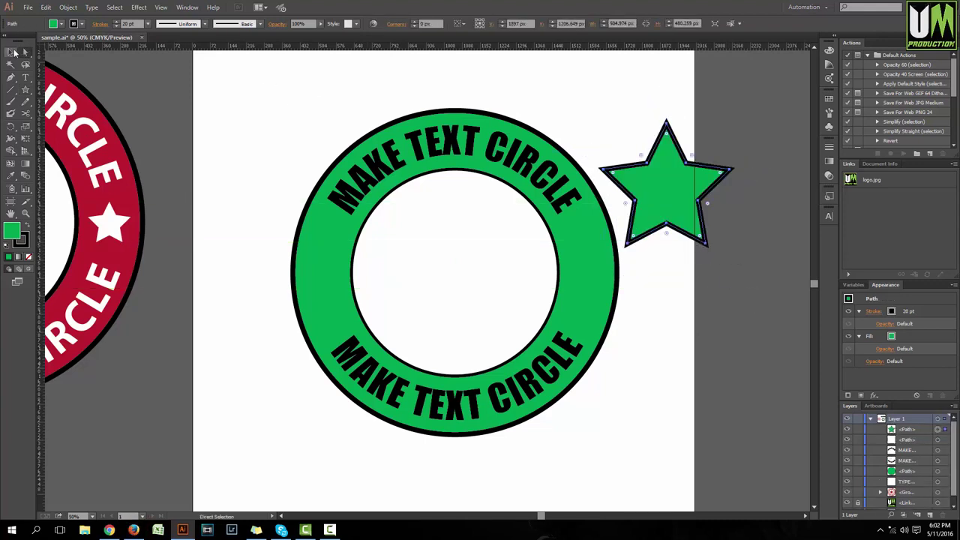
pyautogui.moveTo(675, 184); pyautogui.dragTo(742, 201)
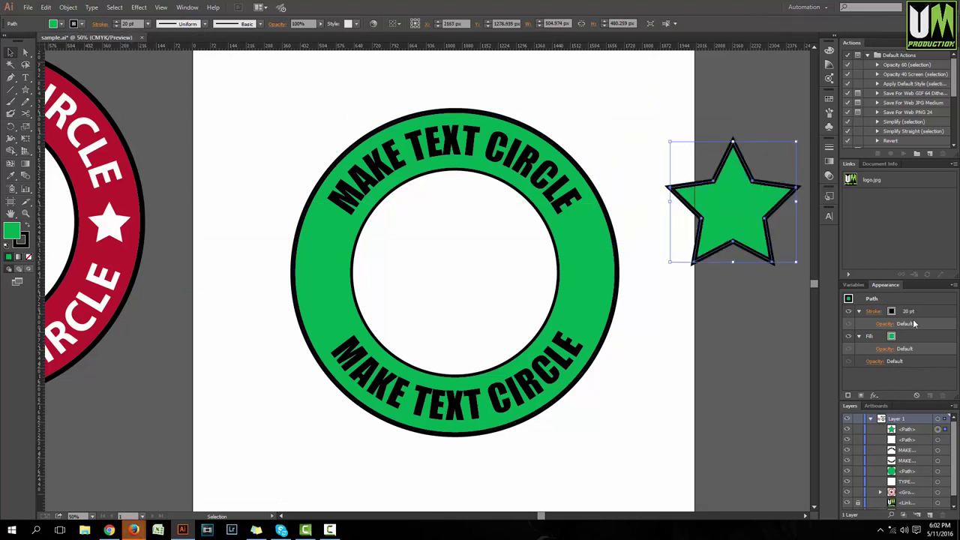
# - Remove the green star's black stroke and move the star down beside the badge's middle
pyautogui.moveTo(931, 313); pyautogui.dragTo(945, 396)
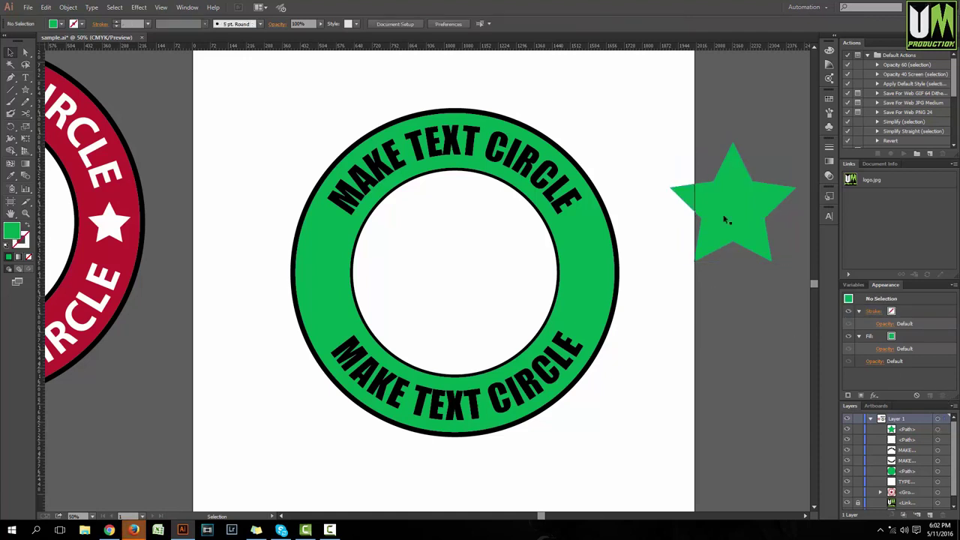
pyautogui.moveTo(743, 202); pyautogui.dragTo(737, 264)
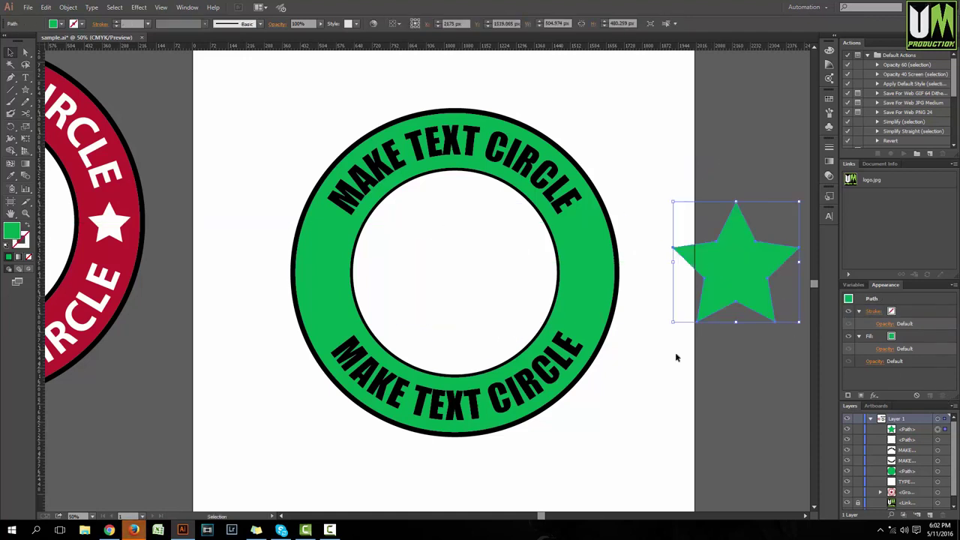
# - Group the badge's two circles with both MAKE TEXT CIRCLE arc texts, leaving the star out, and deselect the group
pyautogui.moveTo(631, 425); pyautogui.dragTo(242, 114)
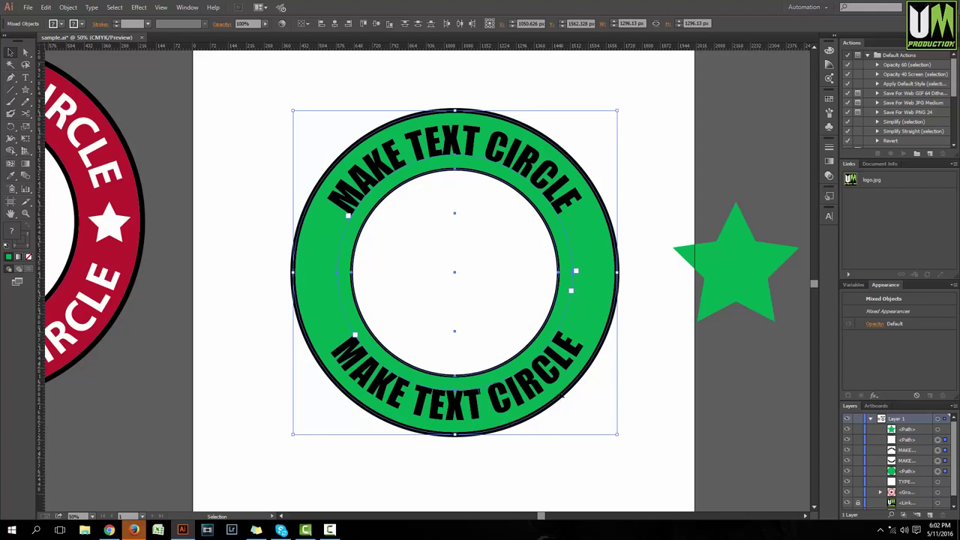
pyautogui.press('a')
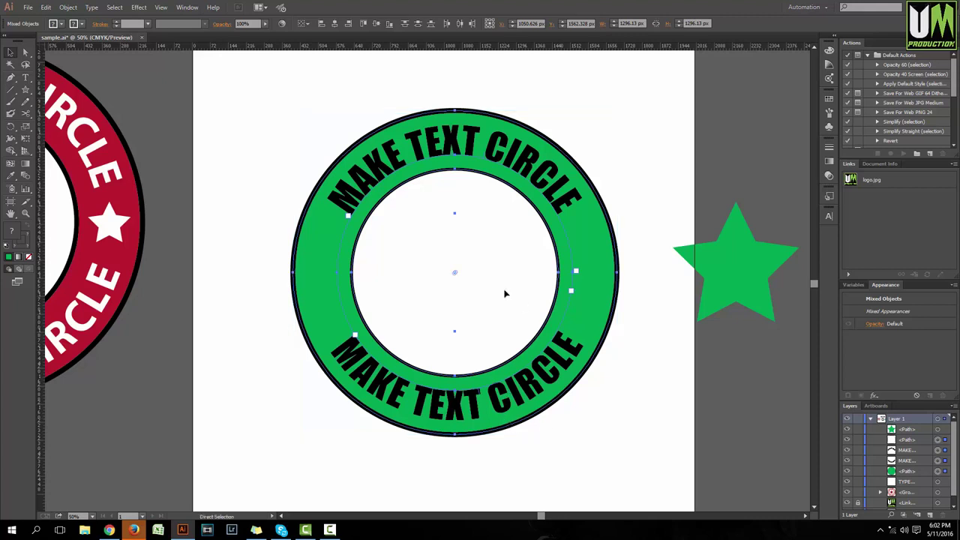
pyautogui.hotkey('ctrl', 'g')
pyautogui.press('v')
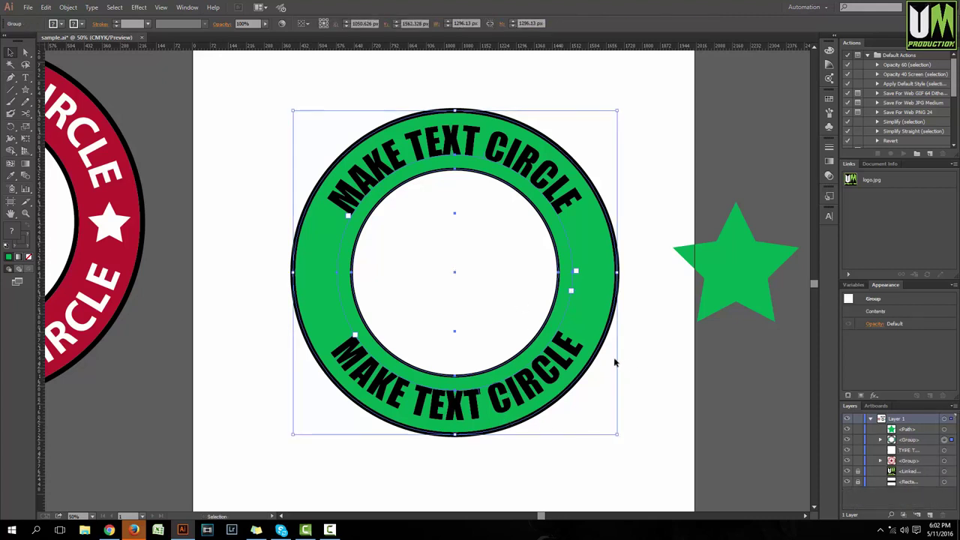
pyautogui.click(655, 428)
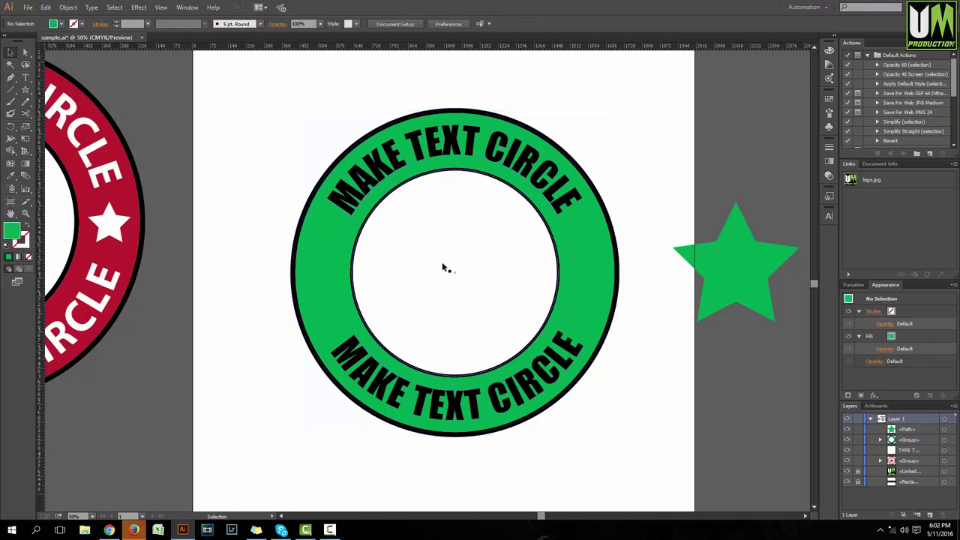
# - Ungroup the badge's circles and arc texts, group them again and deselect
pyautogui.rightClick(456, 267)
pyautogui.click(462, 322)
pyautogui.moveTo(605, 465); pyautogui.dragTo(297, 109)
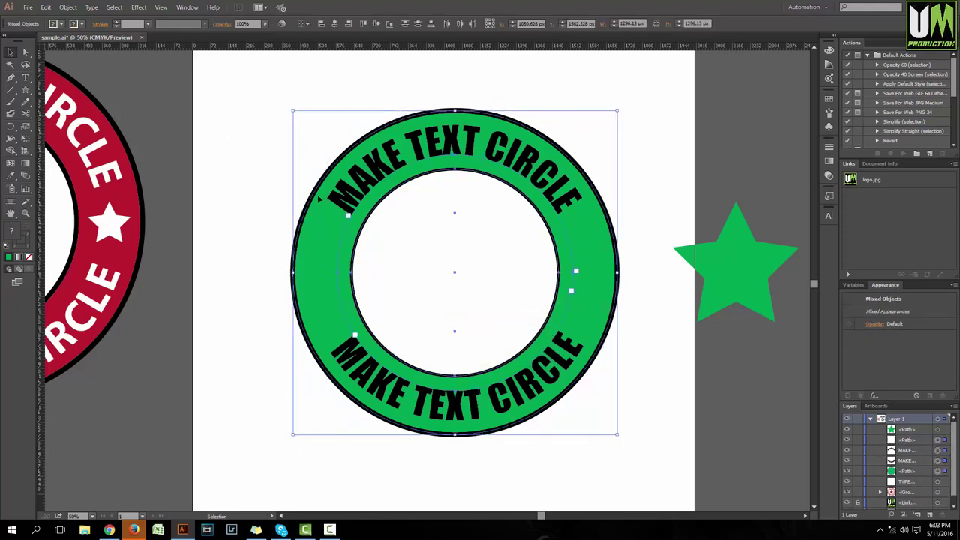
pyautogui.rightClick(424, 231)
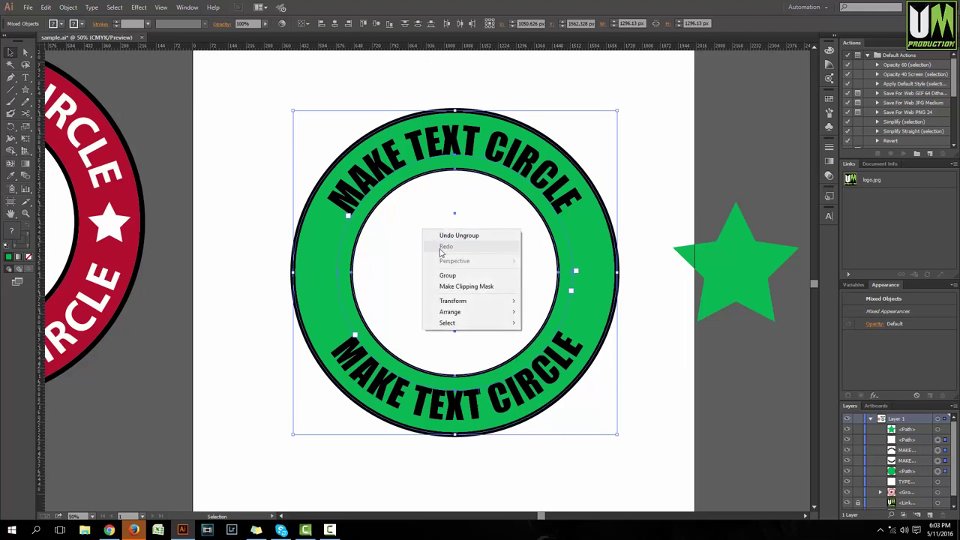
pyautogui.click(456, 278)
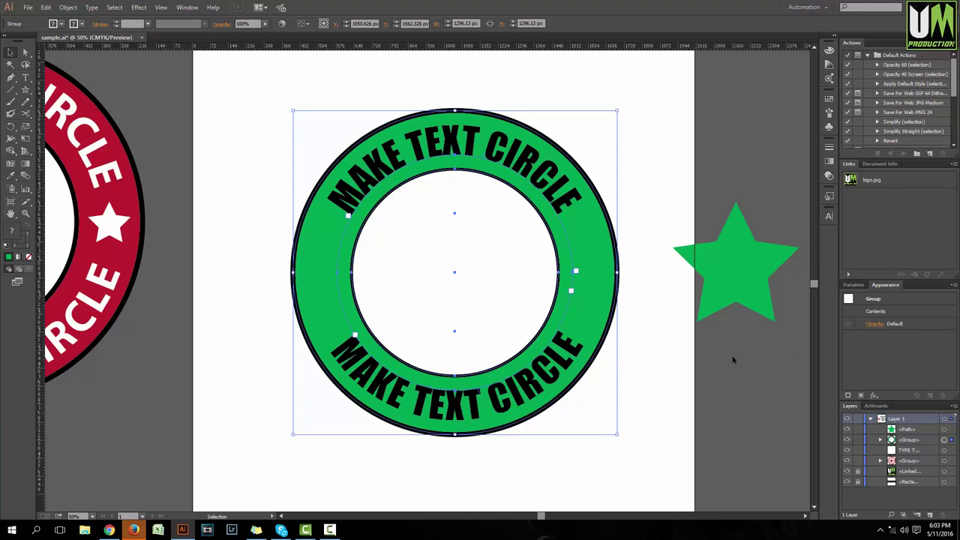
pyautogui.click(747, 338)
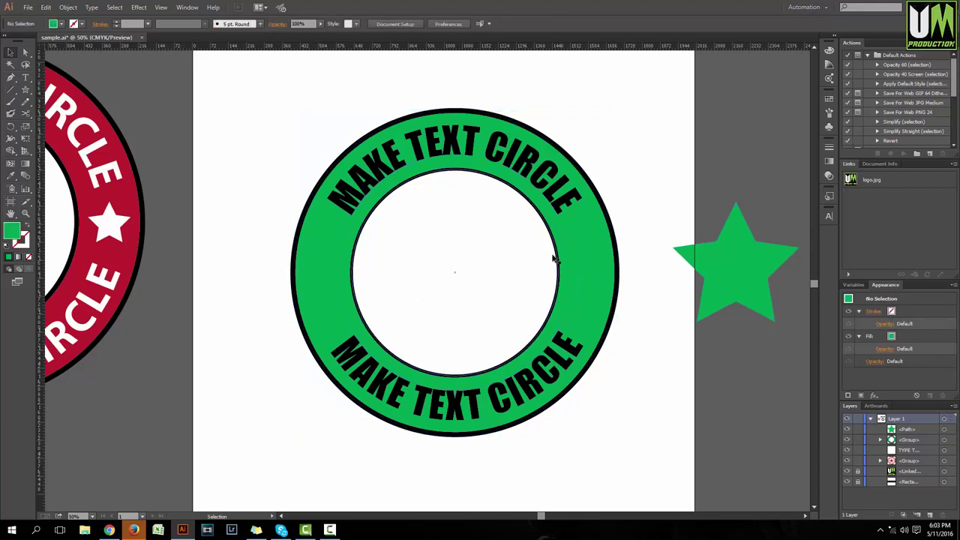
# - Move the green star into the badge's inner circle and enlarge it to about 547 by 520 px
pyautogui.click(747, 266)
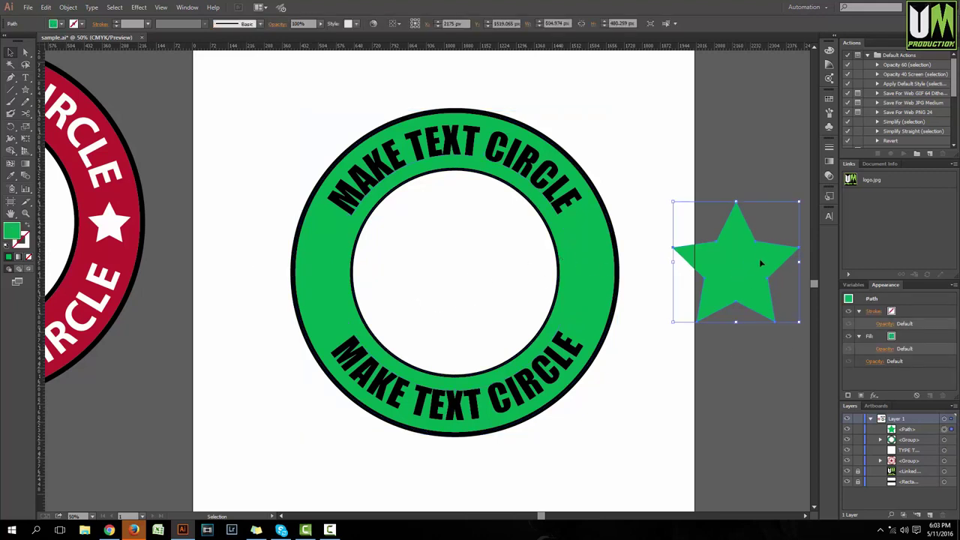
pyautogui.moveTo(750, 265); pyautogui.dragTo(451, 253)
pyautogui.click(658, 226)
pyautogui.moveTo(523, 204)
pyautogui.mouseDown()
pyautogui.moveTo(534, 194)
pyautogui.moveTo(525, 201)
pyautogui.mouseUp()
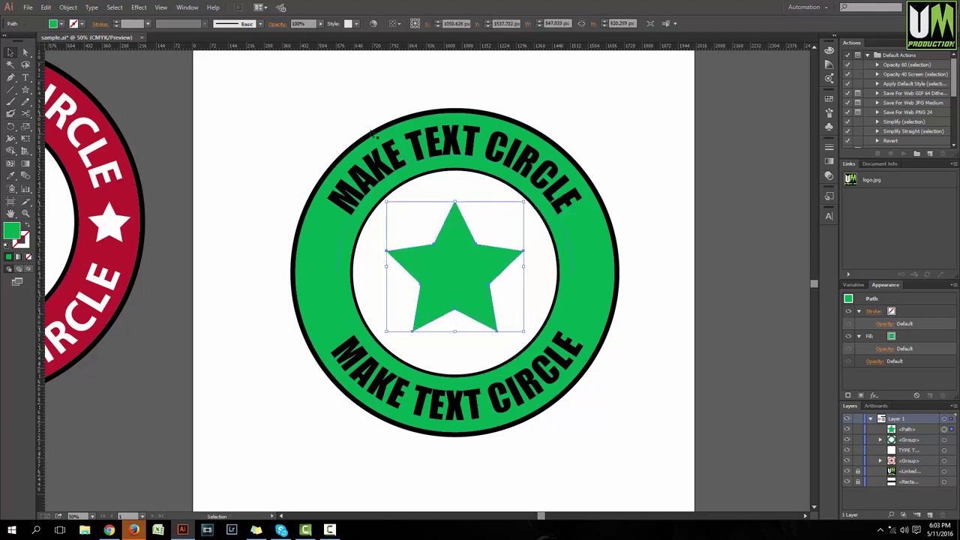
pyautogui.click(625, 334)
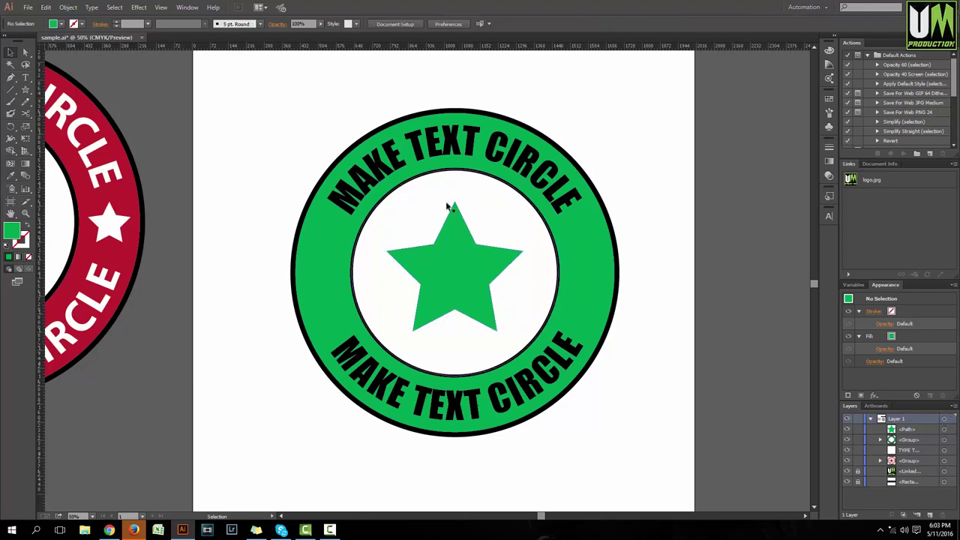
# - Align the green star and the badge group to each other on both their horizontal and vertical centres, and deselect
pyautogui.click(455, 219)
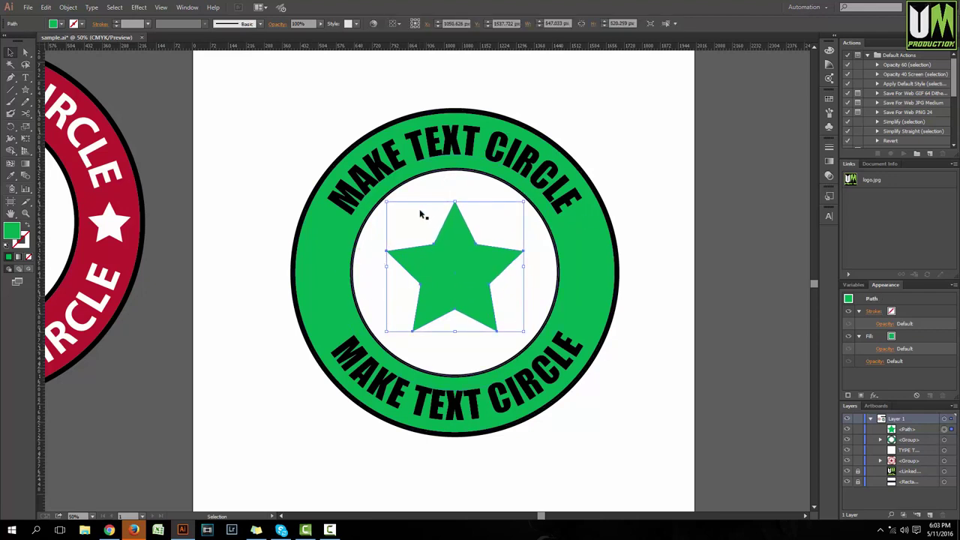
pyautogui.click(564, 213)
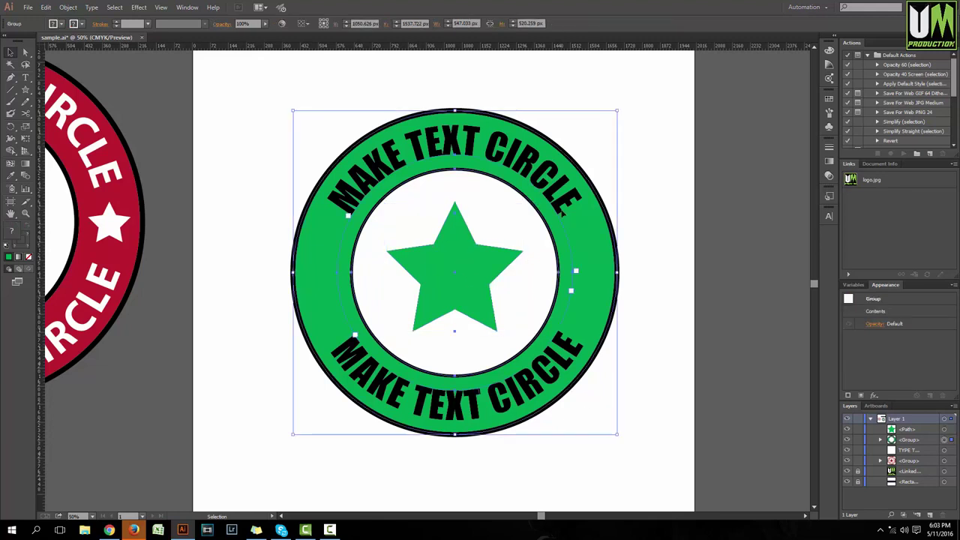
pyautogui.moveTo(462, 267); pyautogui.dragTo(465, 293)
pyautogui.click(642, 313)
pyautogui.moveTo(639, 435); pyautogui.dragTo(274, 115)
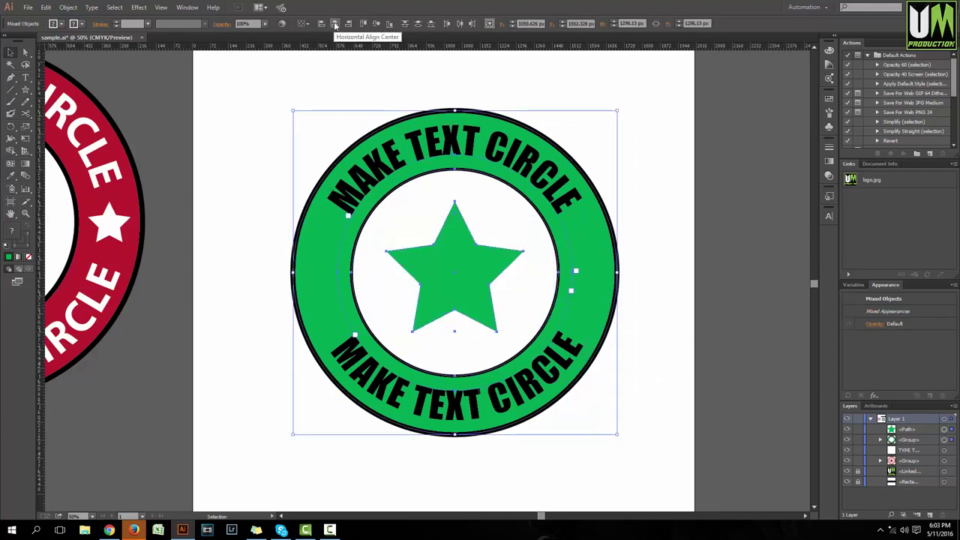
pyautogui.click(335, 25)
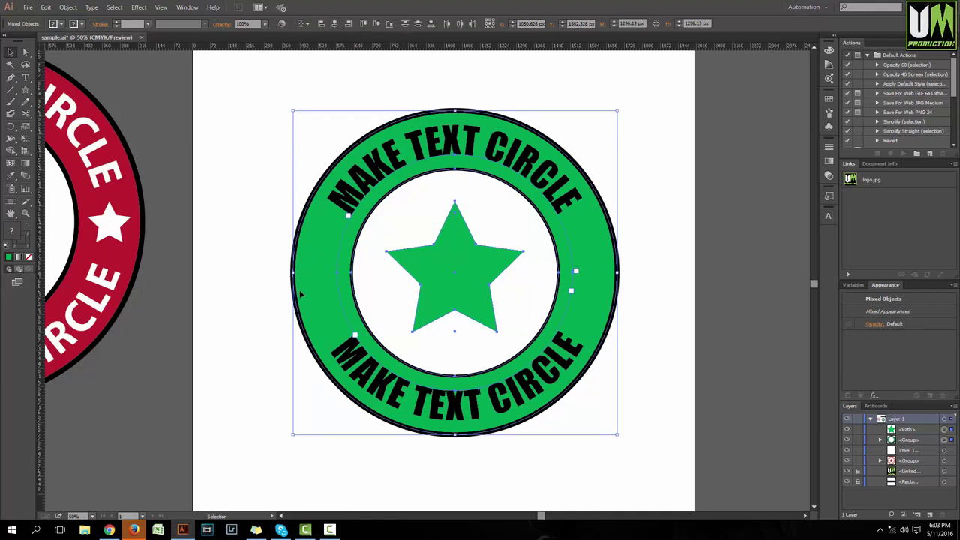
pyautogui.click(377, 25)
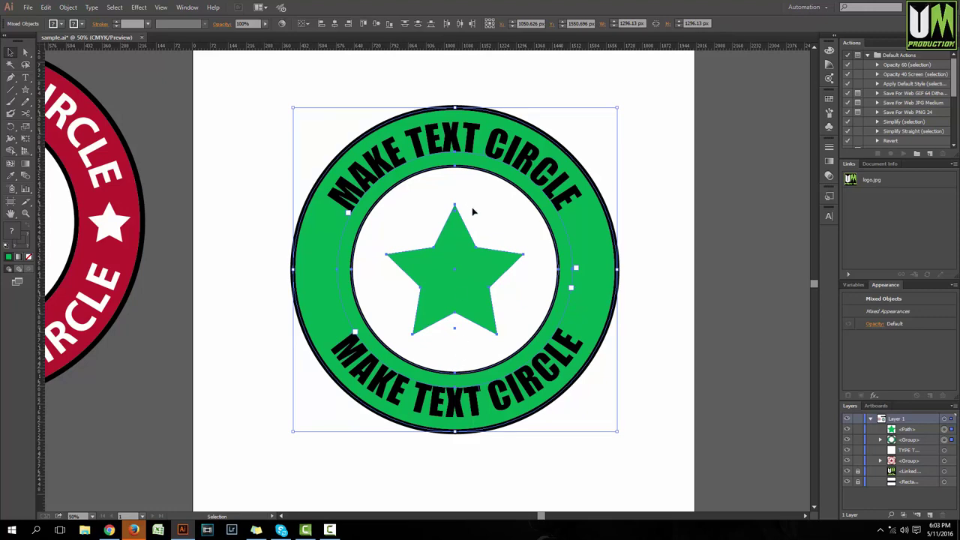
pyautogui.click(694, 268)
# - Duplicate the centre star, shrink the copy to about 123 by 117 px and place it on the right side of the green ring
pyautogui.scroll(-2, 481, 267)
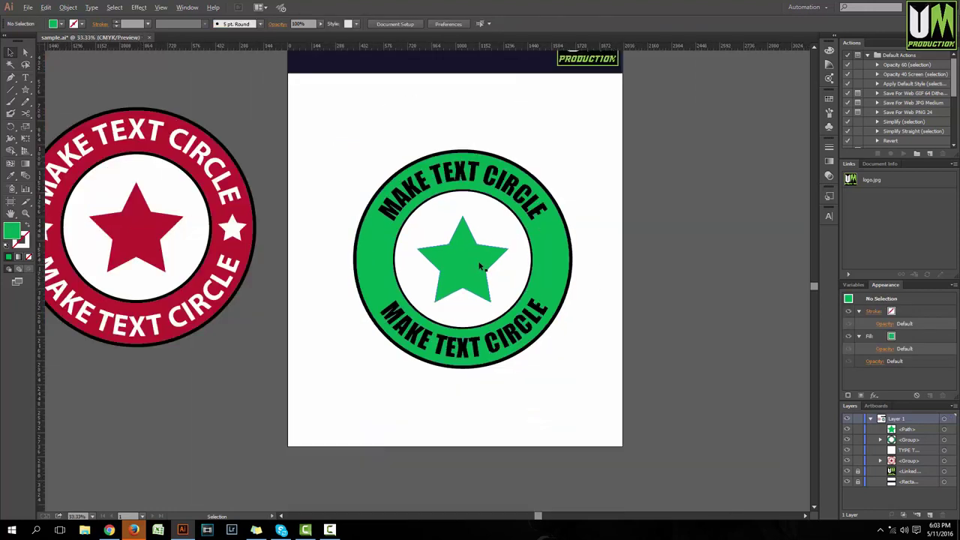
pyautogui.scroll(2, 475, 254)
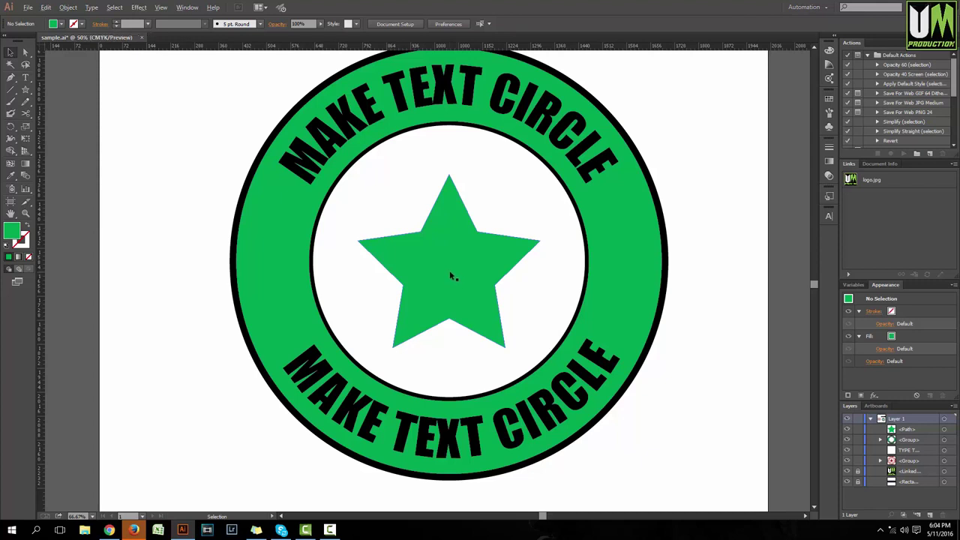
pyautogui.scroll(-1, 450, 272)
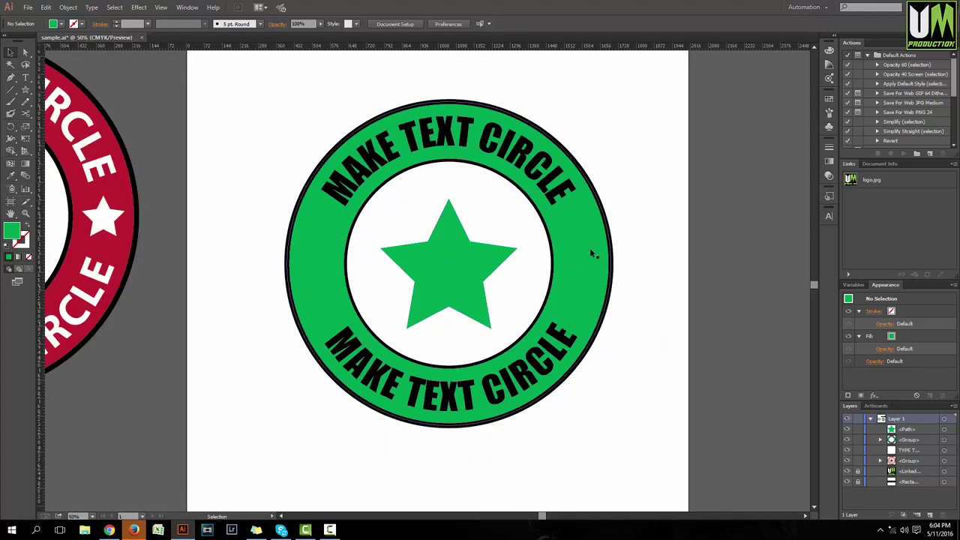
pyautogui.moveTo(454, 269); pyautogui.dragTo(710, 273)
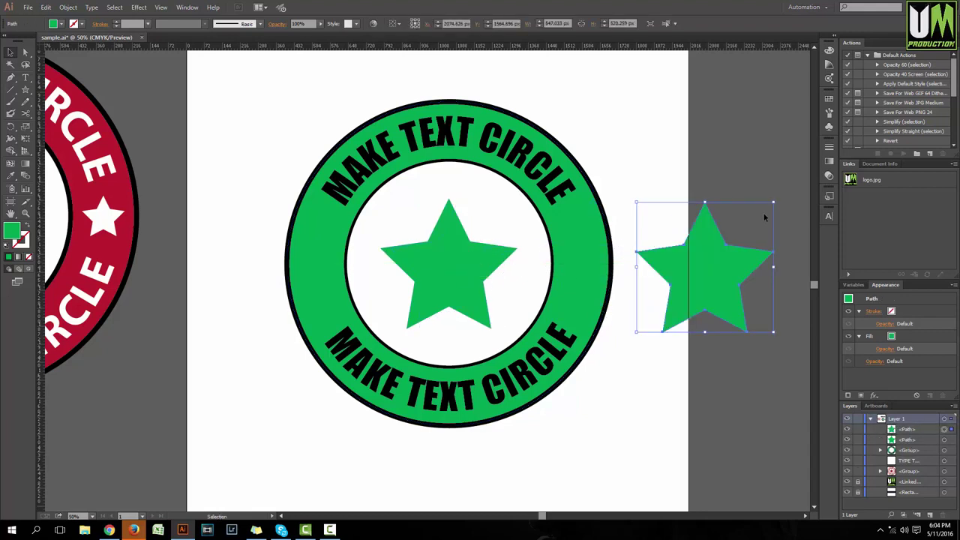
pyautogui.moveTo(773, 203); pyautogui.dragTo(588, 257)
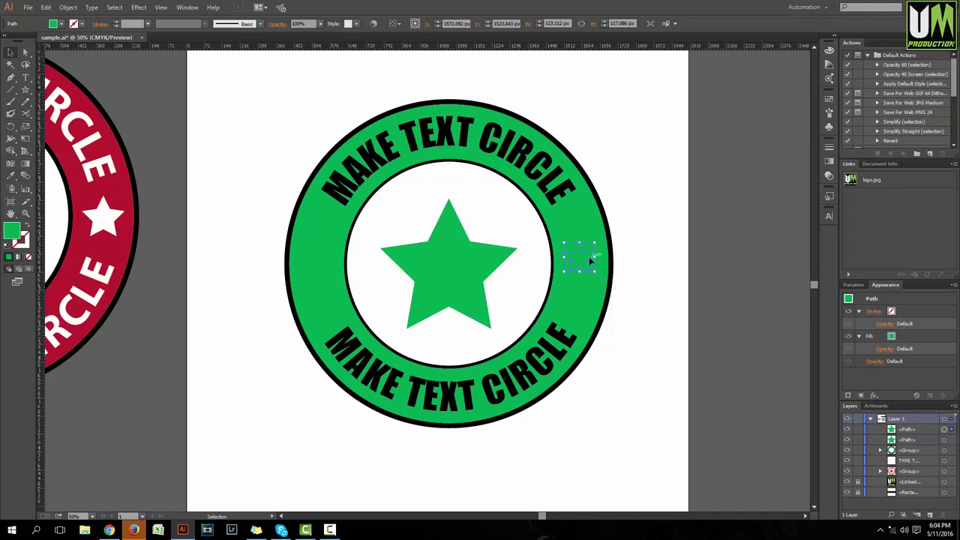
# - Fill the small star on the ring with the white swatch and deselect it
pyautogui.click(827, 102)
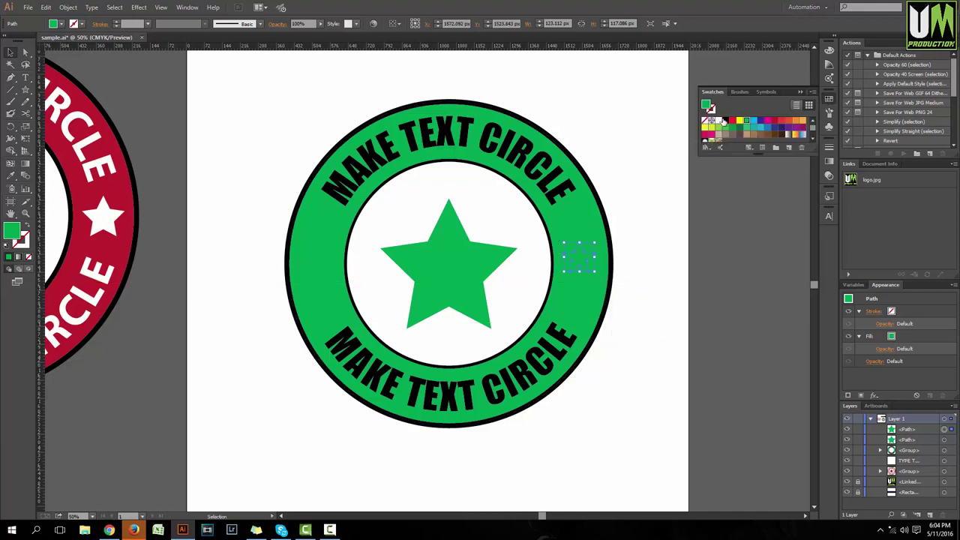
pyautogui.click(719, 122)
pyautogui.click(680, 293)
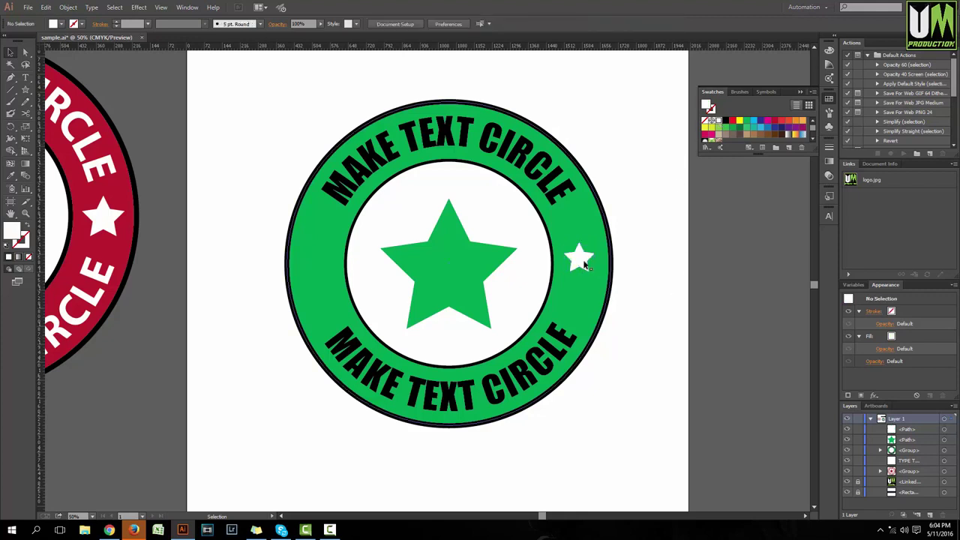
# - Copy the small white star to the matching place on the left side of the green ring
pyautogui.click(580, 259)
pyautogui.moveTo(580, 258); pyautogui.dragTo(321, 263)
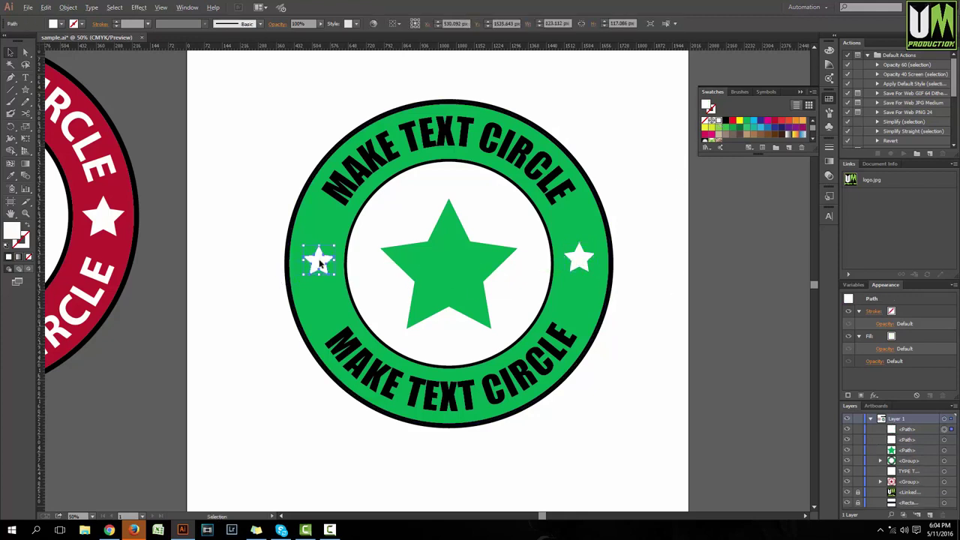
pyautogui.press('alt')
pyautogui.click(319, 263)
pyautogui.click(579, 260)
# - Align the two small white stars with each other on their vertical centres and deselect them
pyautogui.click(653, 278)
pyautogui.click(579, 259)
pyautogui.keyDown('shift'); pyautogui.click(317, 258); pyautogui.keyUp('shift')
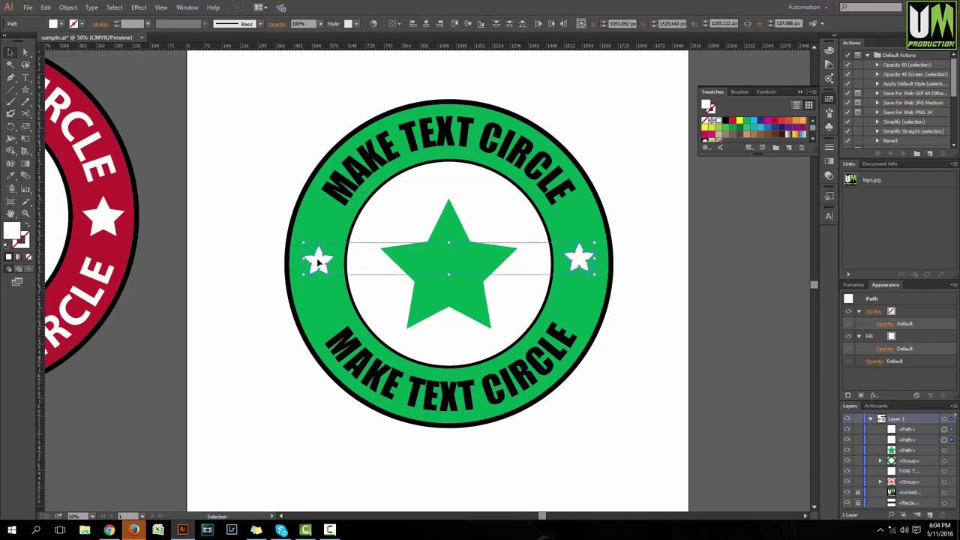
pyautogui.click(468, 24)
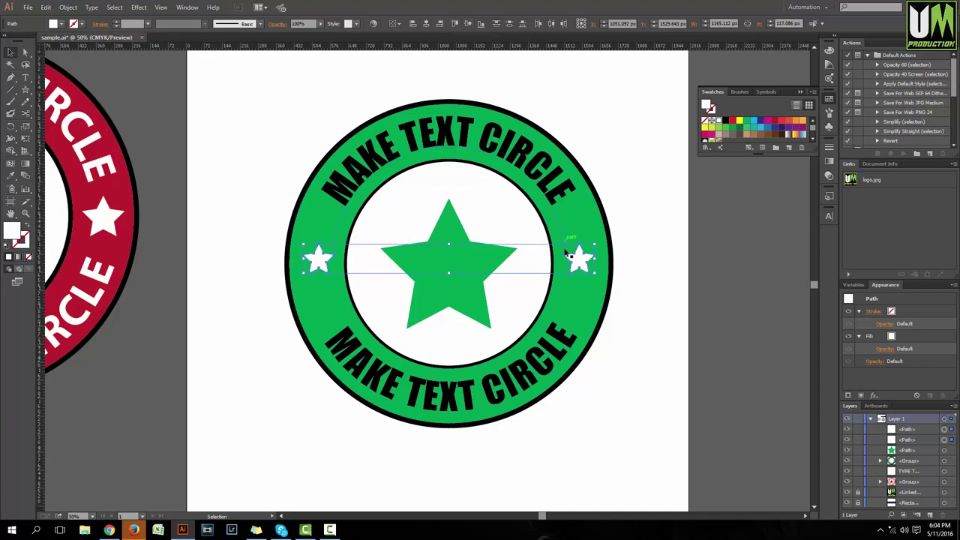
pyautogui.click(665, 278)
# - Look over the badge's texts and stars with the swatches collapsed
pyautogui.scroll(-1, 570, 253)
pyautogui.scroll(1, 609, 248)
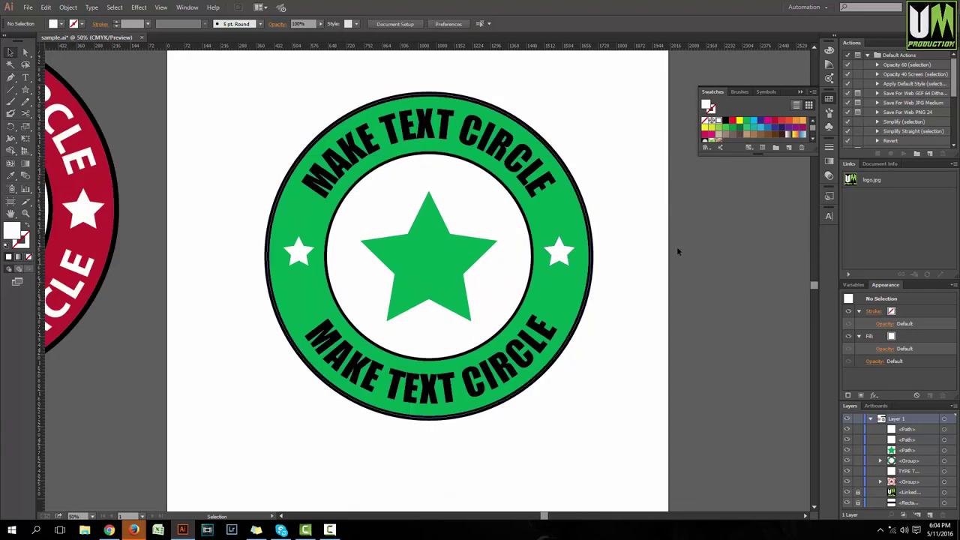
pyautogui.scroll(1, 640, 284)
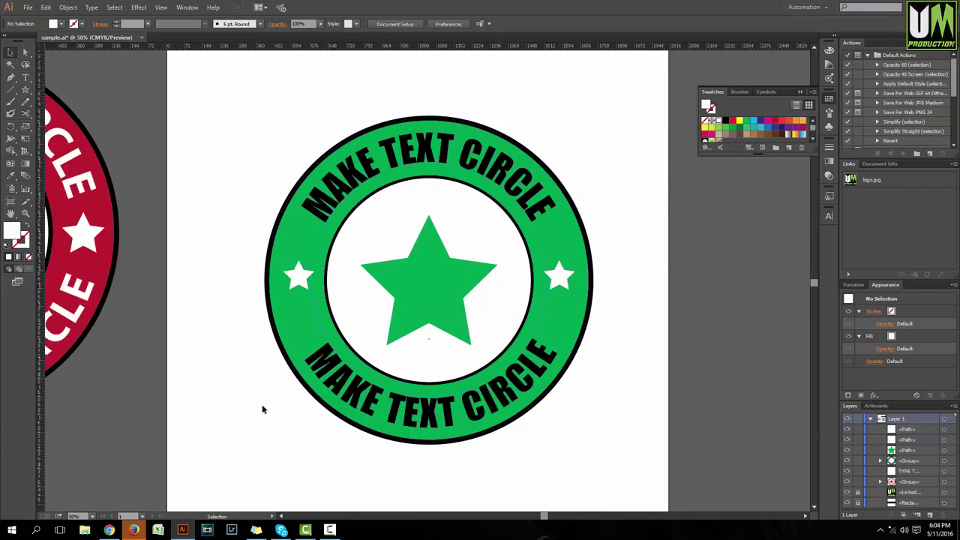
pyautogui.click(422, 279)
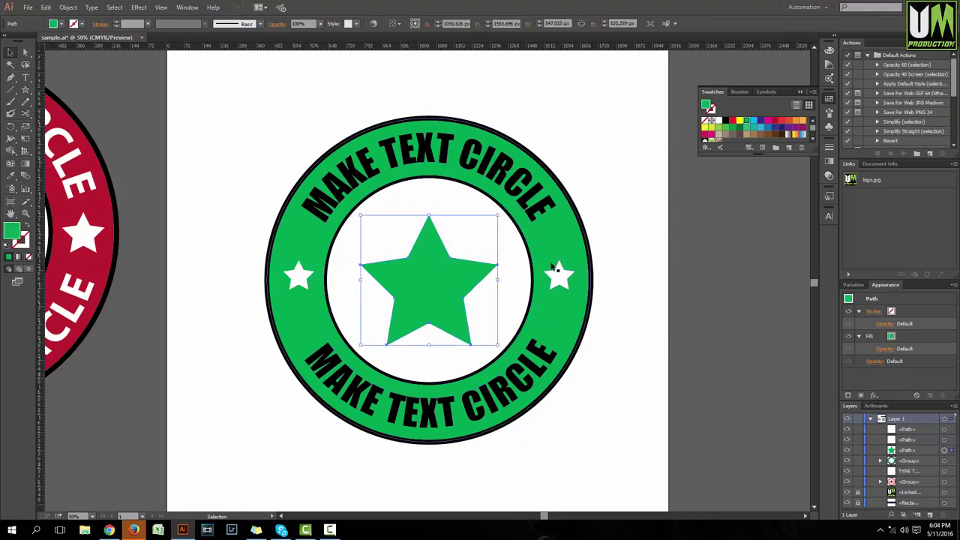
pyautogui.scroll(-1, 592, 267)
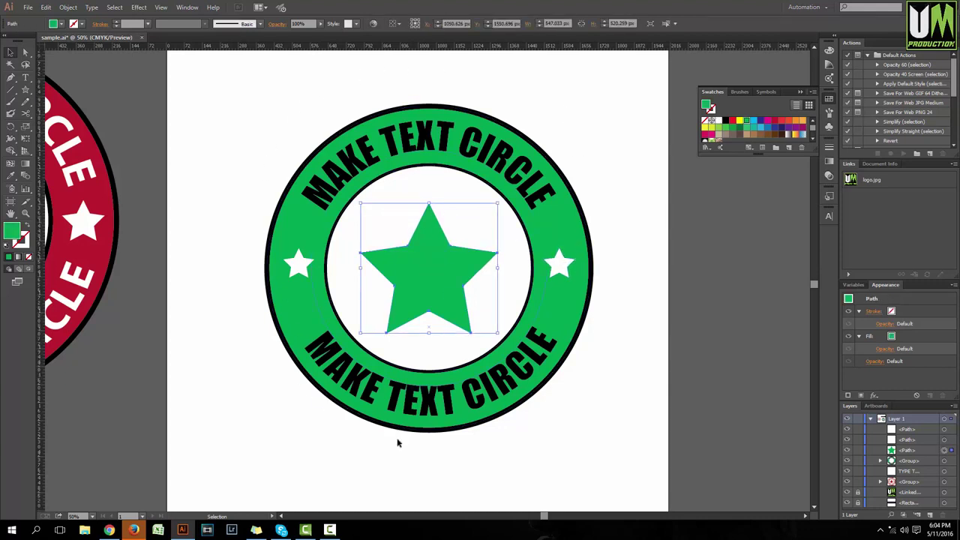
pyautogui.click(801, 95)
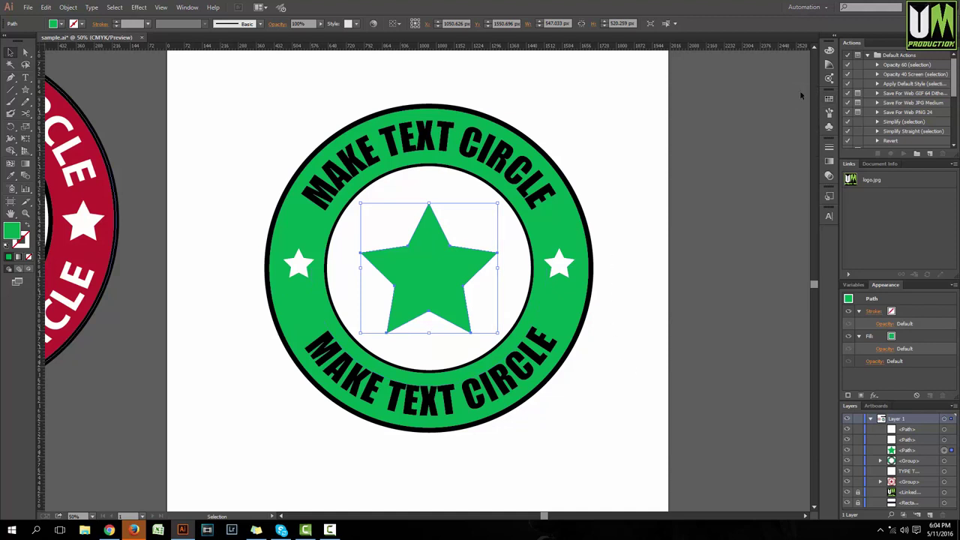
pyautogui.scroll(-1, 651, 294)
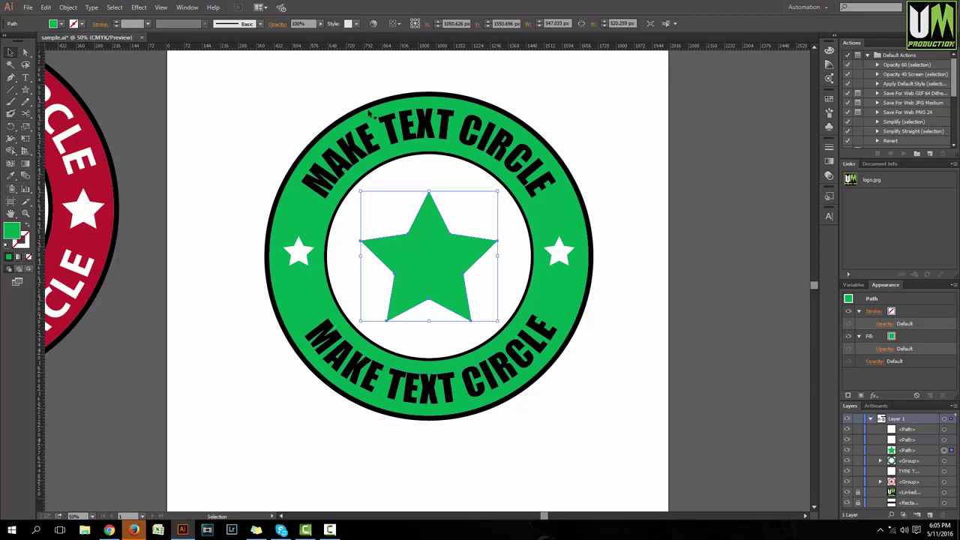
pyautogui.scroll(1, 691, 276)
pyautogui.click(691, 276)
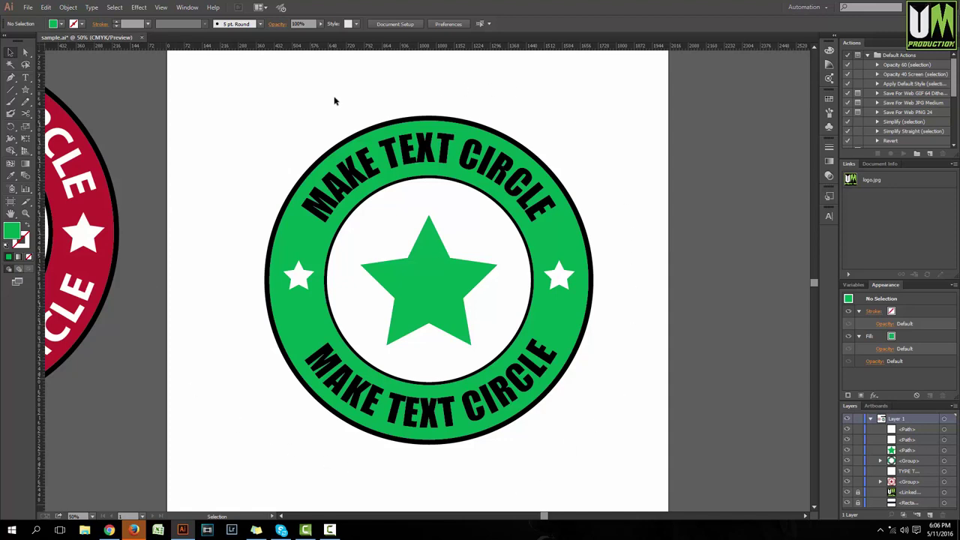
# - Select the whole badge with its stars and scale it down proportionally to about 578 by 578 px
pyautogui.scroll(1, 540, 337)
pyautogui.moveTo(622, 126); pyautogui.dragTo(255, 506)
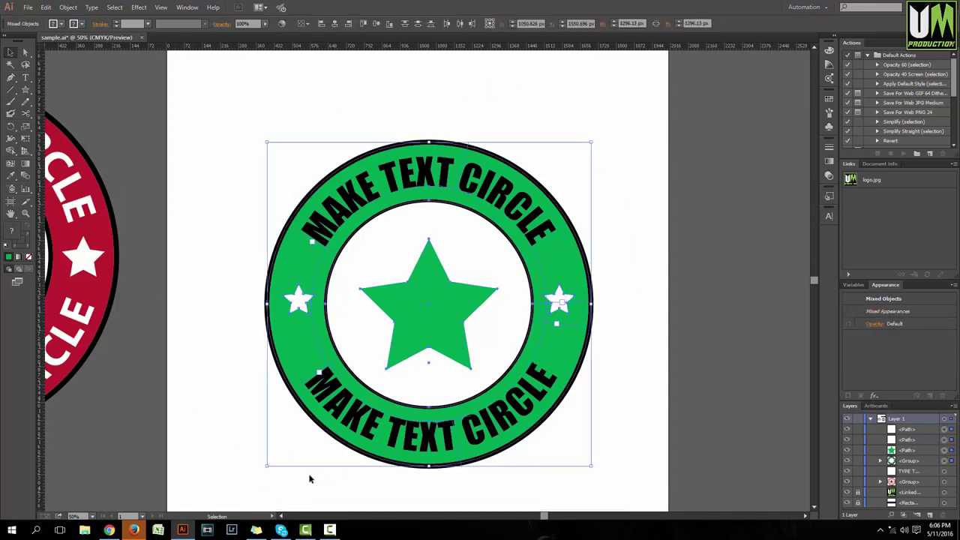
pyautogui.moveTo(592, 142); pyautogui.dragTo(410, 318)
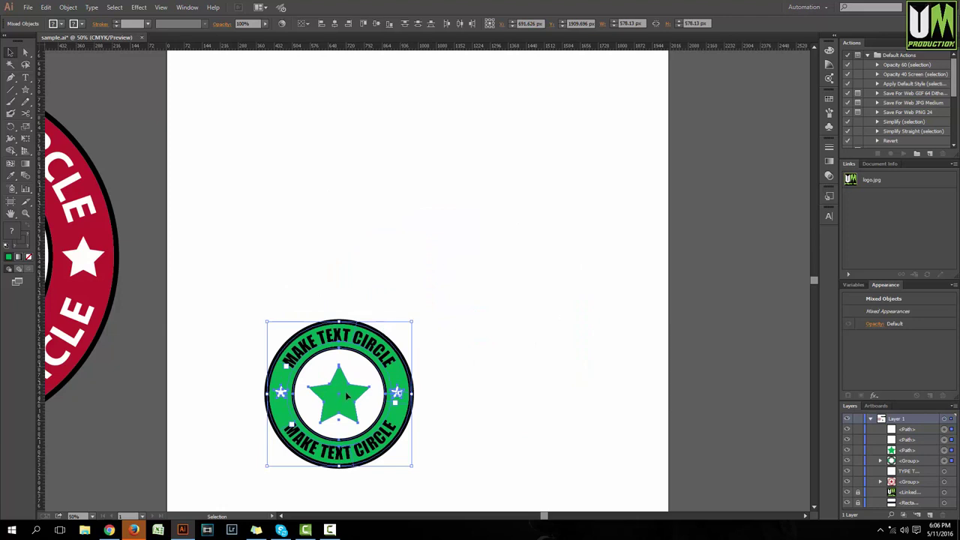
# - Select the whole badge with its stars, scale it down proportionally to about 252 by 252 px, and deselect it
pyautogui.click(445, 379)
pyautogui.scroll(-3, 435, 380)
pyautogui.scroll(2, 343, 315)
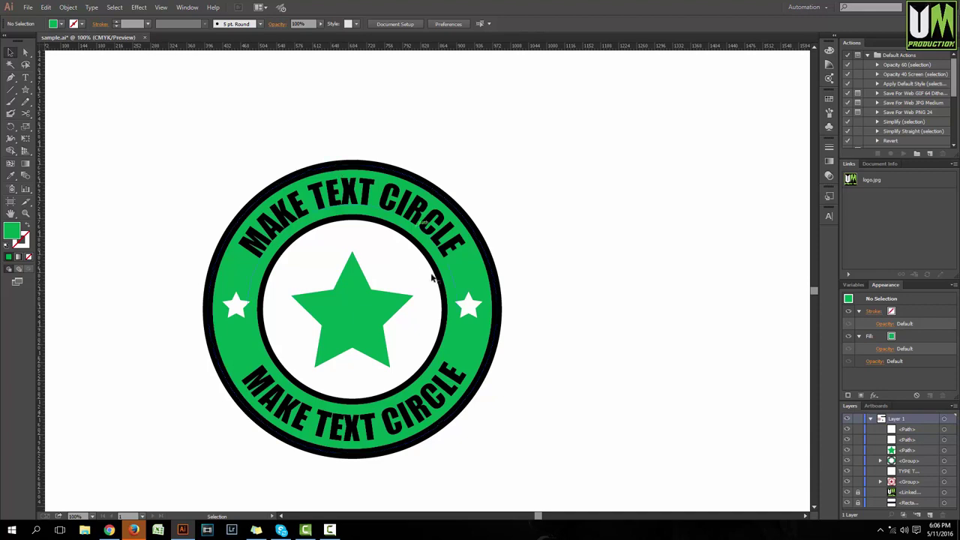
pyautogui.scroll(-2, 435, 268)
pyautogui.moveTo(518, 114); pyautogui.dragTo(259, 321)
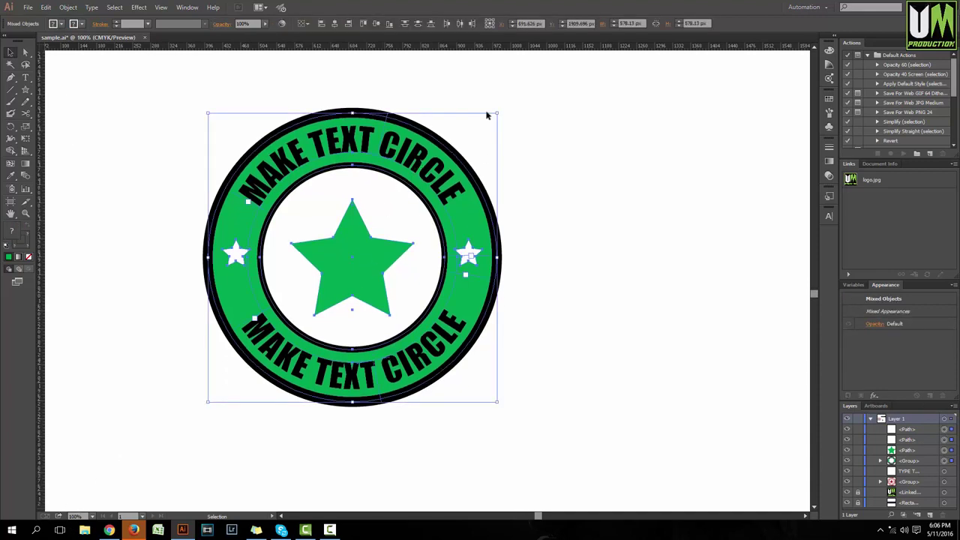
pyautogui.moveTo(496, 116); pyautogui.dragTo(335, 277)
pyautogui.click(462, 312)
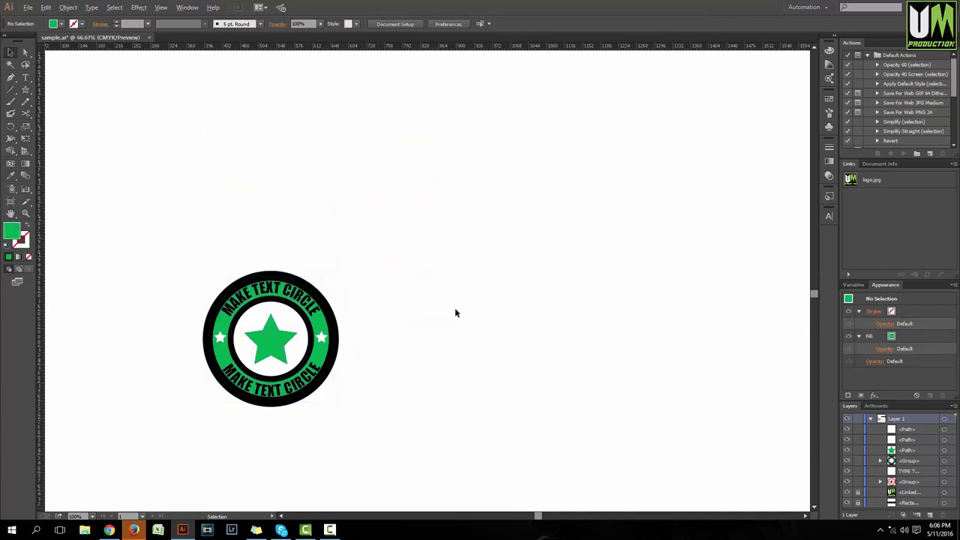
pyautogui.scroll(-2, 454, 313)
pyautogui.scroll(2, 421, 318)
pyautogui.scroll(2, 418, 370)
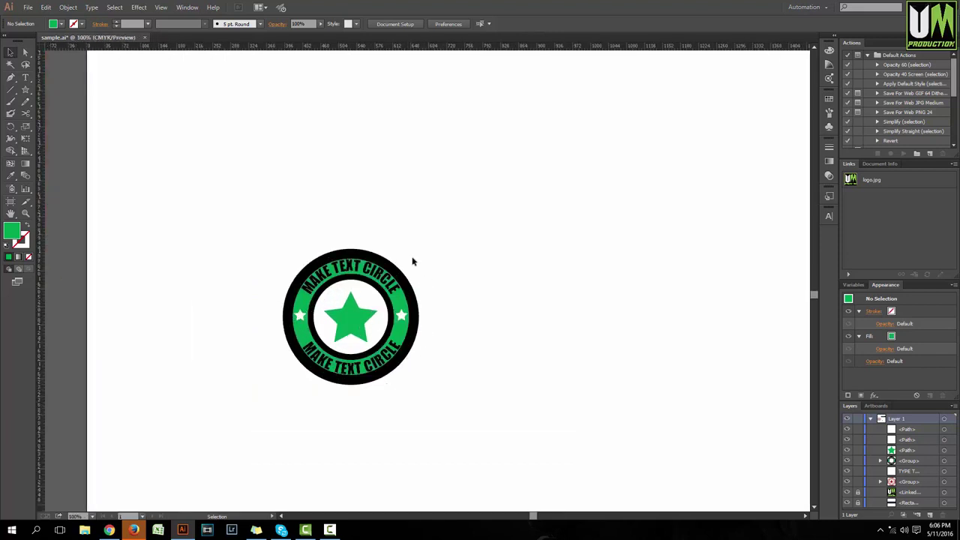
pyautogui.scroll(-2, 290, 356)
pyautogui.scroll(1, 397, 389)
# - Place a copy of the small badge to the right of the original and deselect it
pyautogui.moveTo(365, 393); pyautogui.dragTo(185, 259)
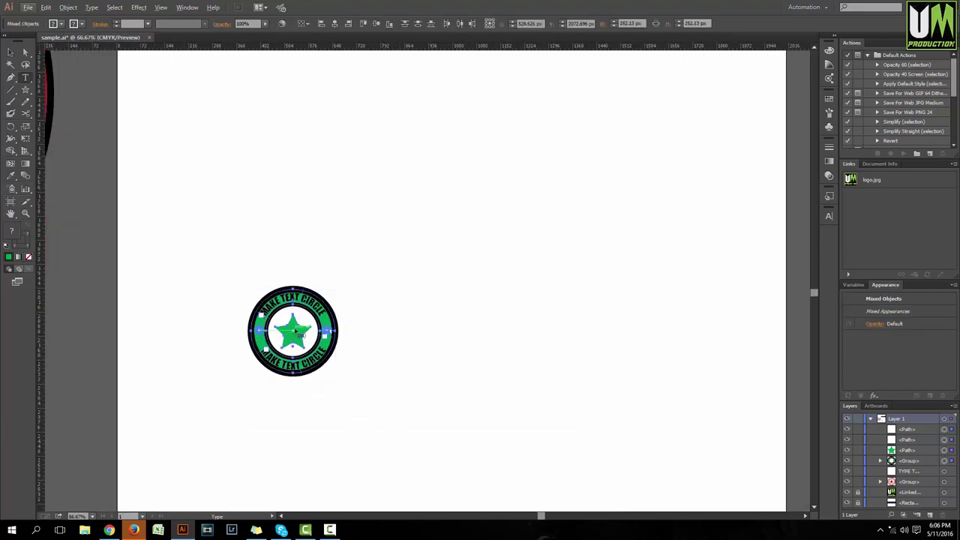
pyautogui.press('v')
pyautogui.moveTo(394, 265); pyautogui.dragTo(479, 353)
pyautogui.click(571, 373)
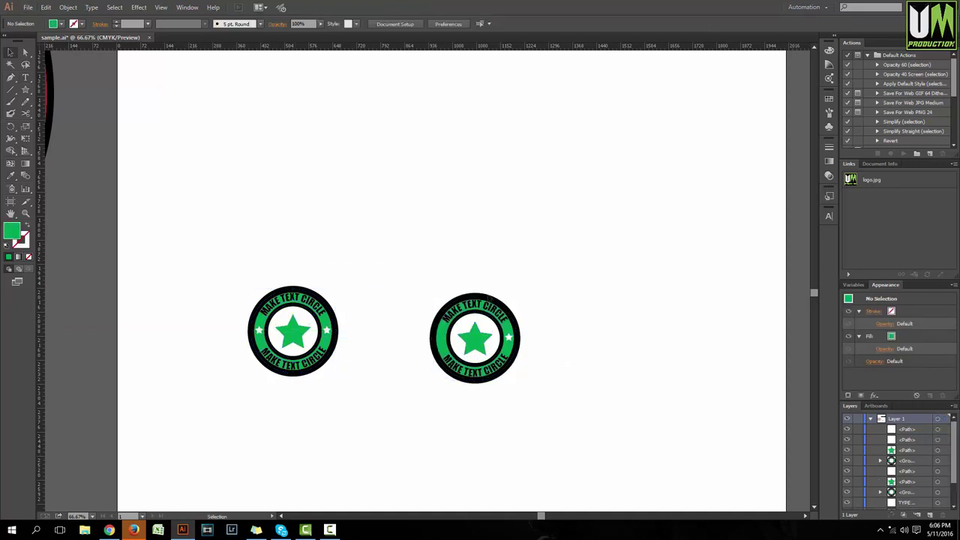
pyautogui.hotkey('ctrl', '-')
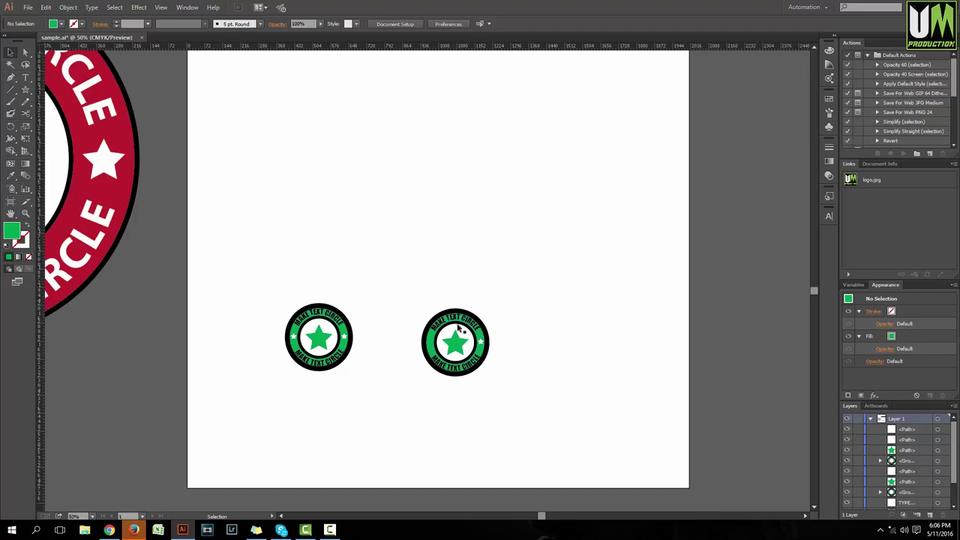
pyautogui.scroll(-1, 462, 330)
# - Delete the original small badge beside its copy, including both of its white stars
pyautogui.moveTo(514, 273); pyautogui.dragTo(424, 390)
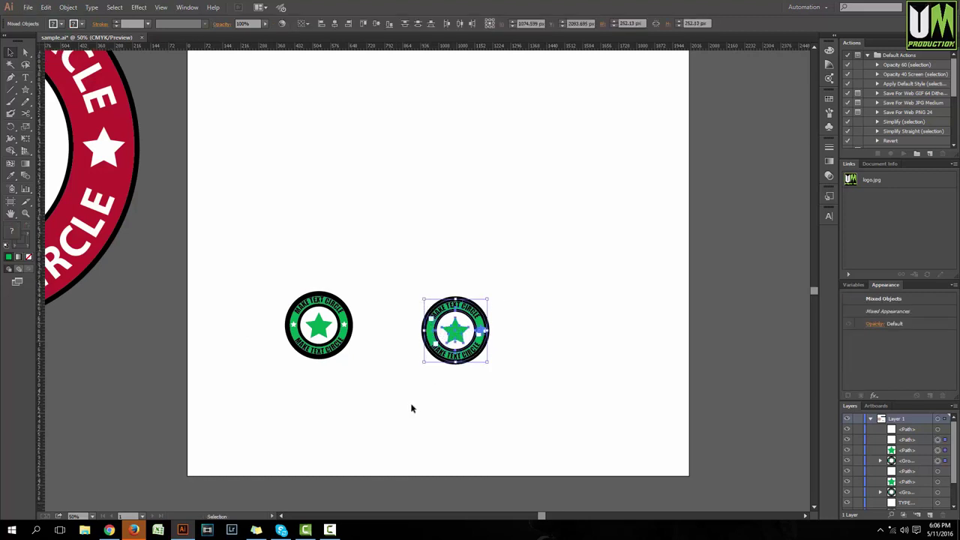
pyautogui.scroll(3, 412, 405)
pyautogui.moveTo(375, 311); pyautogui.dragTo(234, 437)
pyautogui.press('Delete')
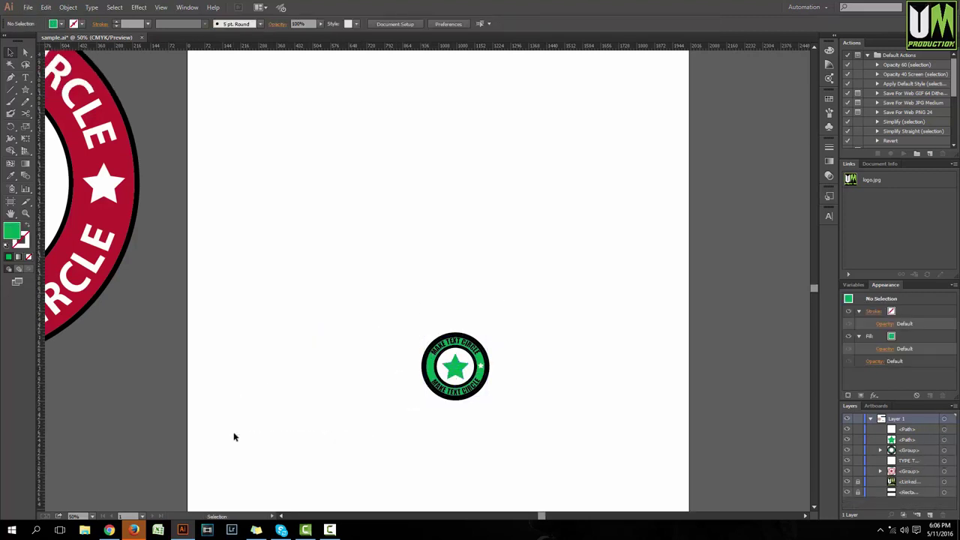
# - Select the remaining small badge and scale it up proportionally
pyautogui.moveTo(504, 315); pyautogui.dragTo(350, 429)
pyautogui.hotkey('ctrl', '-')
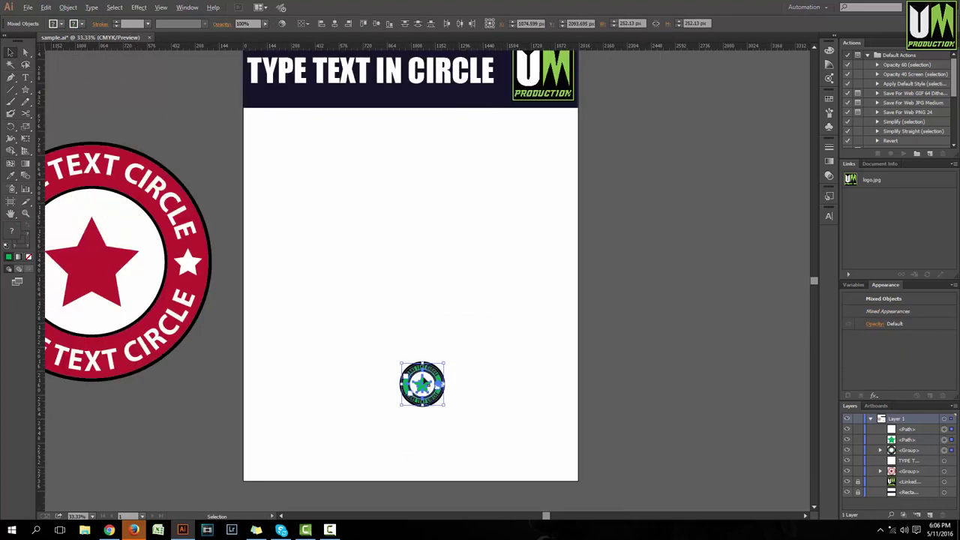
pyautogui.moveTo(447, 361); pyautogui.dragTo(671, 200)
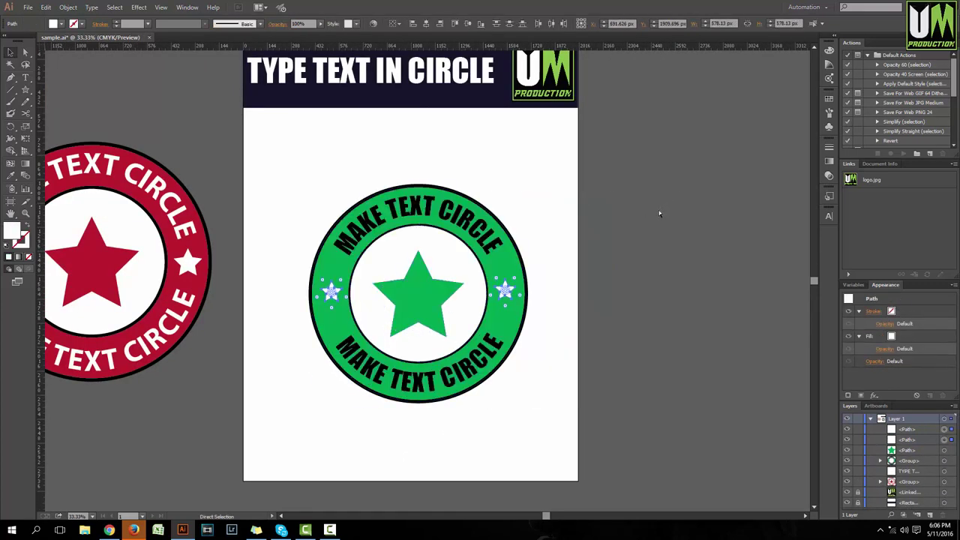
# - Undo the badge's scaling, copying and star alignment, and deselect the small stars
pyautogui.press('v')
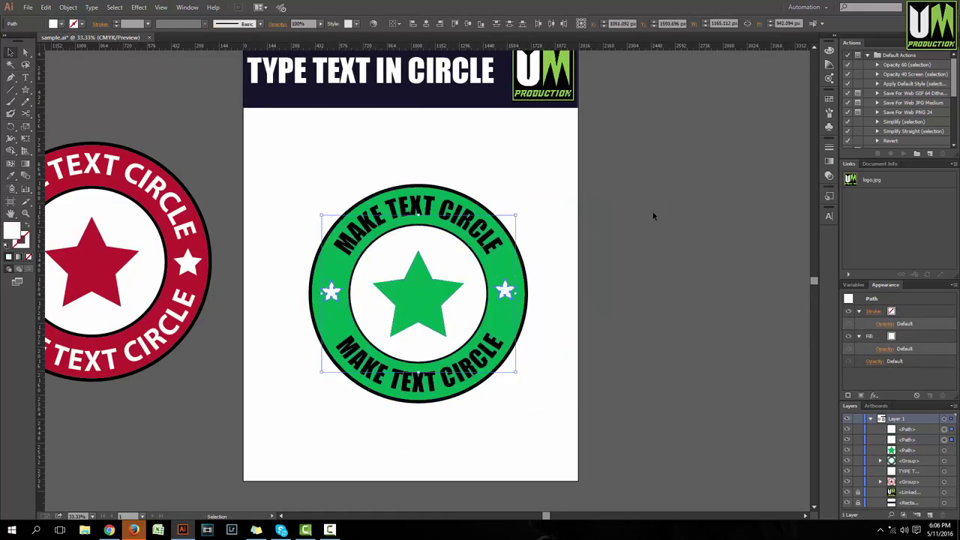
pyautogui.click(653, 213)
pyautogui.scroll(-1, 570, 300)
pyautogui.scroll(-1, 555, 307)
pyautogui.scroll(1, 546, 312)
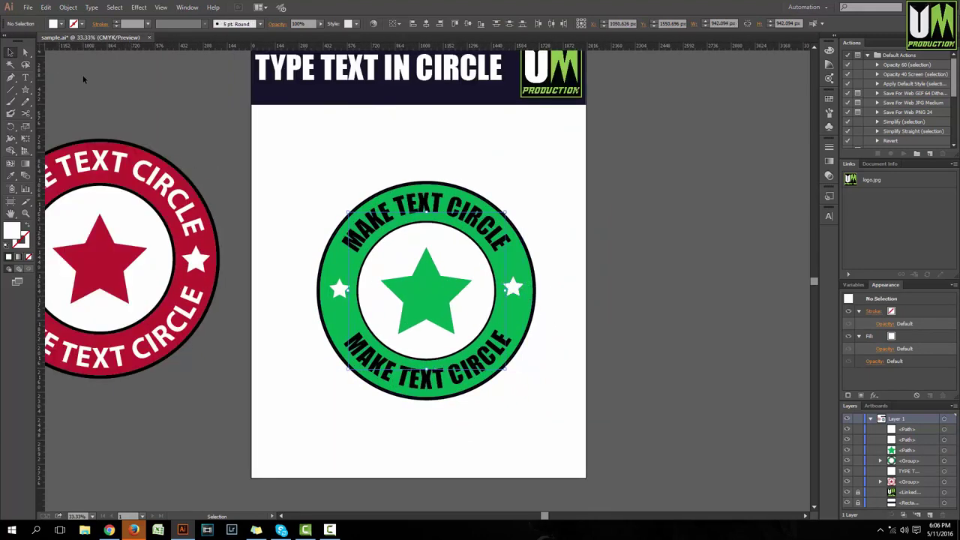
pyautogui.click(133, 85)
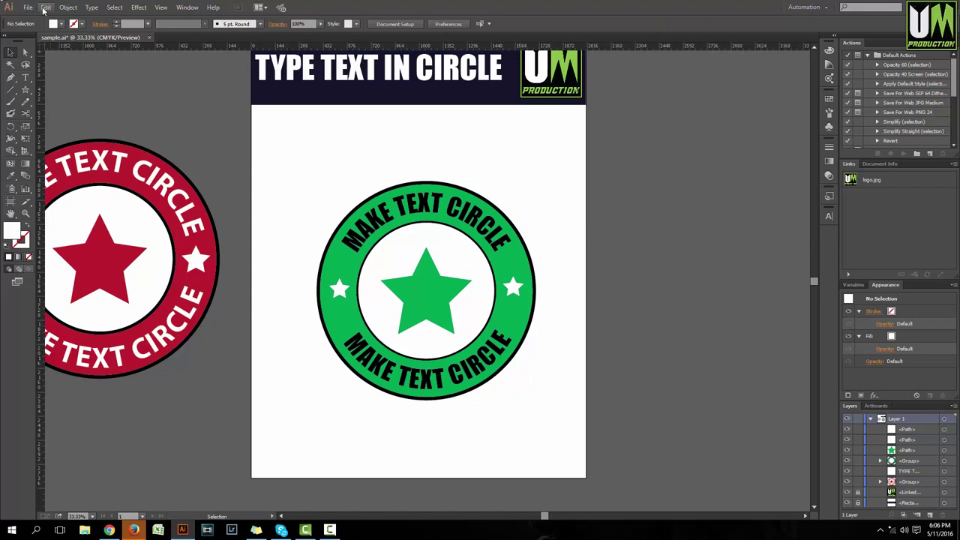
# - Enable Scale Strokes & Effects in the General preferences
pyautogui.click(46, 9)
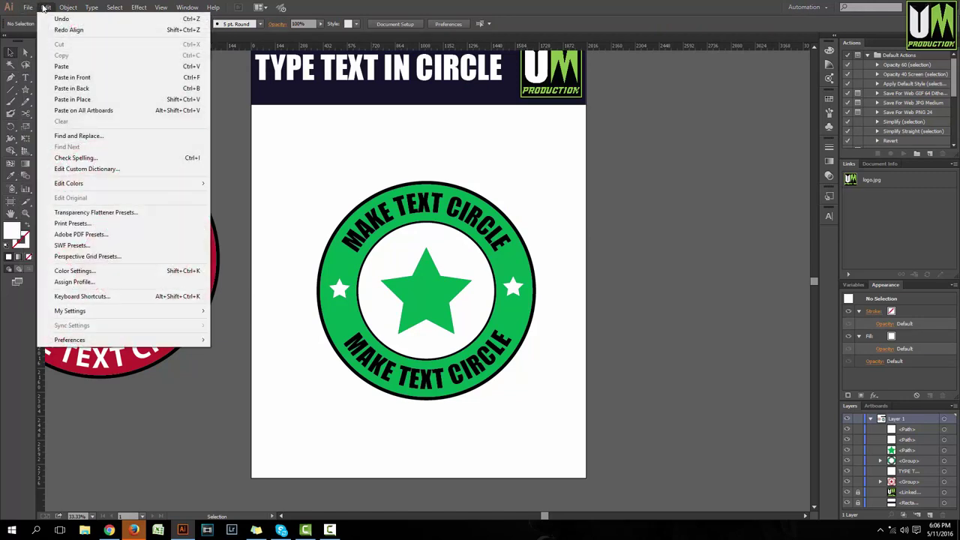
pyautogui.moveTo(62, 341)
pyautogui.click(245, 342)
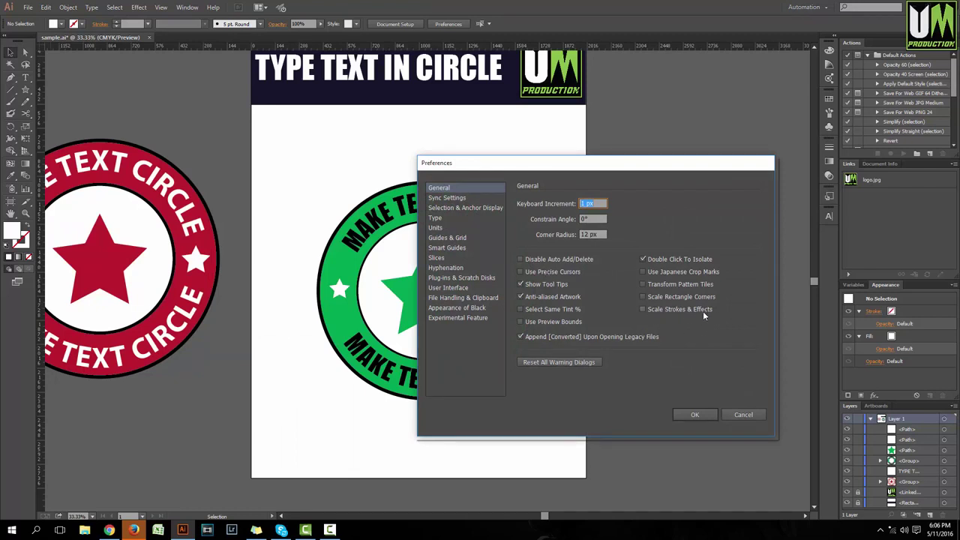
pyautogui.click(642, 309)
pyautogui.click(689, 414)
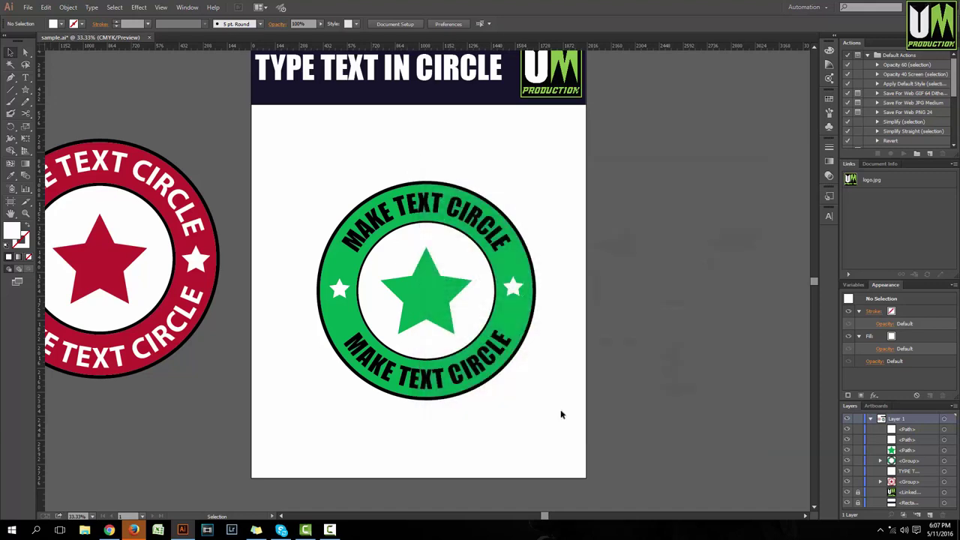
# - Select the whole badge with its stars and scale it down proportionally to about 348 by 348 px
pyautogui.moveTo(585, 441); pyautogui.dragTo(295, 169)
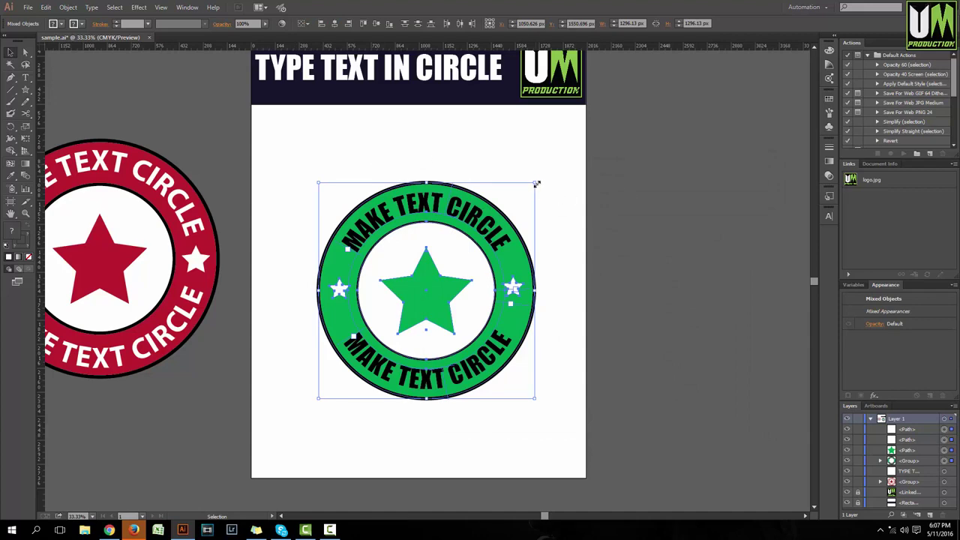
pyautogui.scroll(1, 498, 274)
pyautogui.scroll(-1, 540, 188)
pyautogui.moveTo(554, 99); pyautogui.dragTo(315, 337)
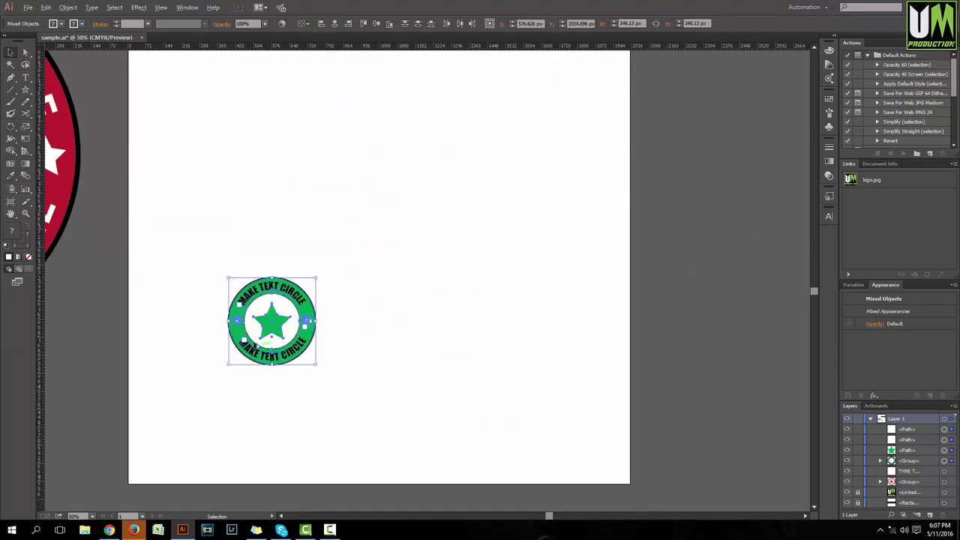
pyautogui.hotkey('ctrl', '1')
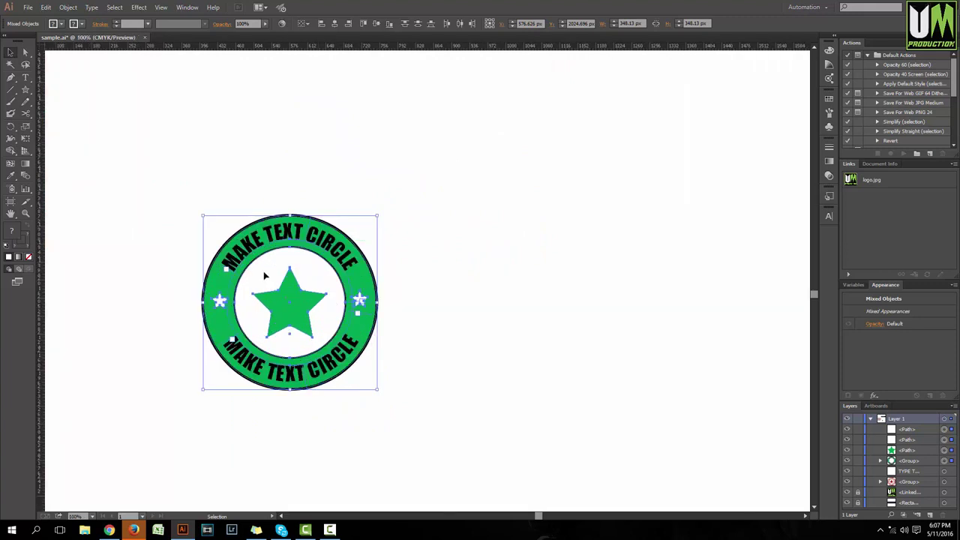
pyautogui.scroll(1, 265, 284)
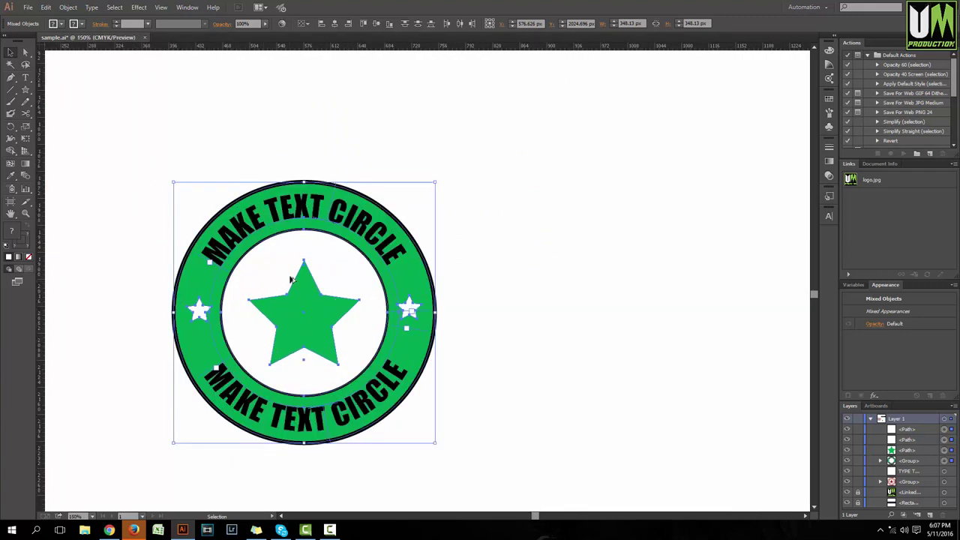
# - Scale the selected badge up proportionally to about 1106 by 1106 px
pyautogui.scroll(-3, 290, 278)
pyautogui.moveTo(339, 246); pyautogui.dragTo(525, 48)
pyautogui.scroll(-1, 454, 177)
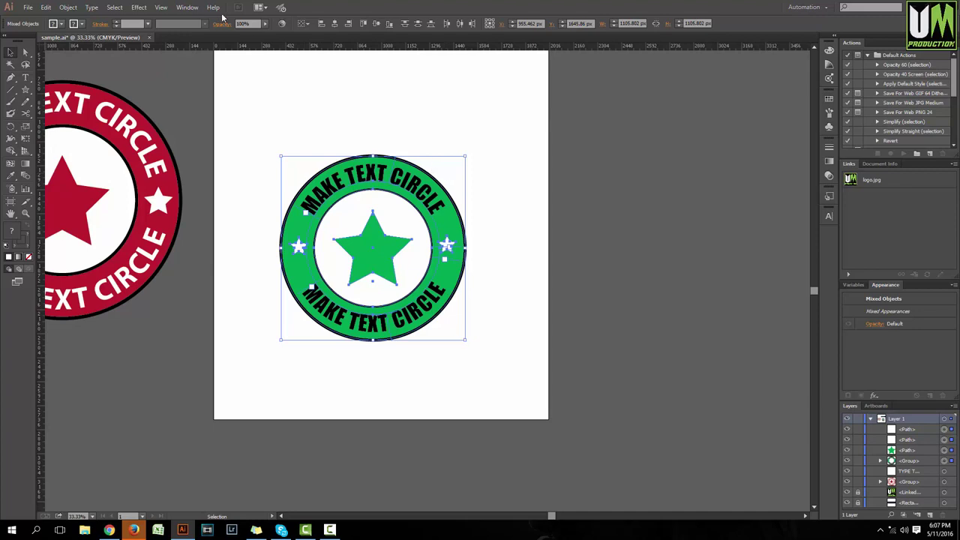
# - Check the Scale Strokes & Effects option in the General preferences and close them
pyautogui.click(46, 7)
pyautogui.moveTo(96, 341)
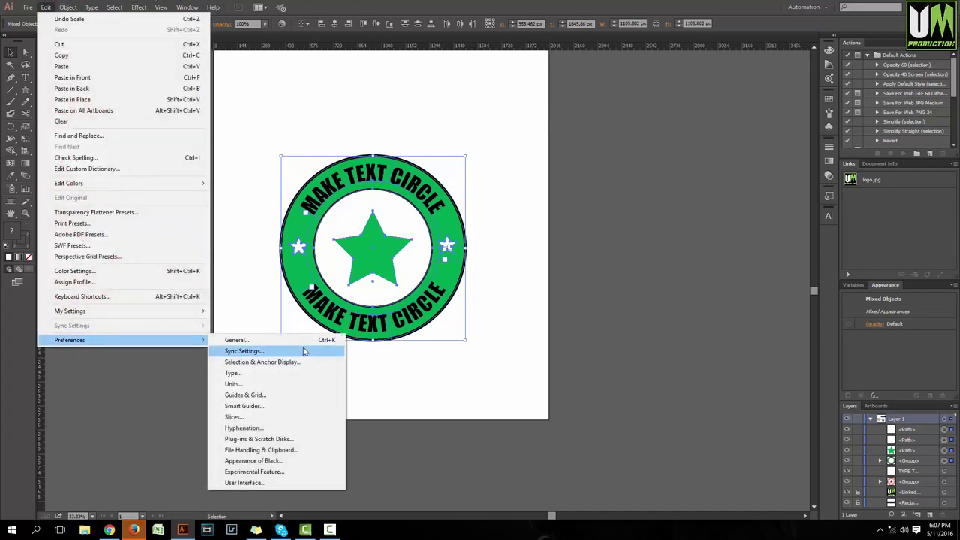
pyautogui.click(239, 340)
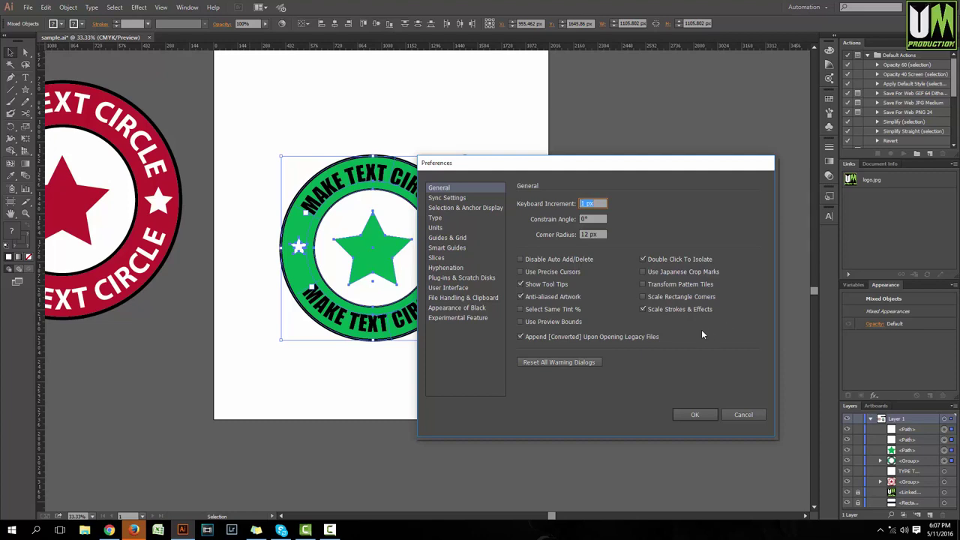
pyautogui.click(694, 415)
# - Deselect the badge and look over its outlines, circular texts and stars
pyautogui.click(512, 300)
pyautogui.keyDown('alt'); pyautogui.scroll(1, 353, 293); pyautogui.keyUp('alt')
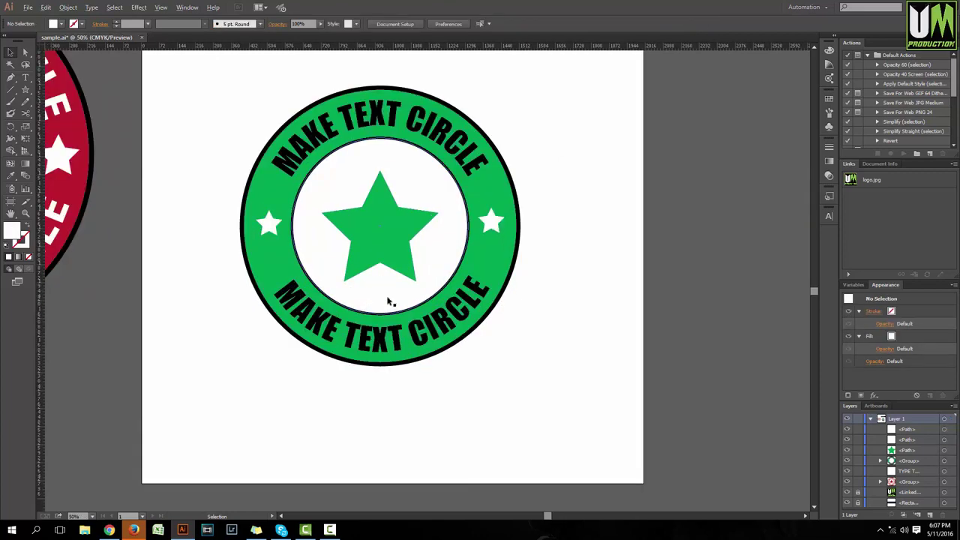
pyautogui.scroll(-1, 502, 315)
pyautogui.keyDown('alt'); pyautogui.scroll(-1, 502, 313); pyautogui.keyUp('alt')
pyautogui.keyDown('alt'); pyautogui.scroll(1, 502, 314); pyautogui.keyUp('alt')
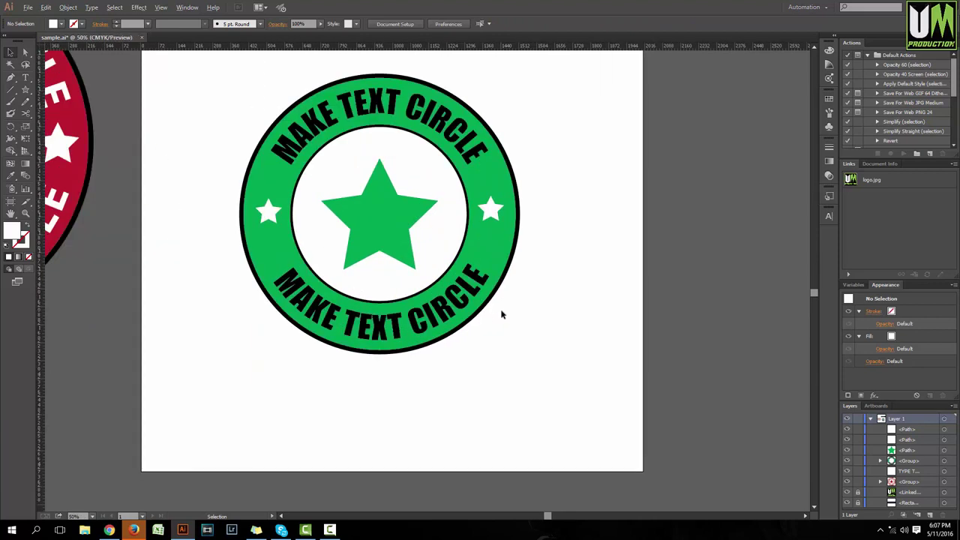
pyautogui.scroll(1, 502, 315)
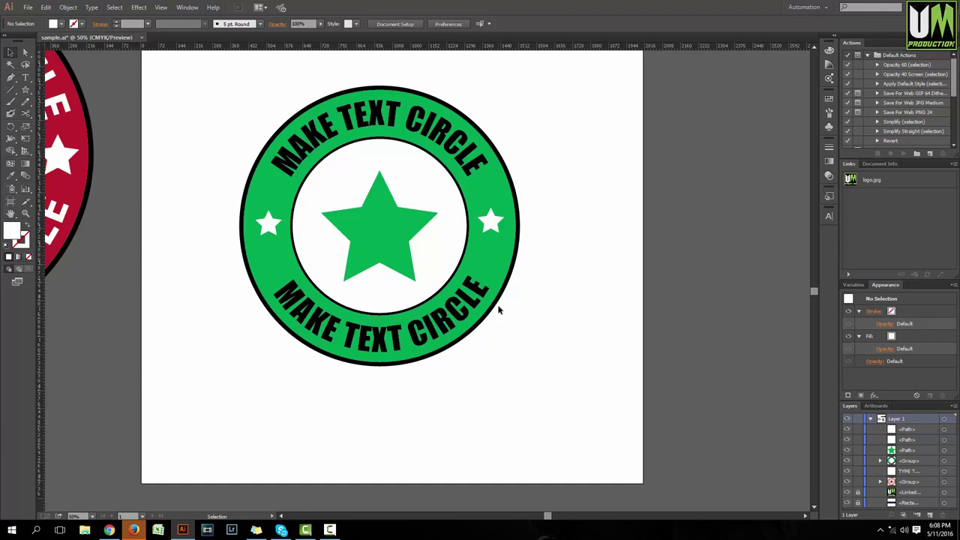
pyautogui.scroll(2, 499, 308)
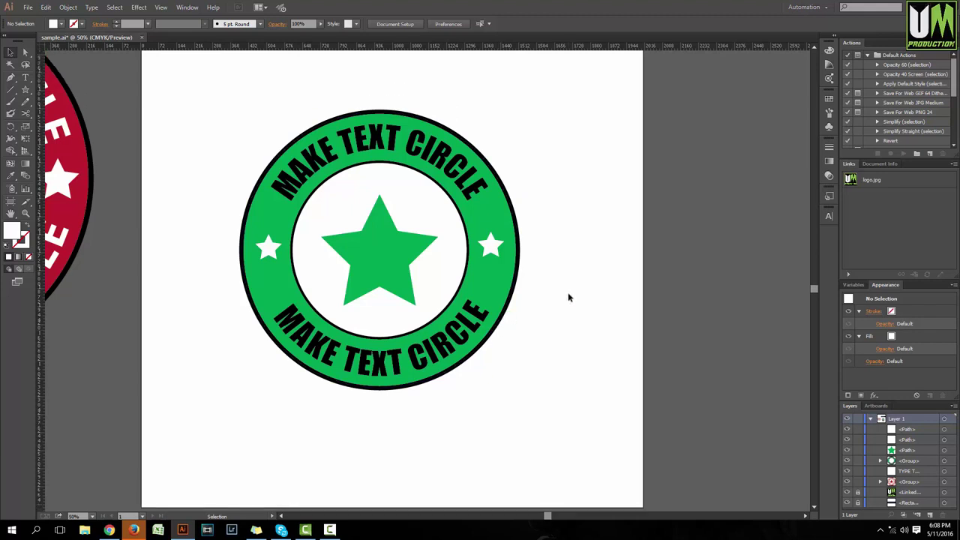